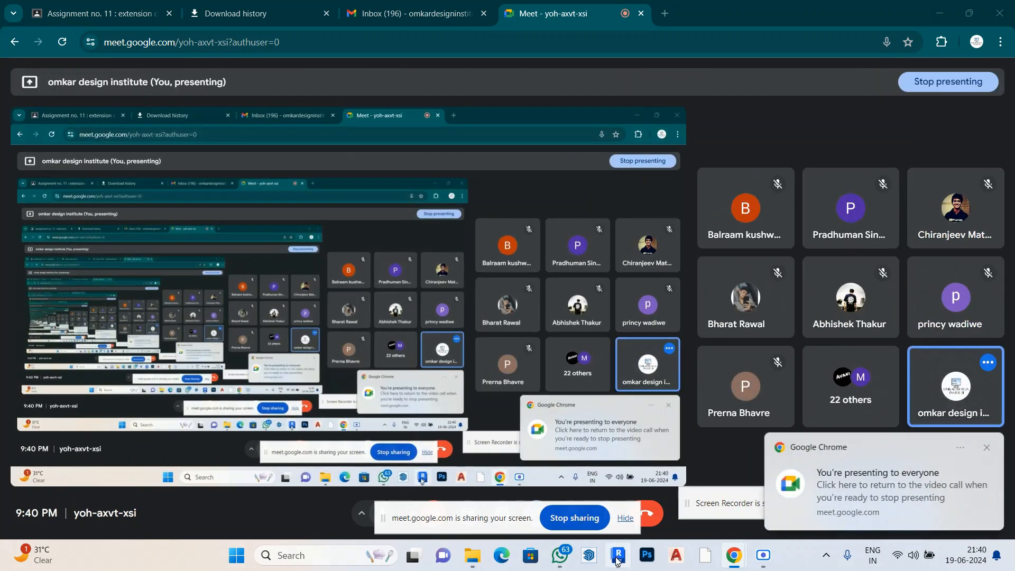
Switch to Revit's Level 1 structural plan and restore the full display of the structural tools.
click(618, 555)
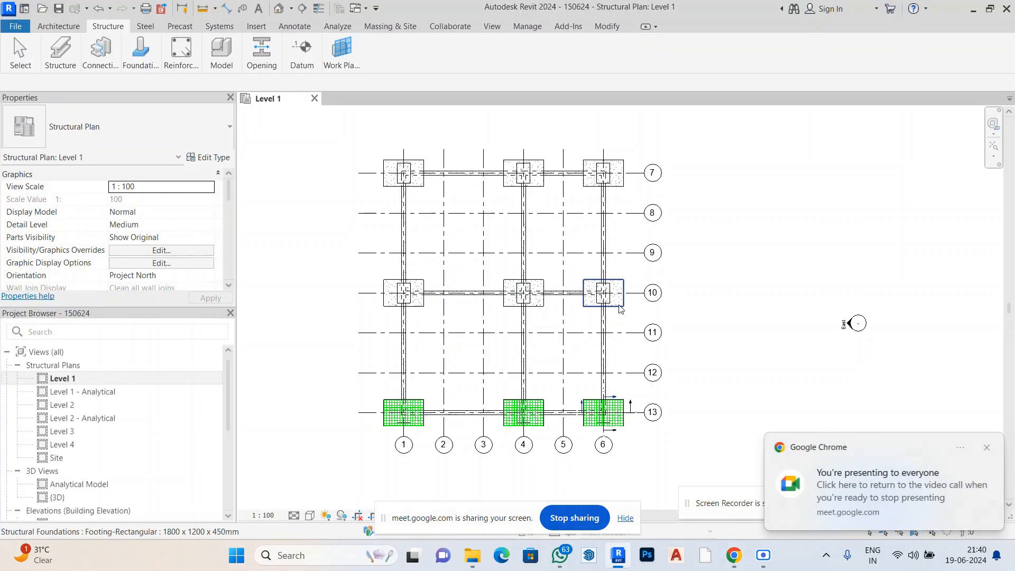
scroll(579, 365, up, 1)
scroll(574, 338, down, 2)
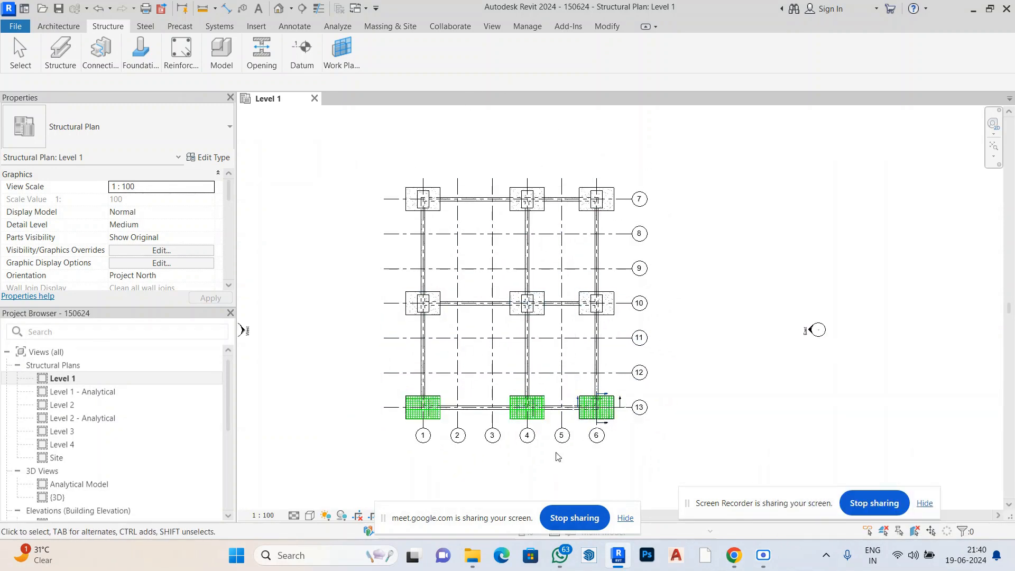
scroll(431, 407, up, 3)
scroll(746, 397, up, 4)
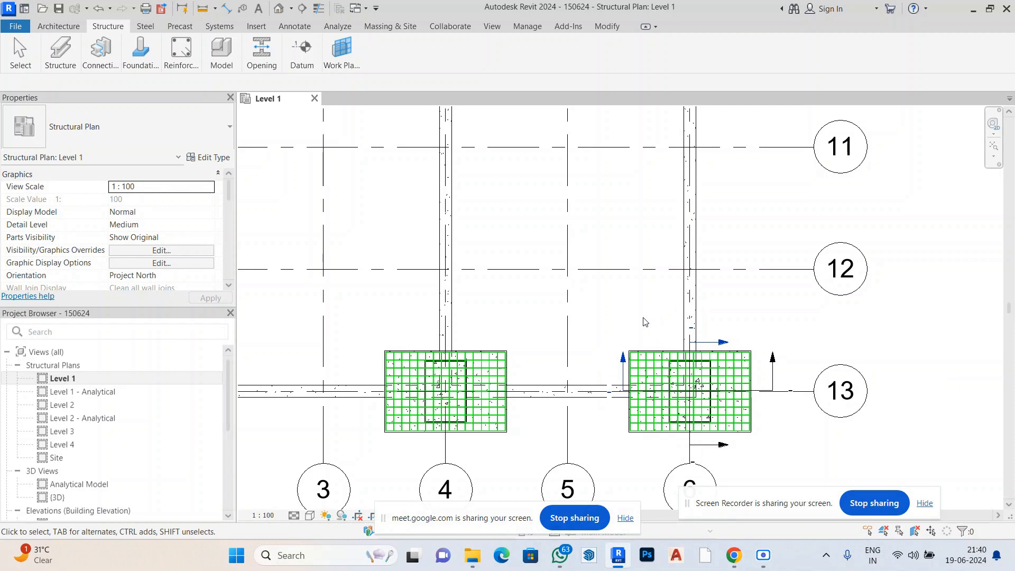
scroll(644, 321, down, 2)
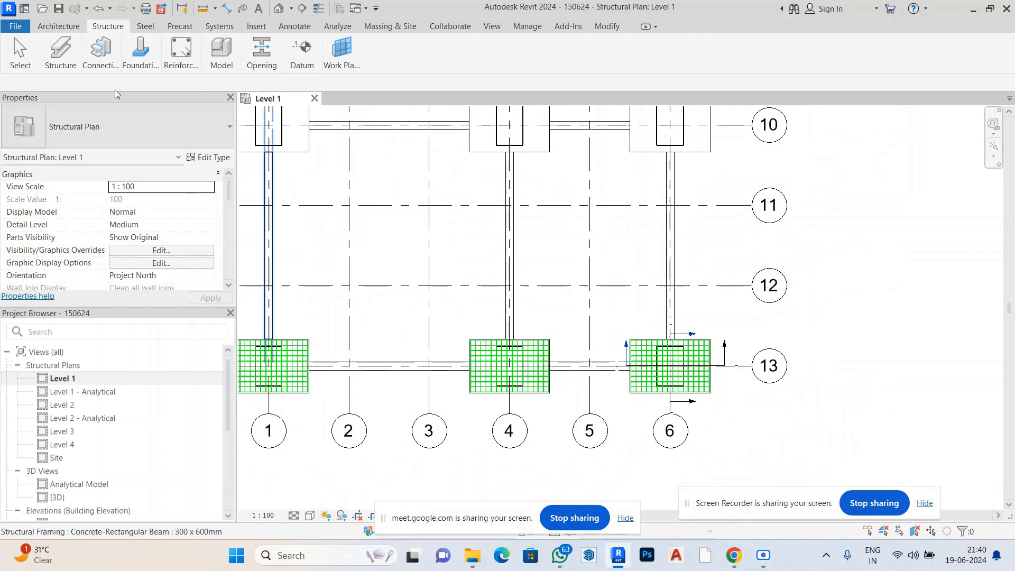
double_click(117, 27)
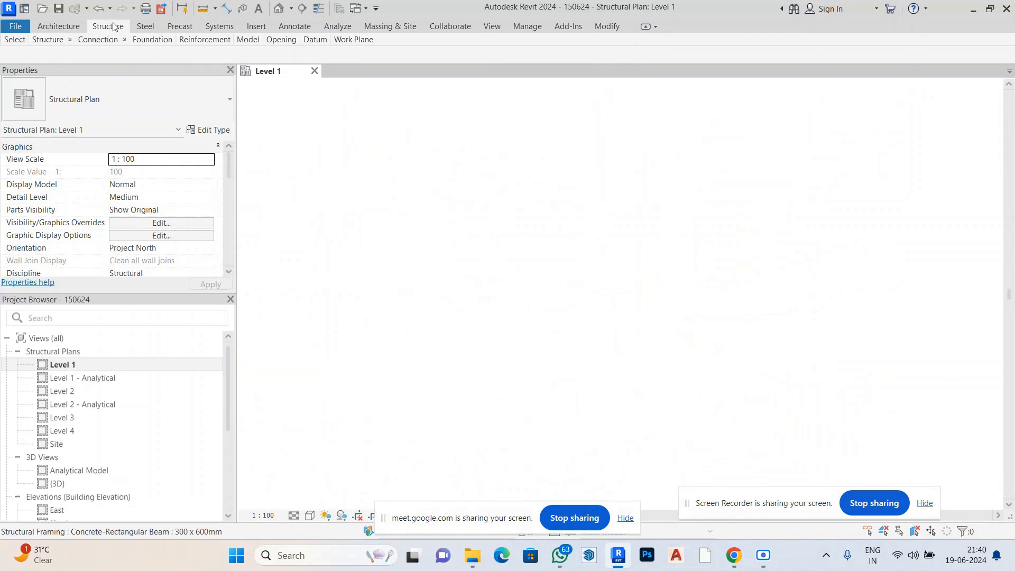
double_click(119, 26)
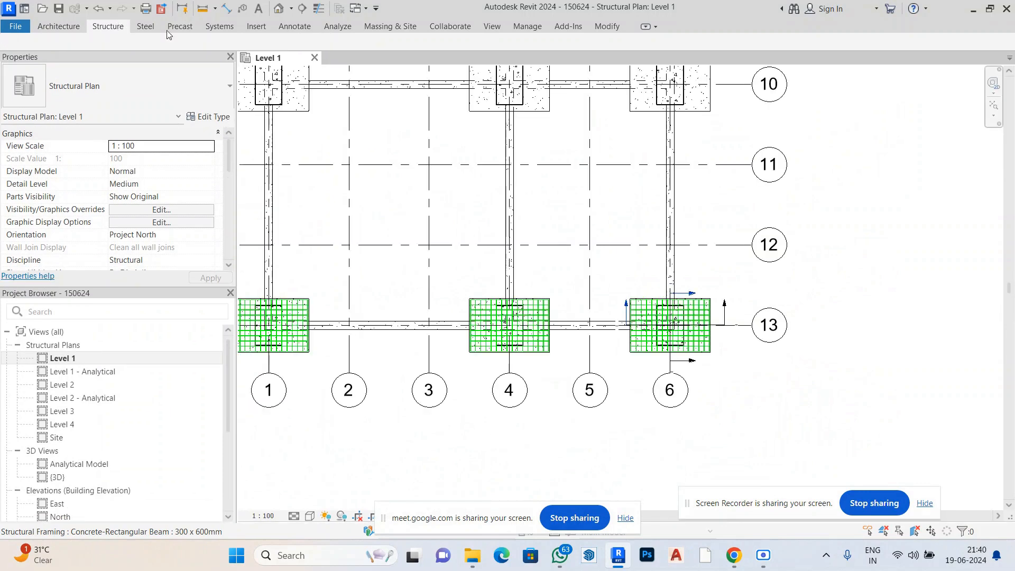
click(646, 27)
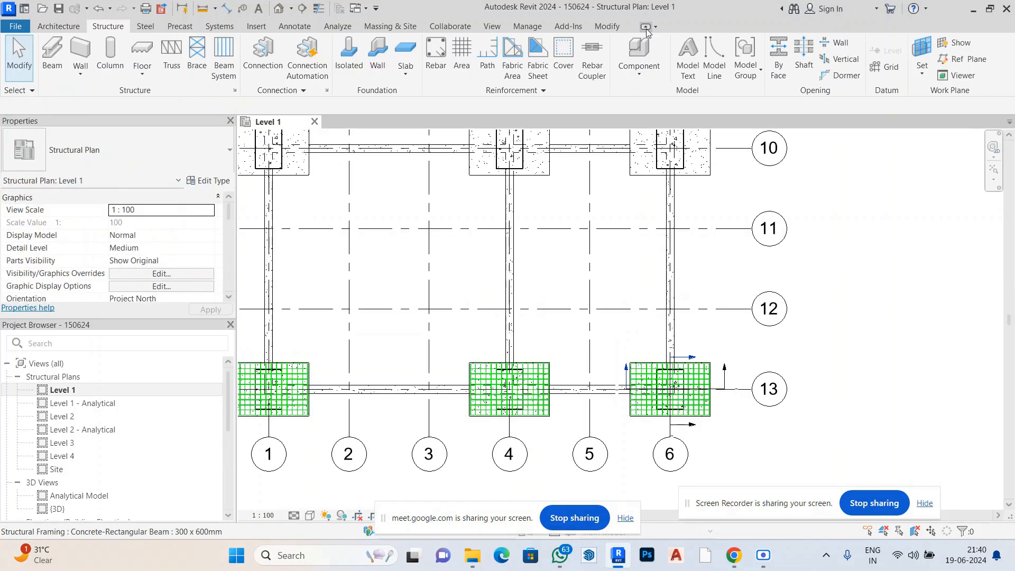
Create a Generic 300mm structural floor on Level 1 with a rectangular boundary from grid intersection 4/10 to grid intersection 1/13.
scroll(713, 317, down, 2)
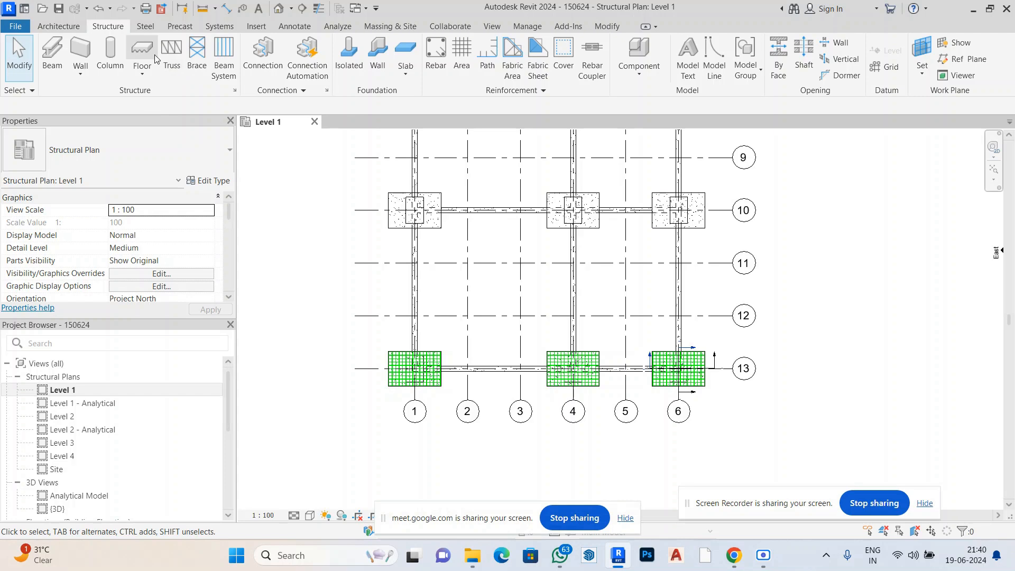
click(148, 75)
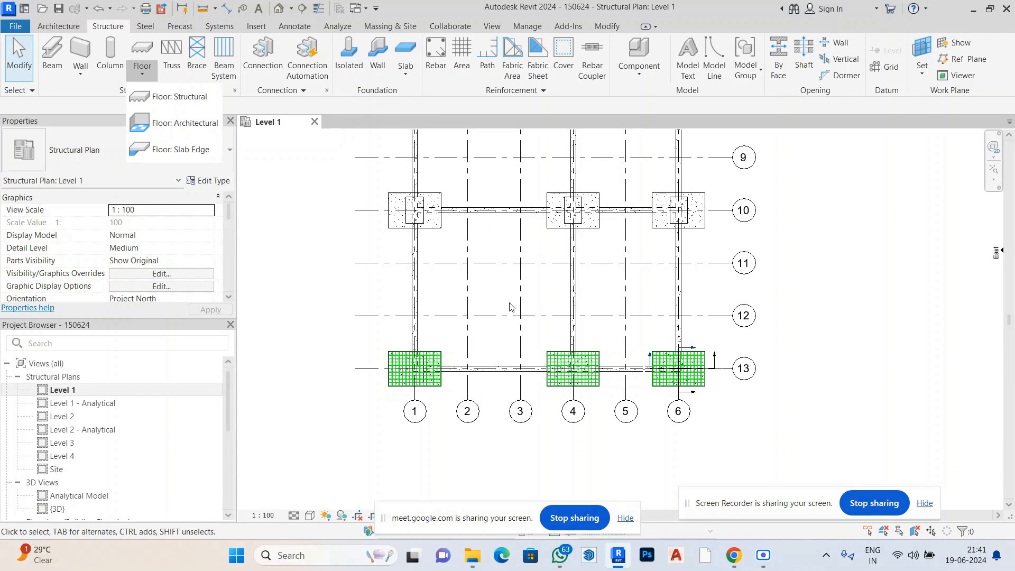
click(215, 101)
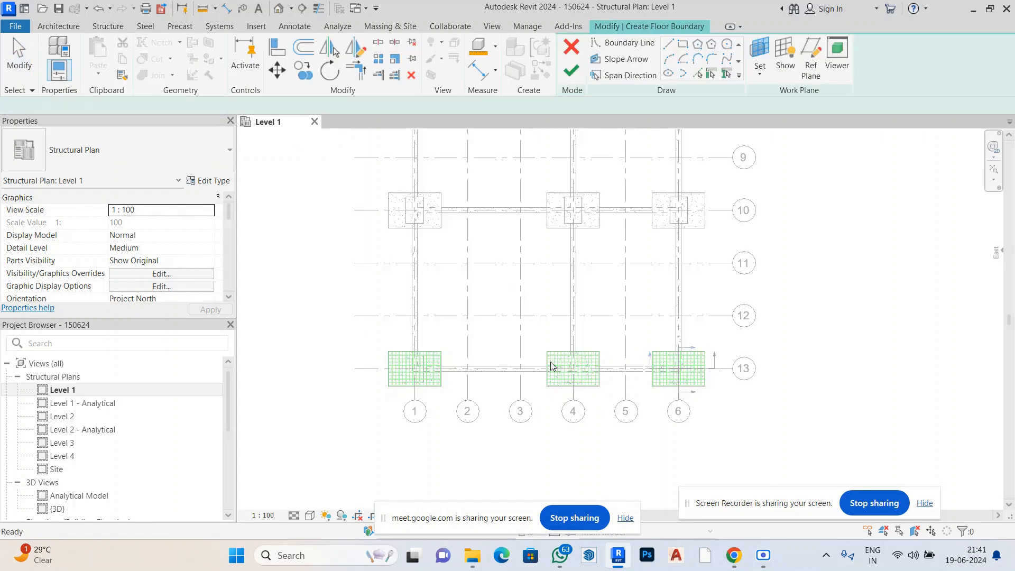
scroll(556, 314, up, 2)
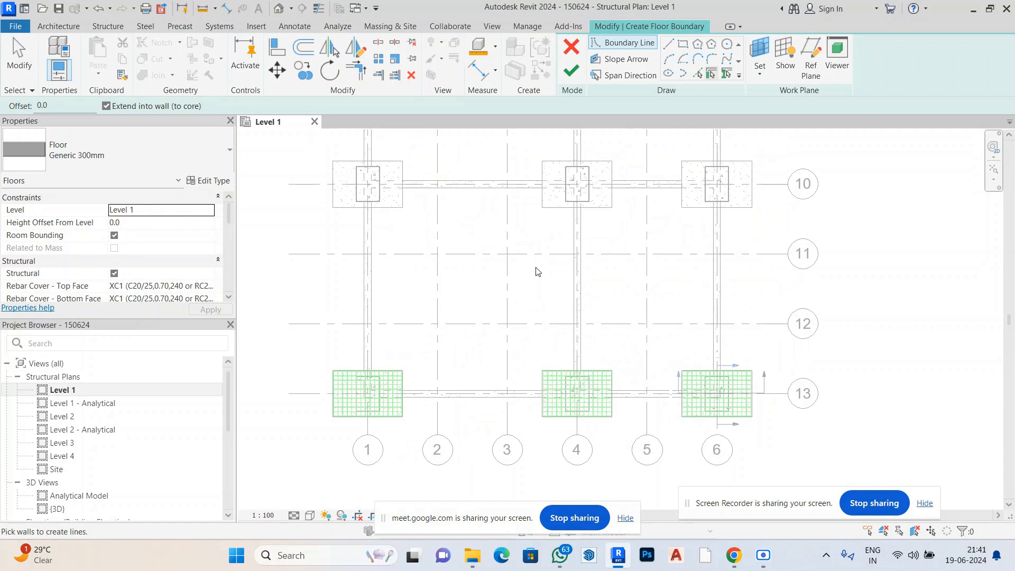
click(668, 43)
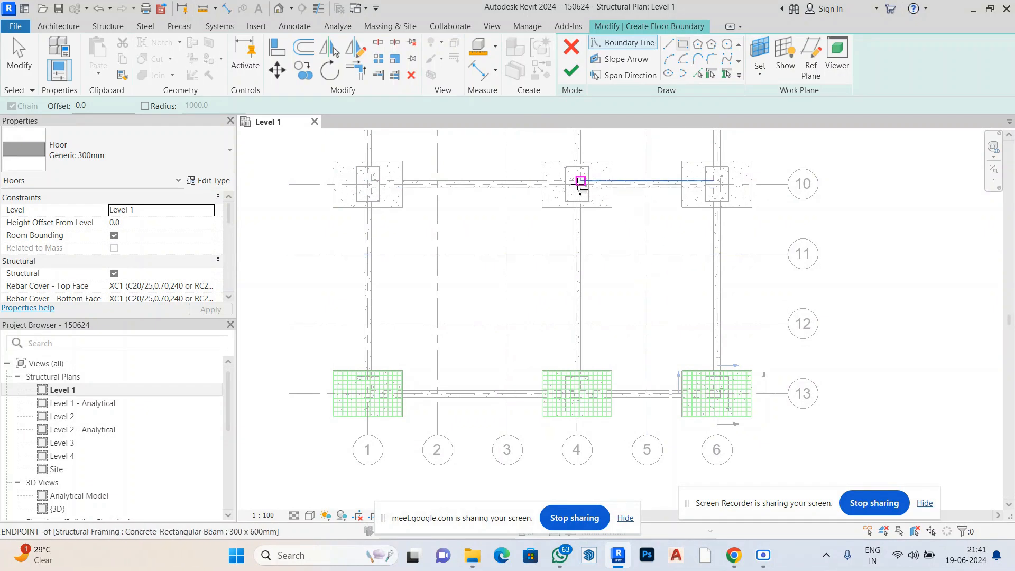
scroll(581, 187, up, 2)
scroll(583, 188, up, 1)
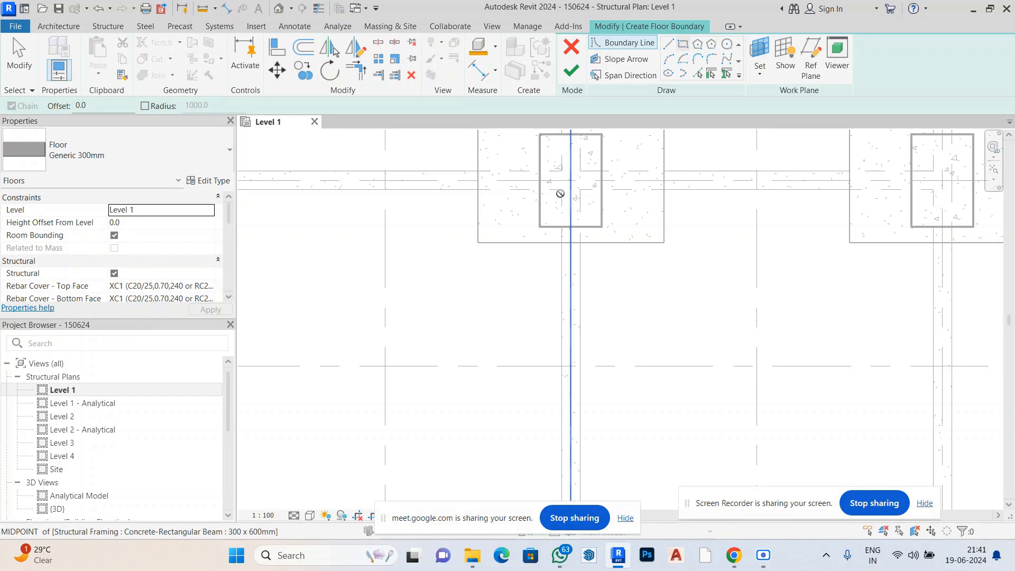
click(571, 180)
scroll(652, 227, down, 2)
scroll(444, 322, down, 2)
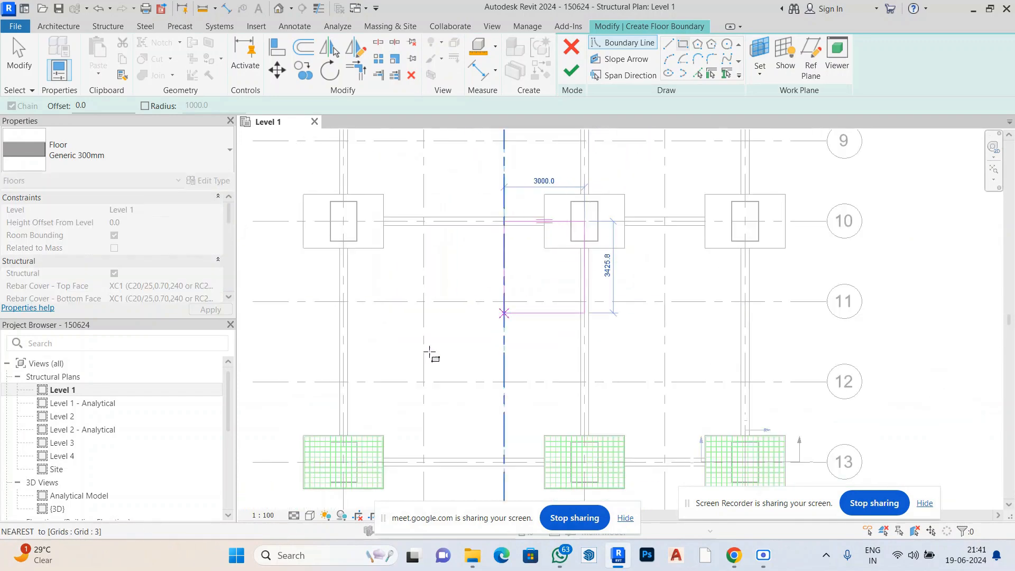
scroll(339, 464, up, 2)
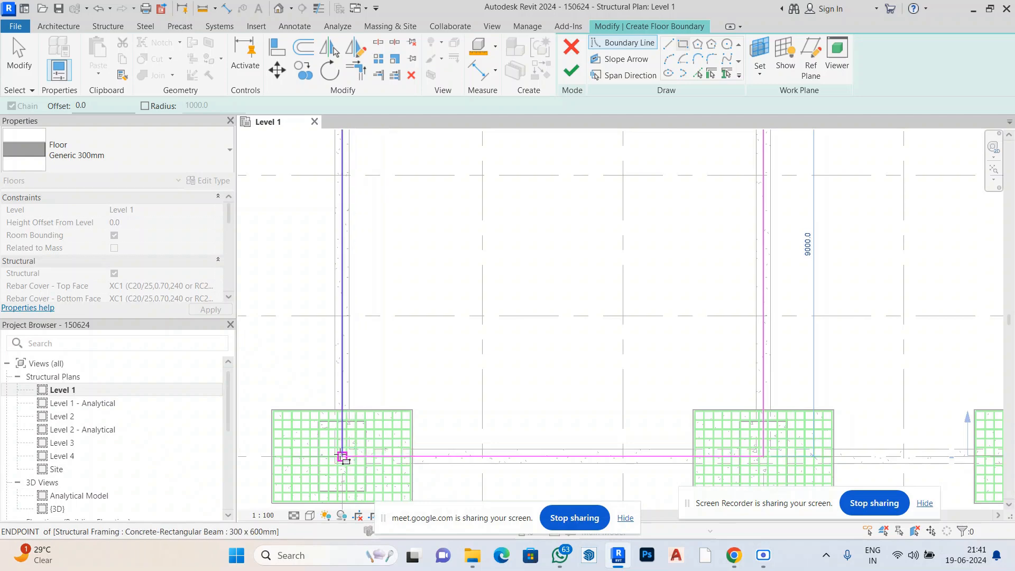
click(342, 455)
scroll(534, 394, down, 2)
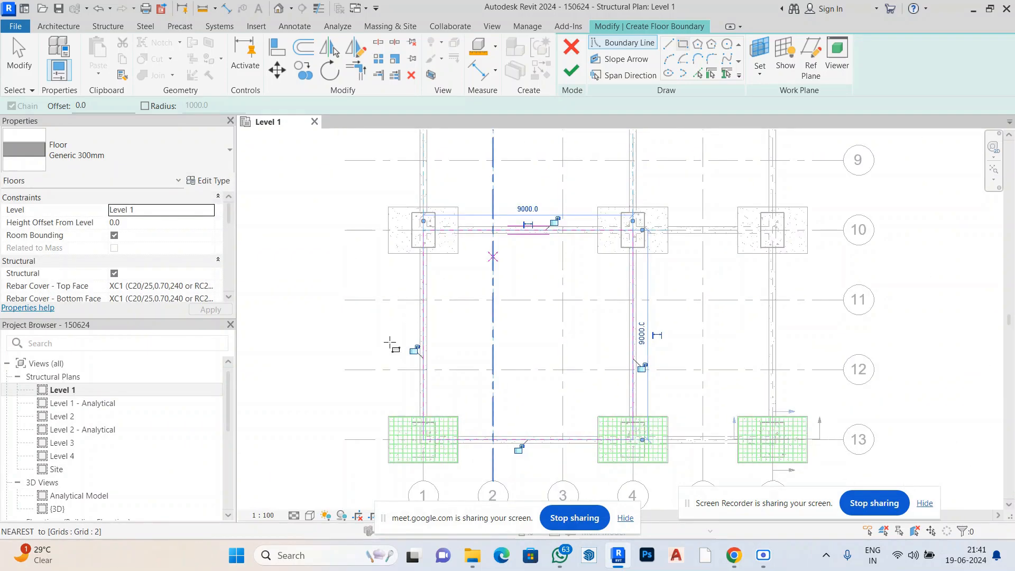
scroll(558, 238, up, 3)
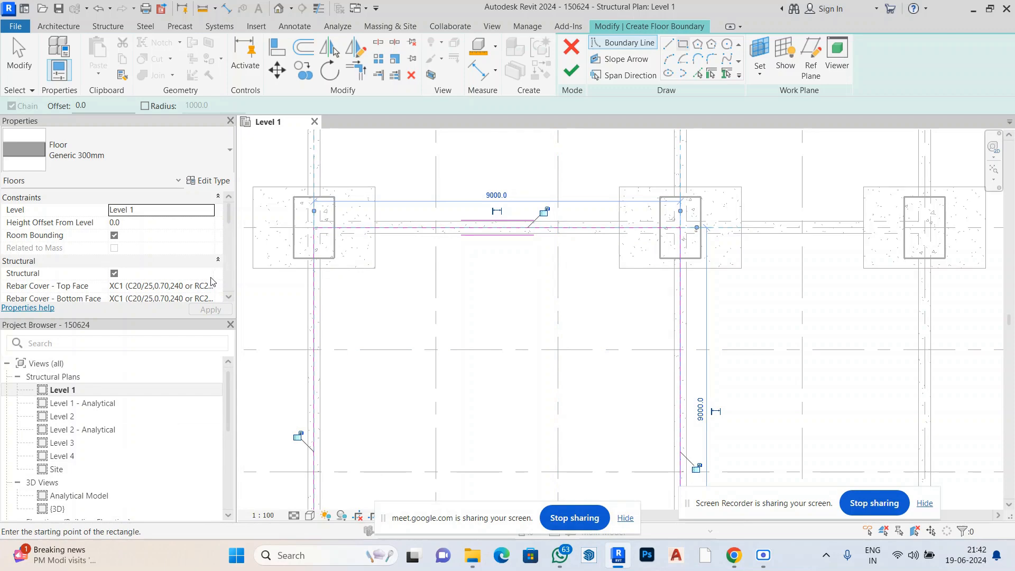
scroll(206, 277, down, 1)
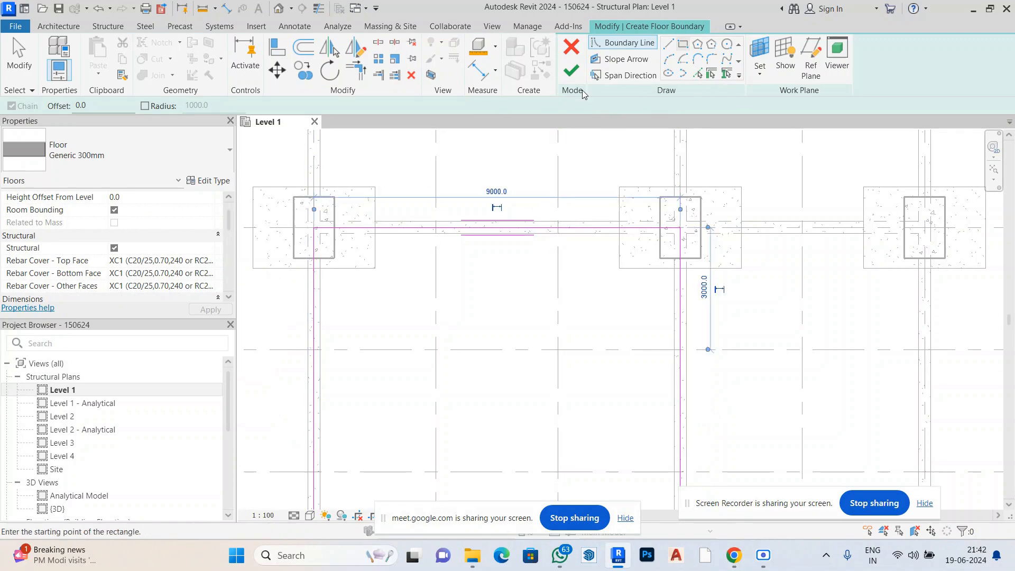
click(571, 70)
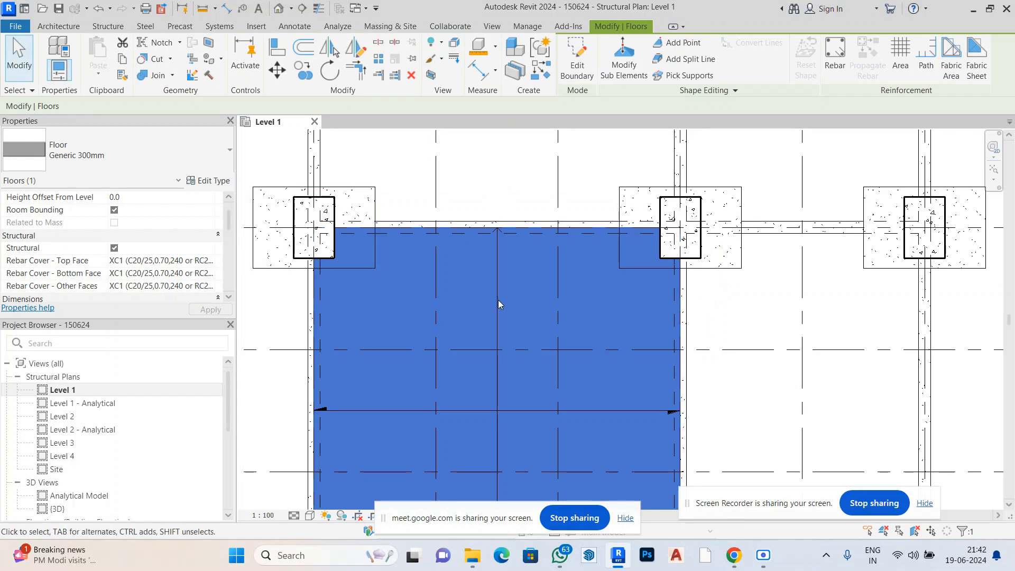
Set the floor's rebar cover for the top, bottom and other faces to Rebar Cover 1 <60 mm>.
click(209, 261)
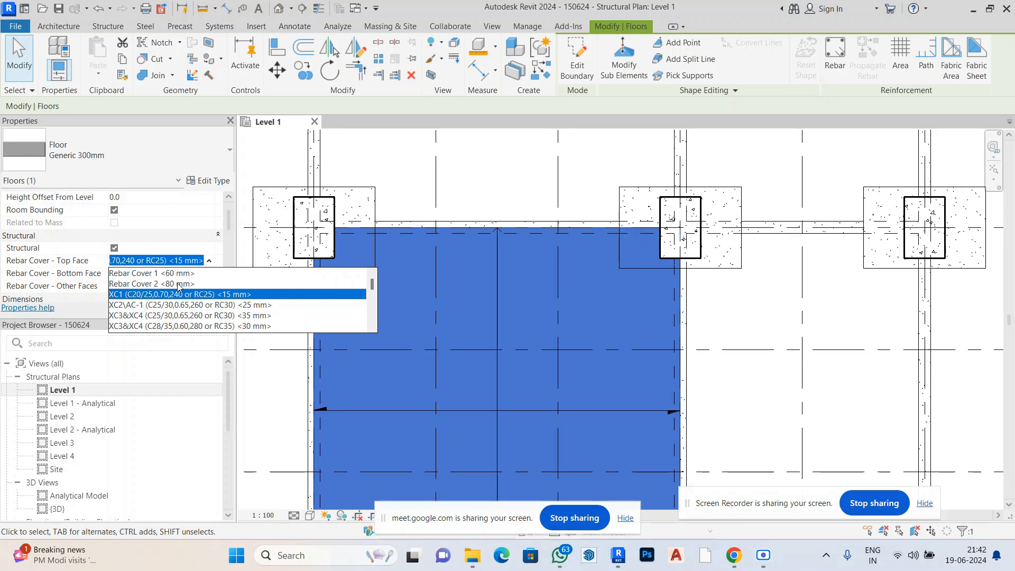
scroll(178, 287, down, 5)
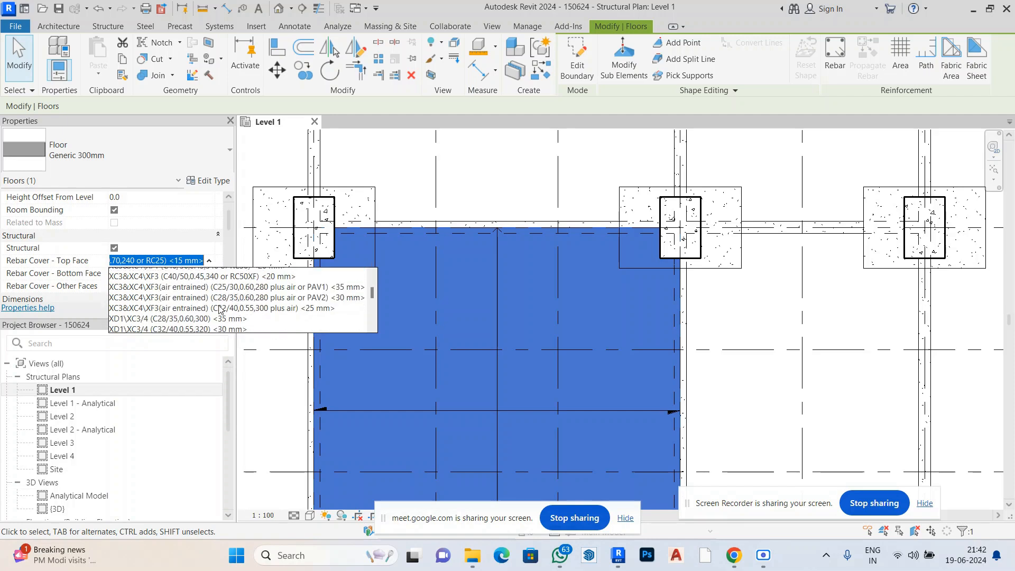
scroll(219, 308, down, 8)
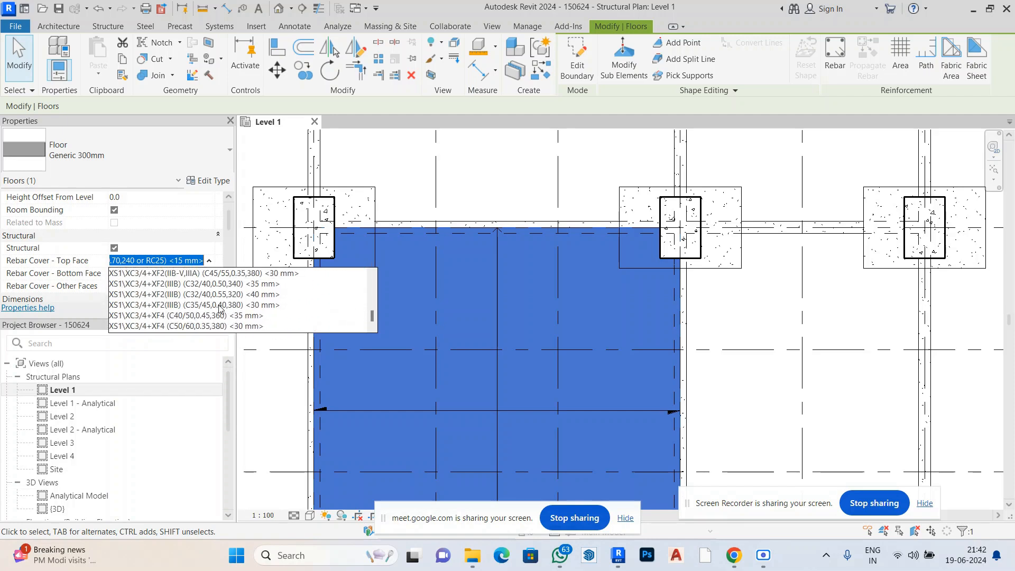
scroll(219, 308, up, 13)
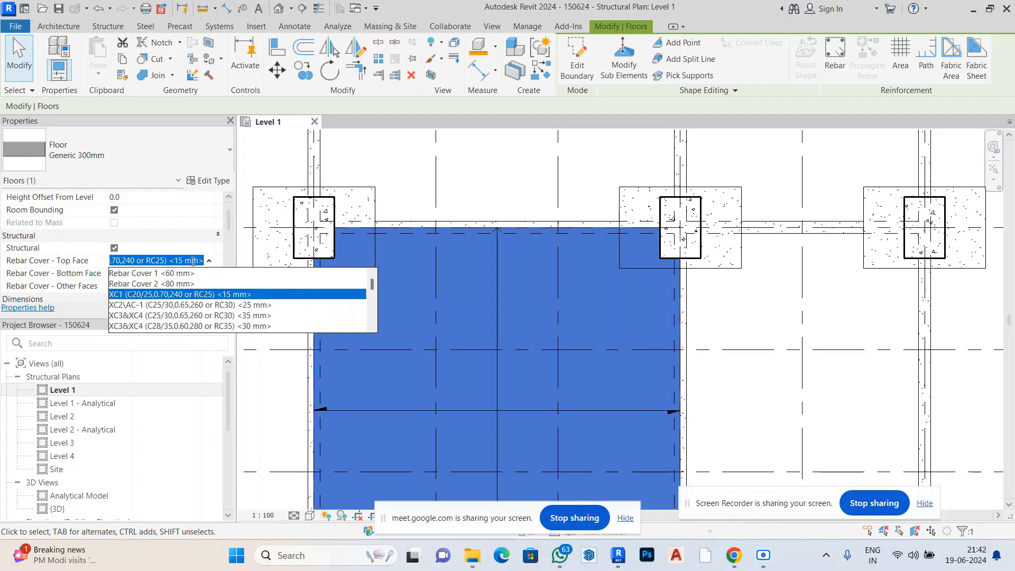
click(183, 274)
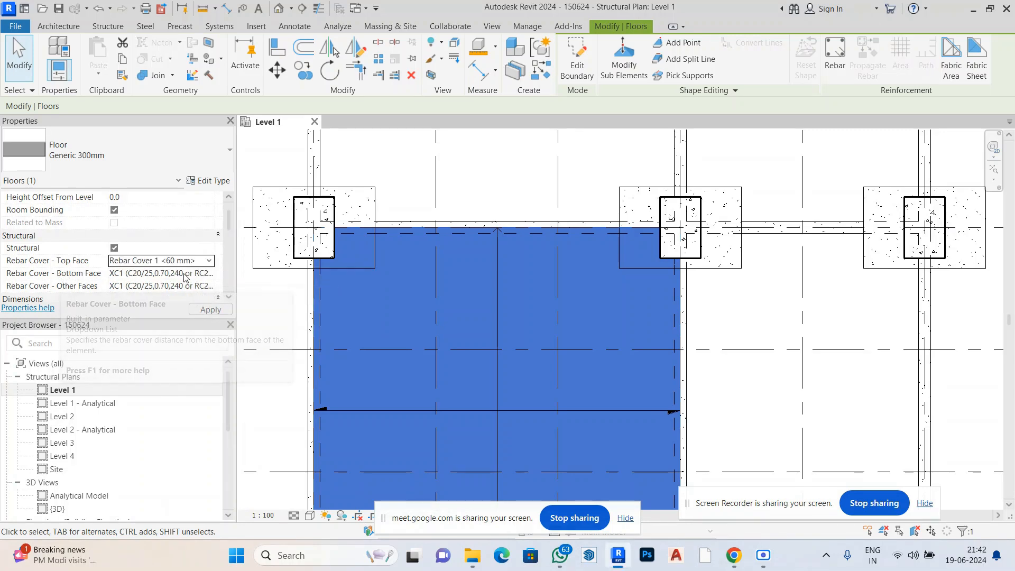
click(211, 274)
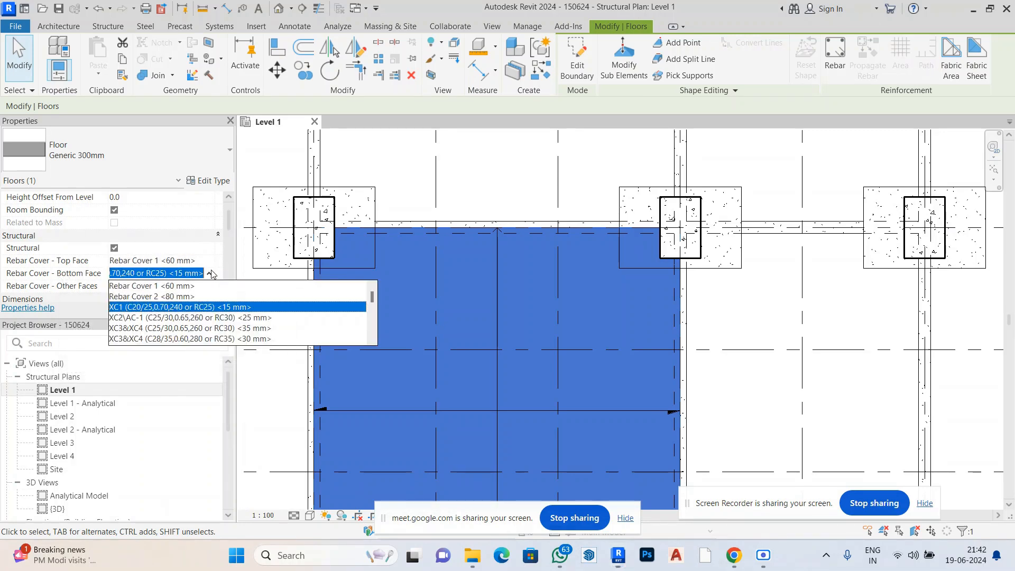
click(159, 286)
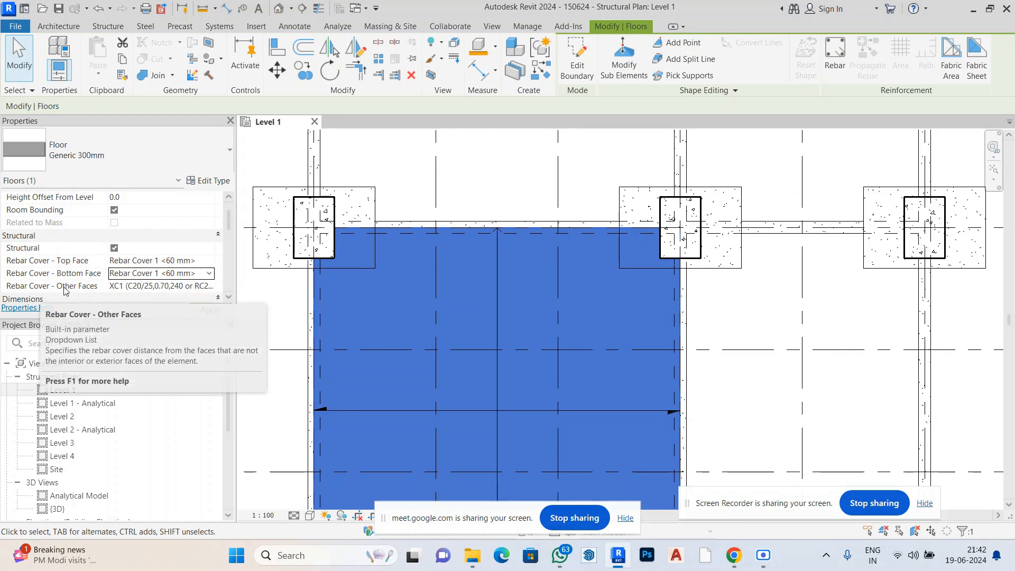
click(214, 286)
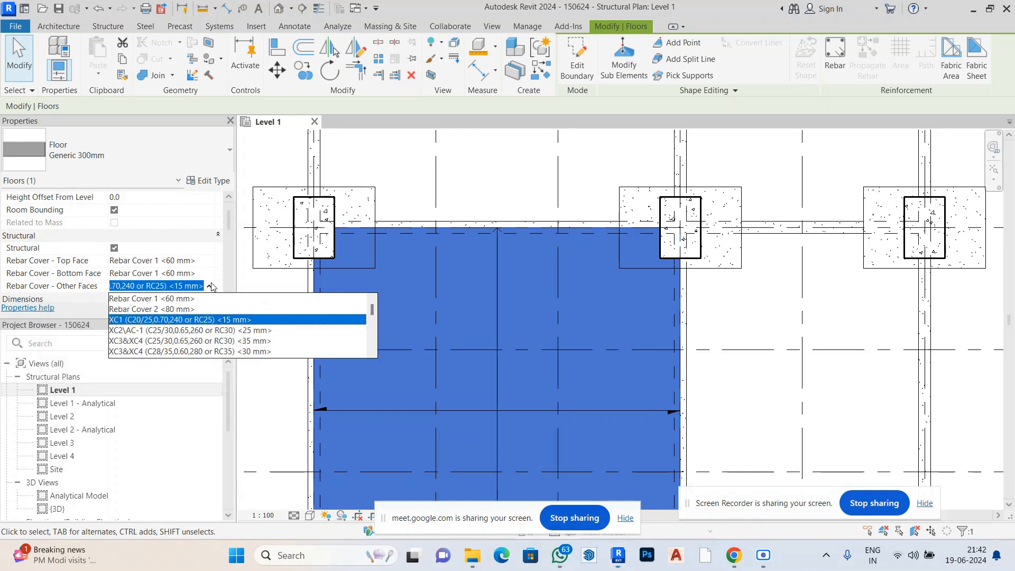
click(173, 299)
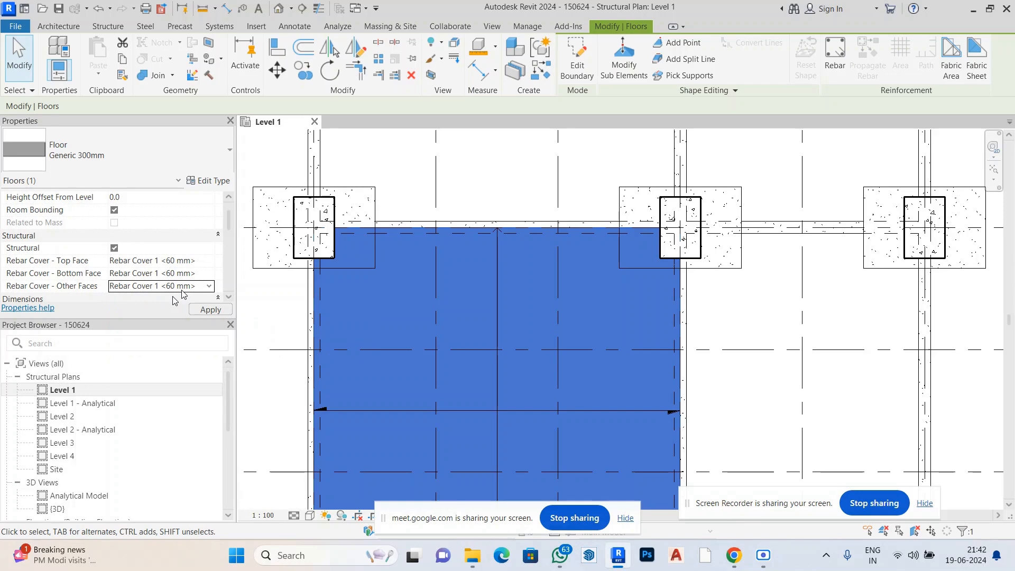
click(421, 183)
Examine the floor's span direction symbol in plan and the new slab between the beams in the default 3D view.
scroll(460, 342, down, 3)
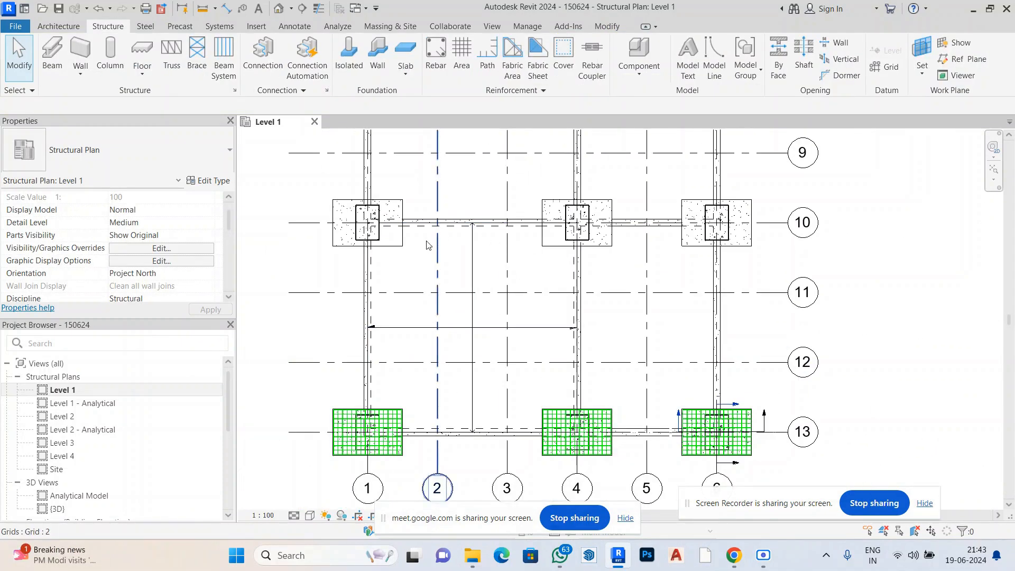
click(471, 330)
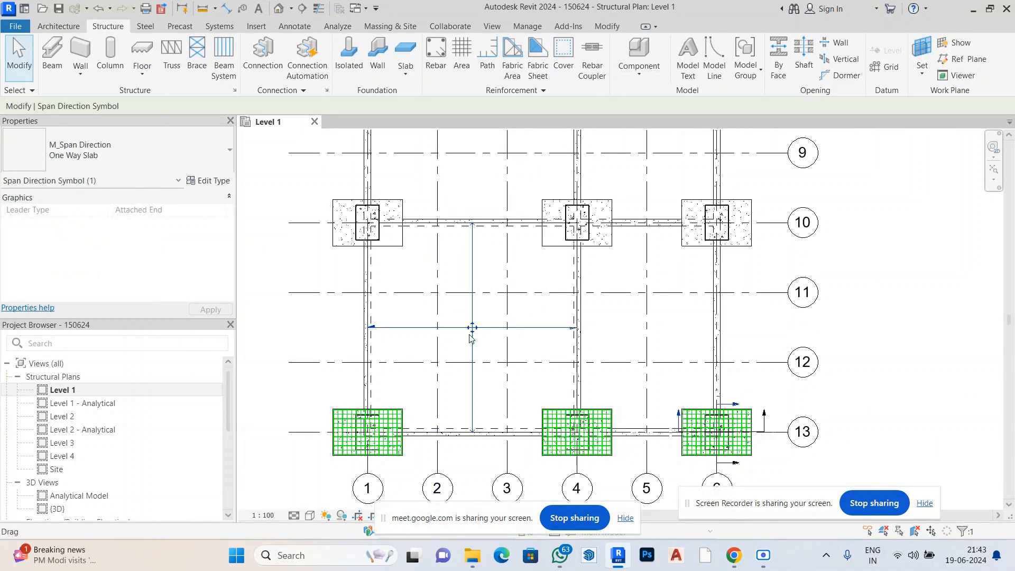
click(278, 8)
scroll(596, 408, up, 5)
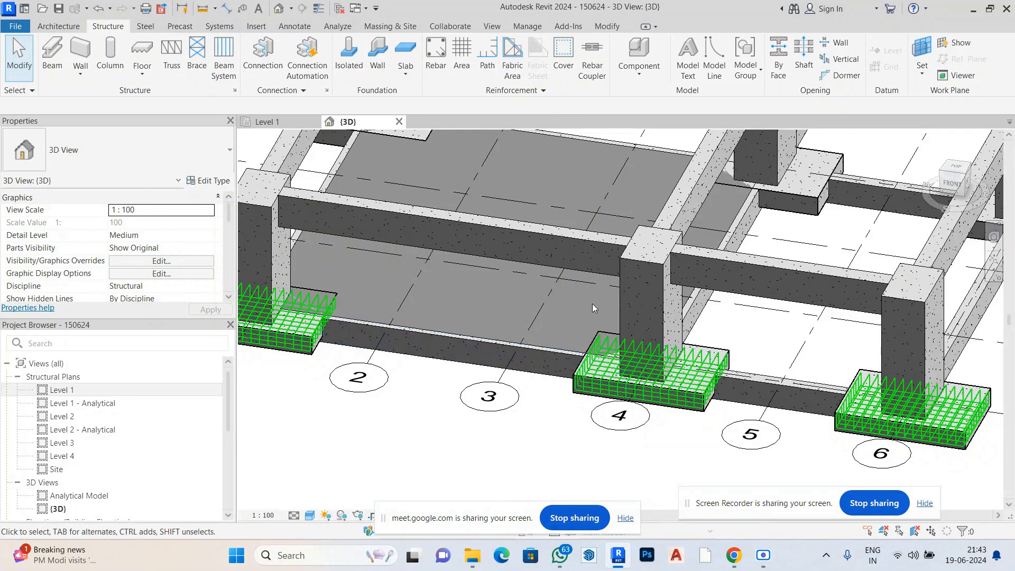
scroll(505, 316, down, 4)
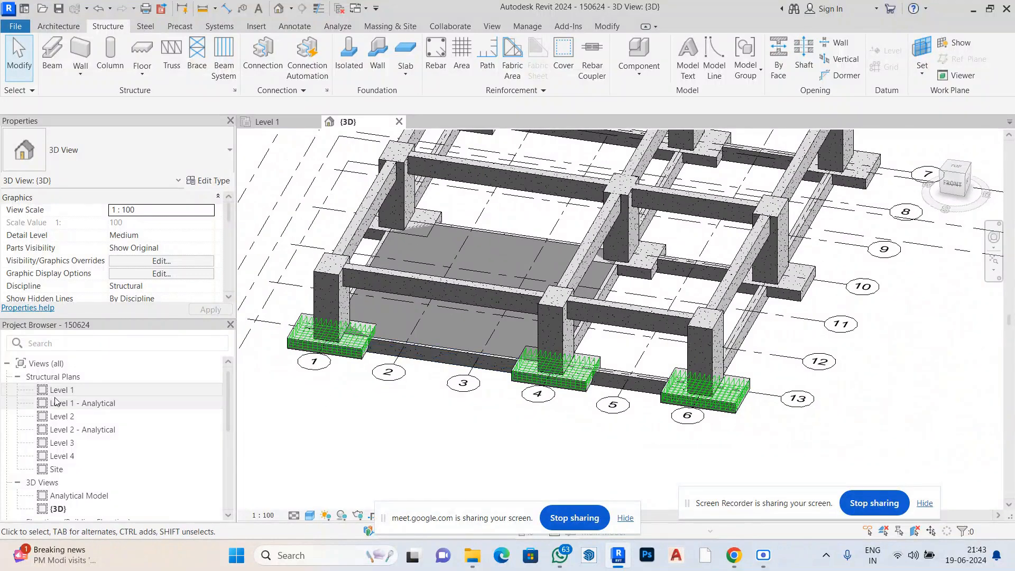
Open the Level 2 structural plan and dismiss the incoming chat notification.
double_click(87, 418)
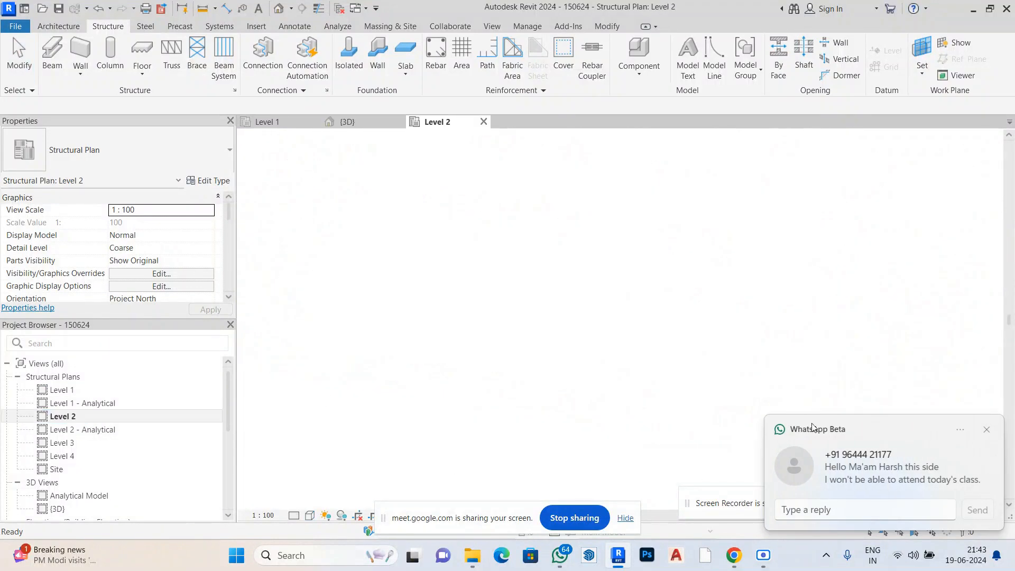
click(986, 431)
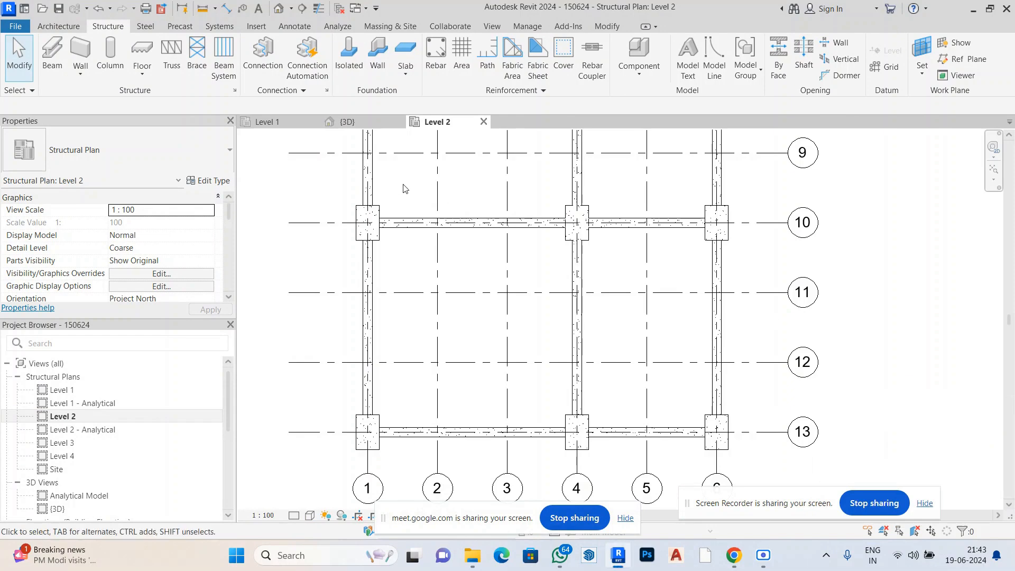
scroll(447, 290, down, 3)
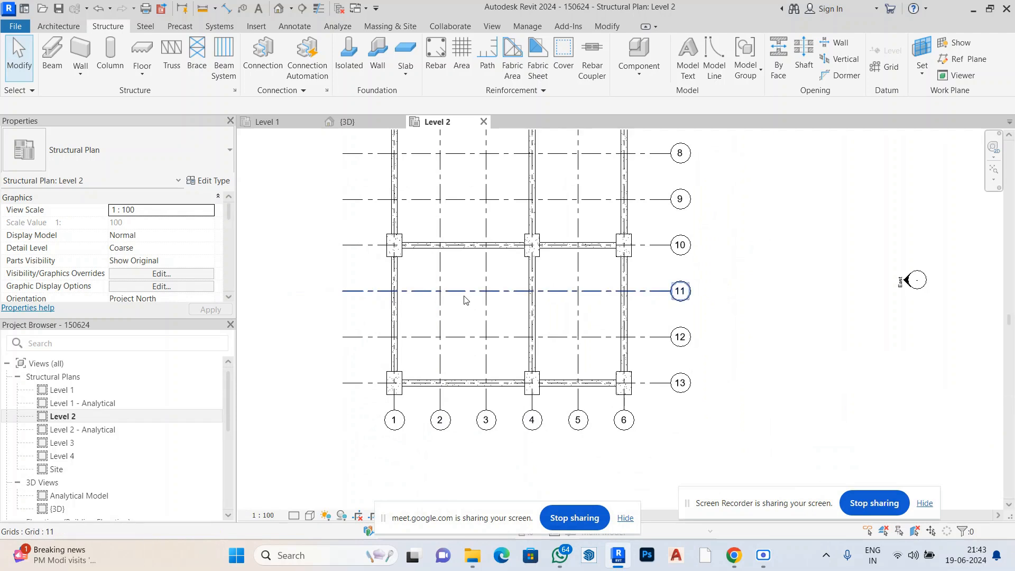
On the Level 1 structural plan, sketch a rectangular Generic 300mm structural floor boundary from grid intersection 4/10 to grid intersection 6/13.
scroll(338, 406, down, 1)
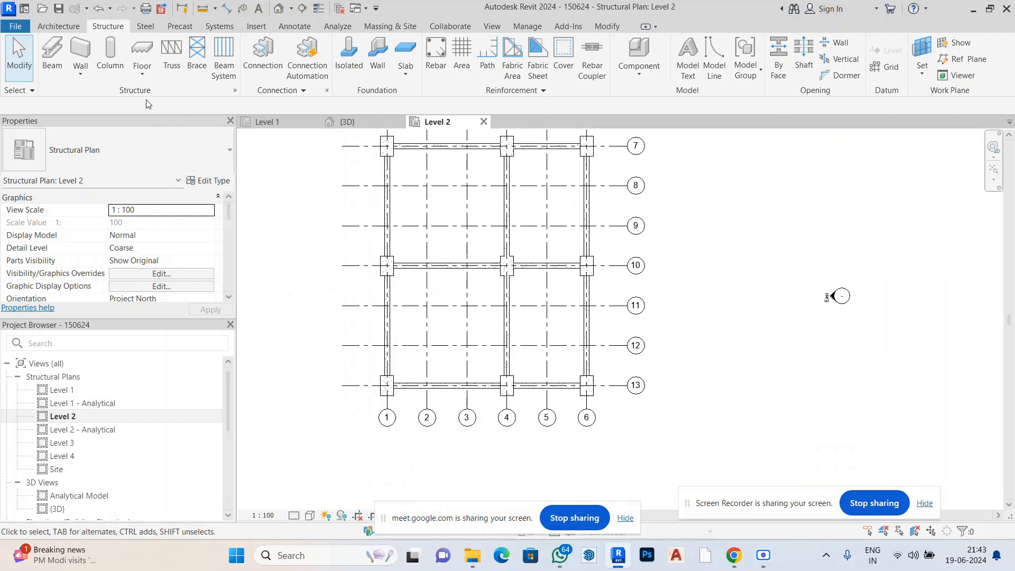
double_click(66, 391)
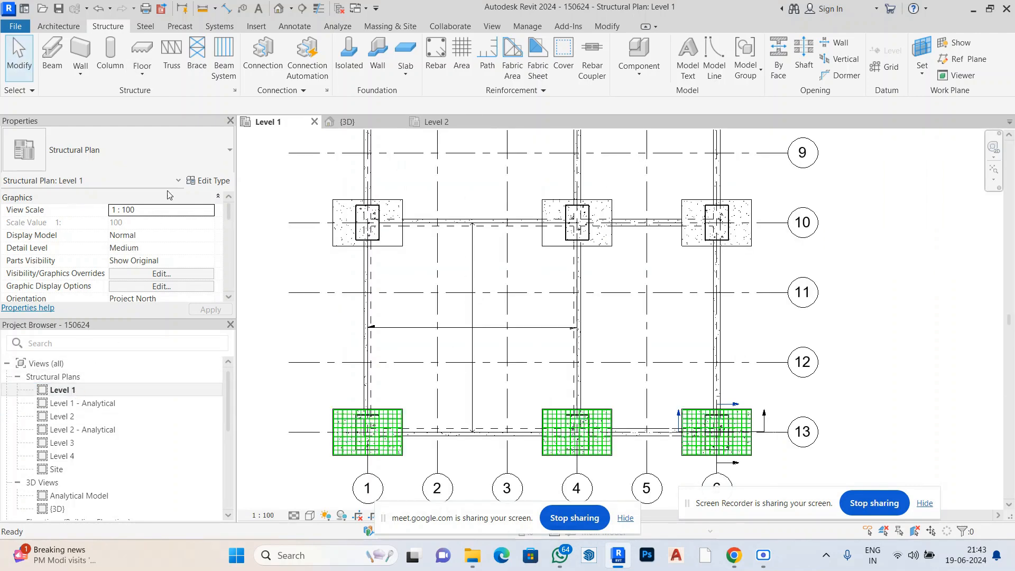
click(141, 80)
click(169, 97)
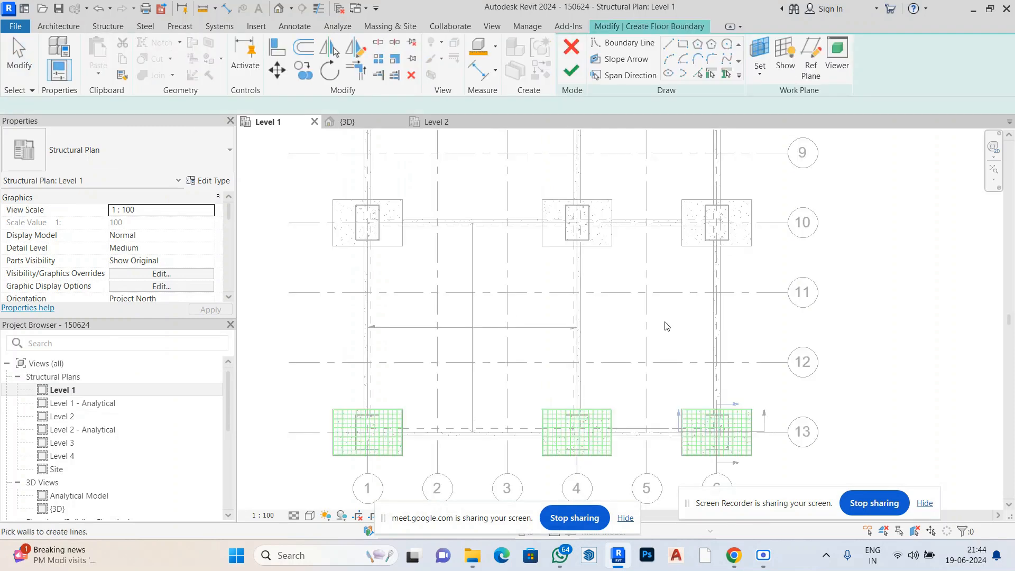
scroll(531, 231, up, 5)
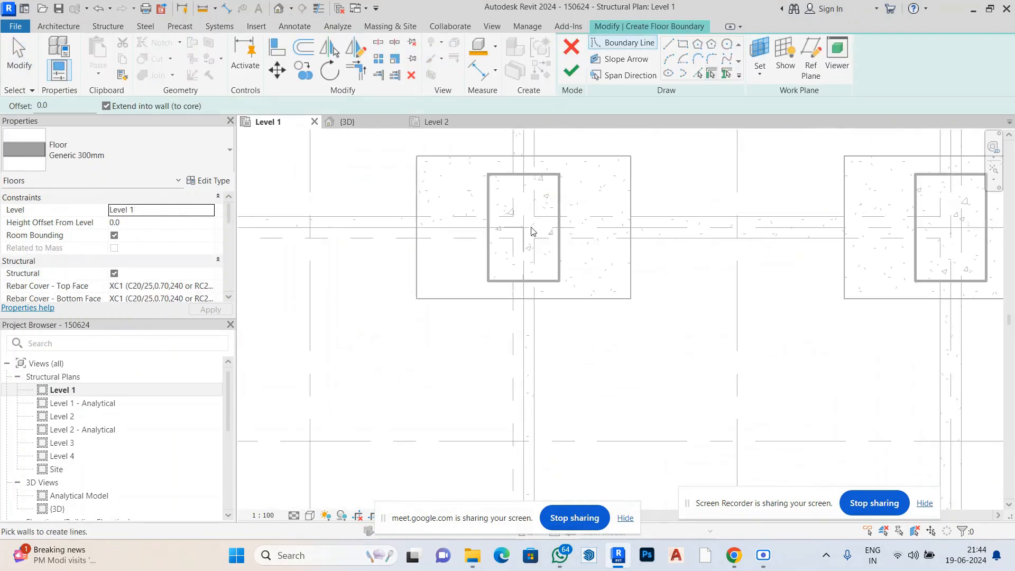
key(l)
key(i)
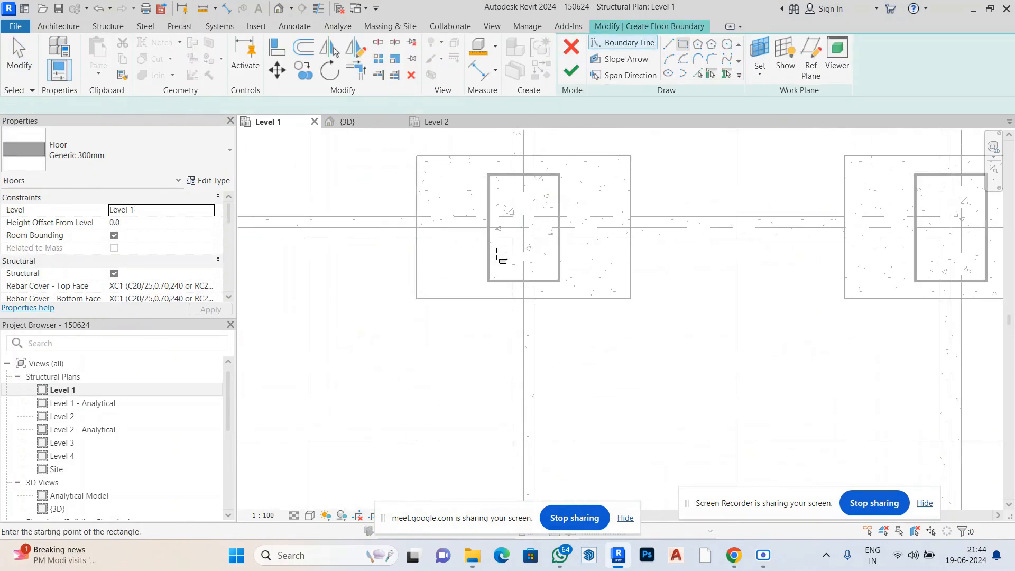
click(524, 227)
scroll(528, 229, down, 2)
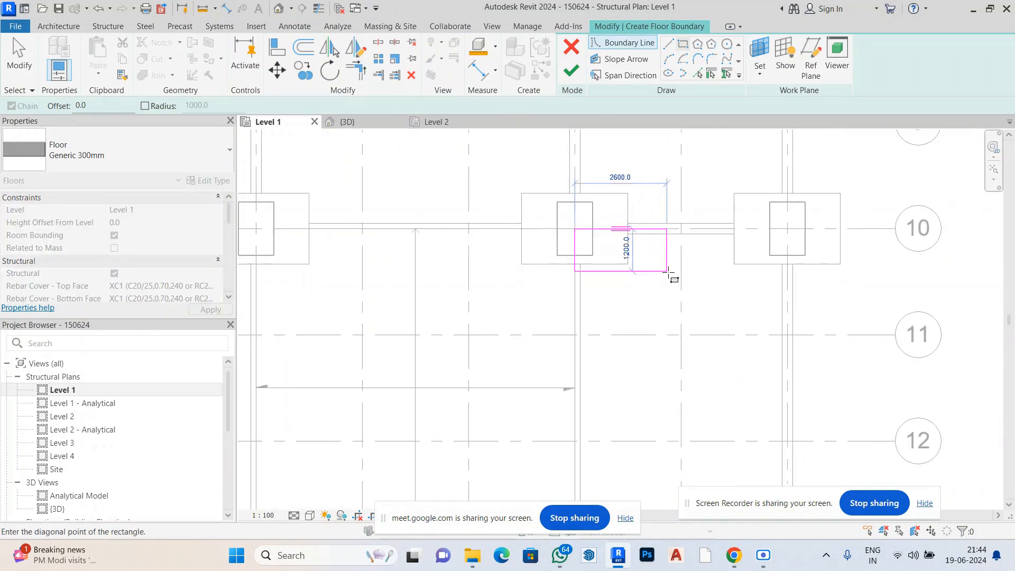
scroll(695, 257, down, 2)
scroll(703, 261, down, 1)
scroll(747, 401, up, 5)
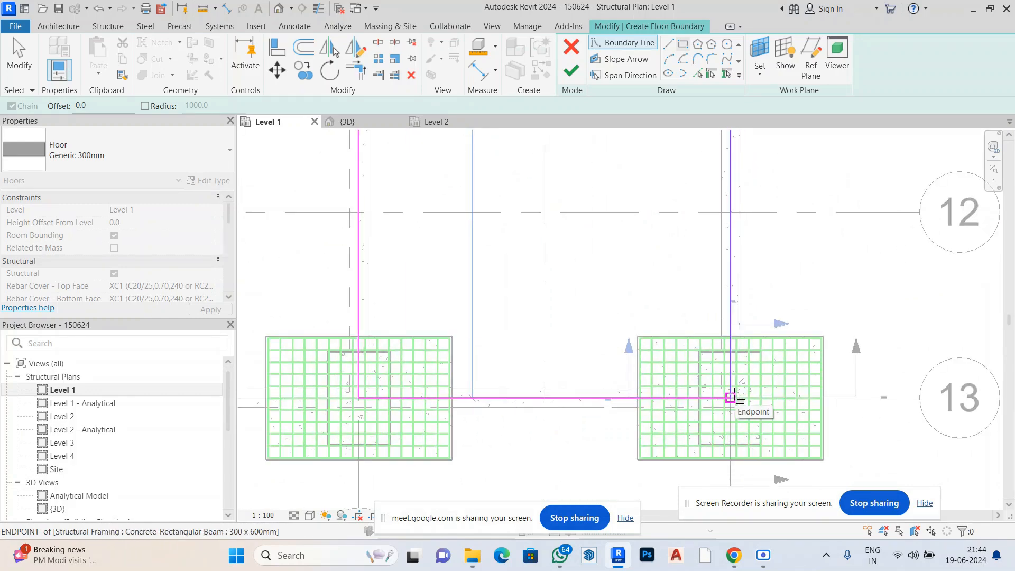
click(730, 397)
scroll(595, 465, down, 3)
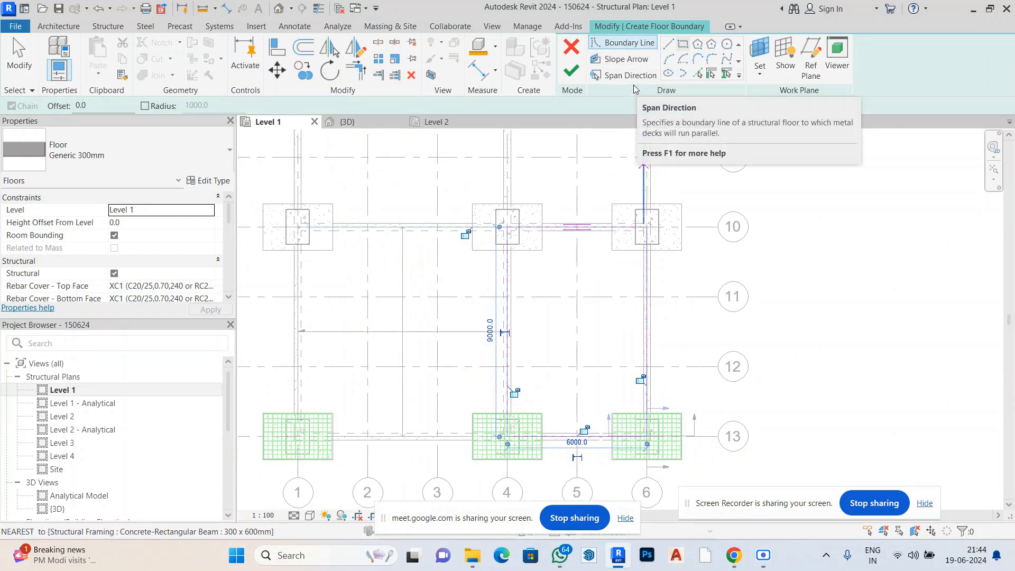
scroll(546, 409, down, 2)
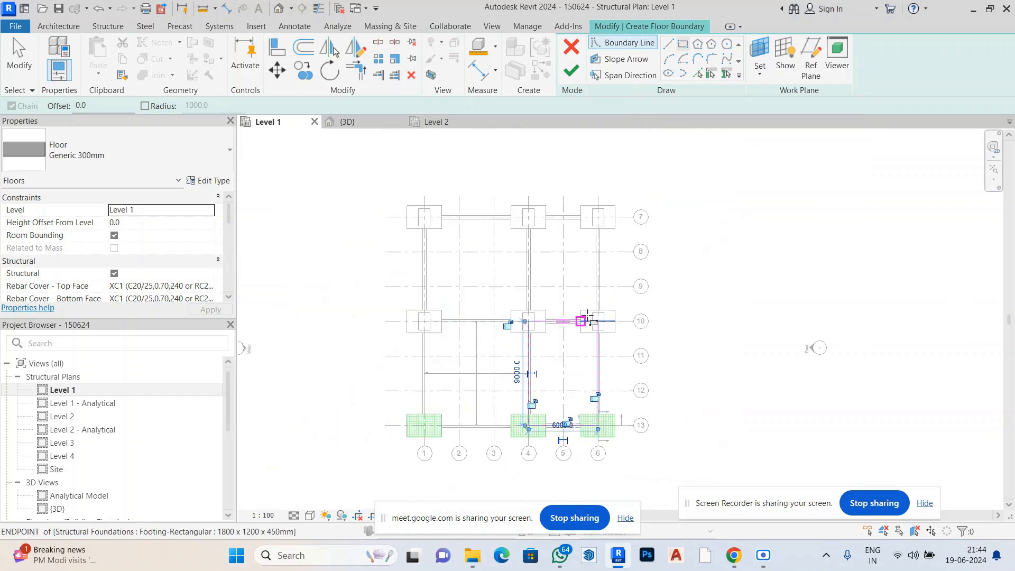
scroll(597, 216, up, 2)
scroll(605, 363, up, 3)
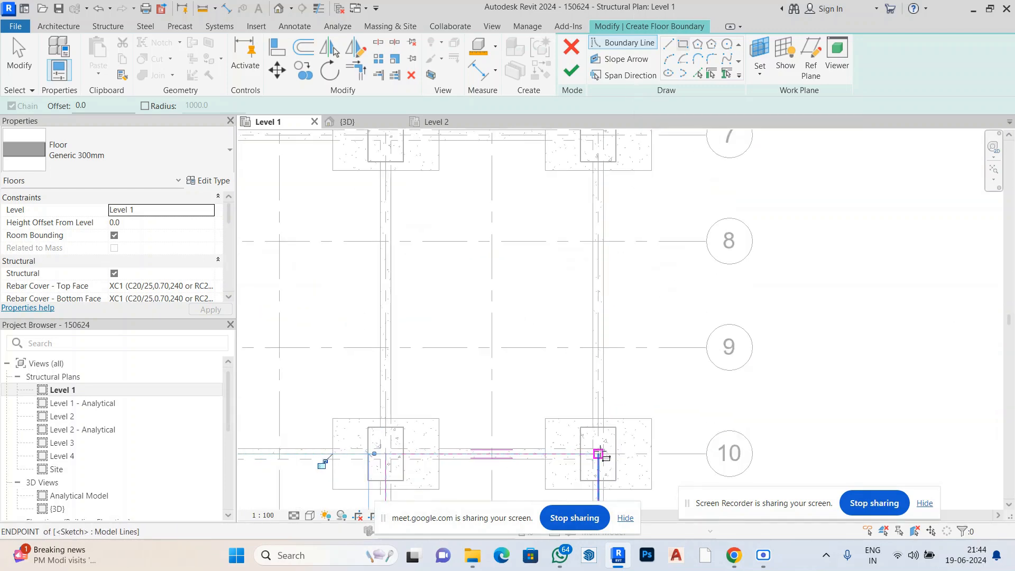
click(597, 454)
scroll(491, 355, down, 4)
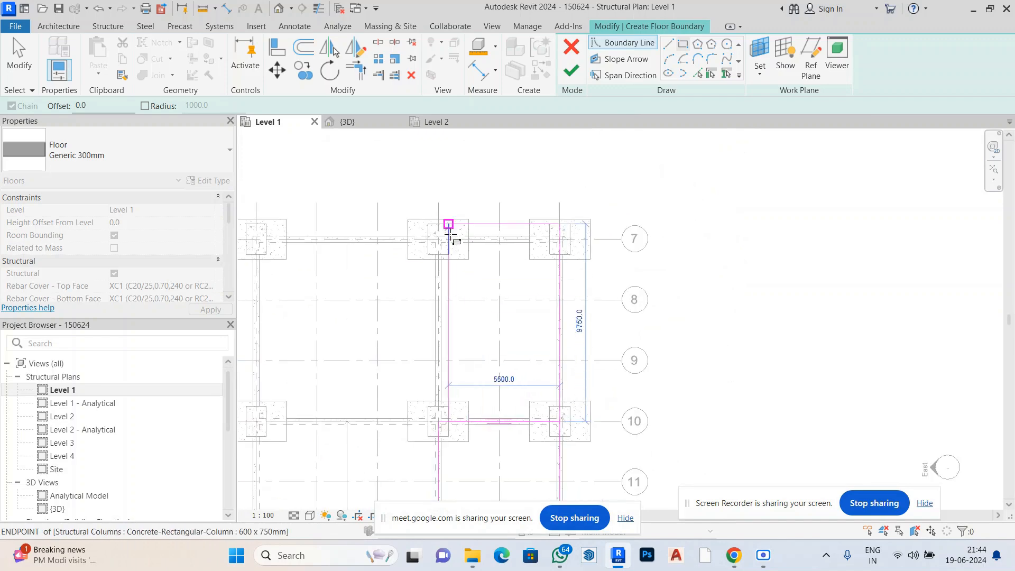
right_click(657, 308)
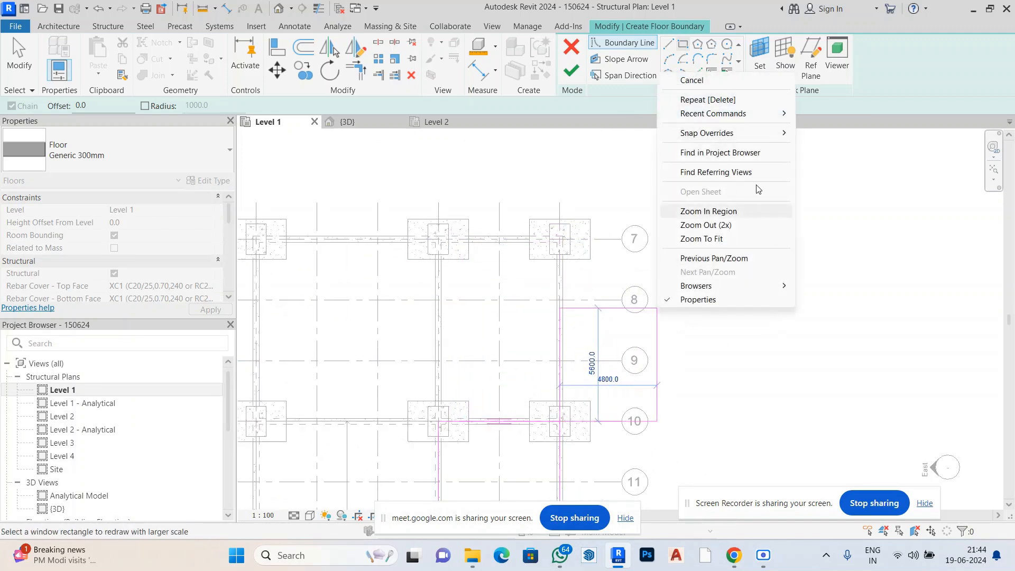
click(709, 84)
scroll(697, 264, up, 2)
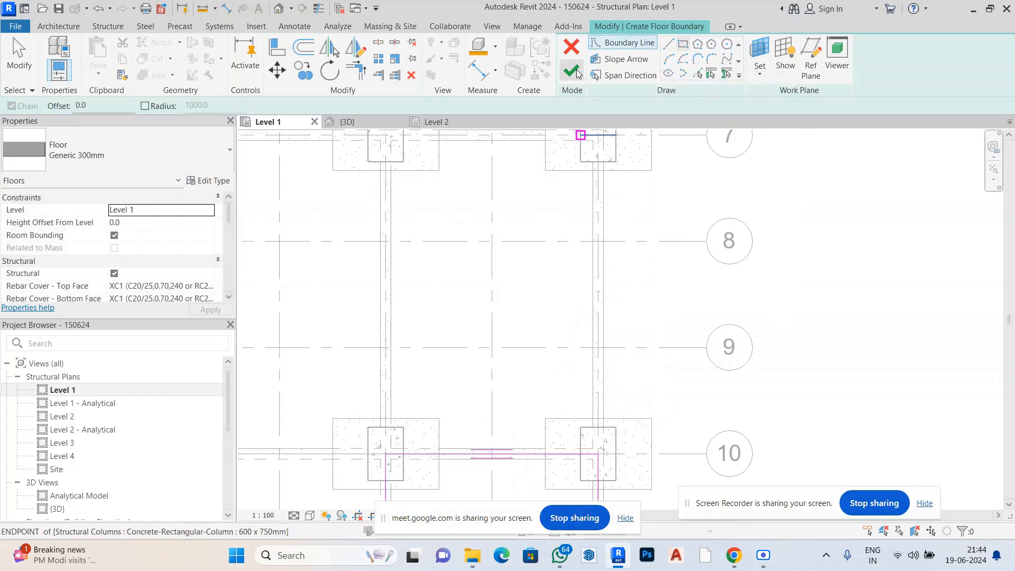
Finish the current floor and create another Generic 300mm structural floor on Level 1 from grid intersection 4/7 to grid intersection 6/10.
scroll(652, 396, down, 2)
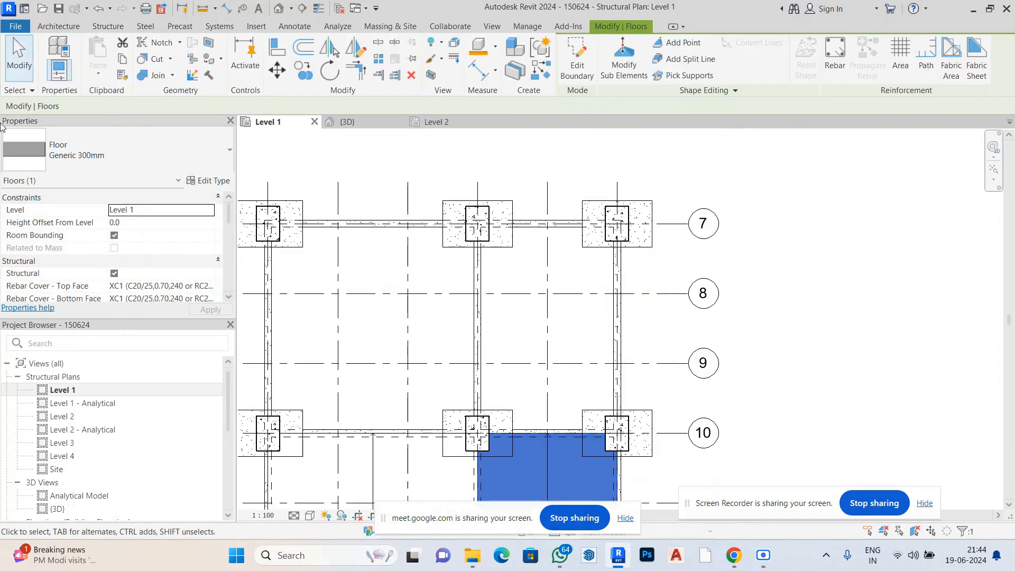
click(107, 28)
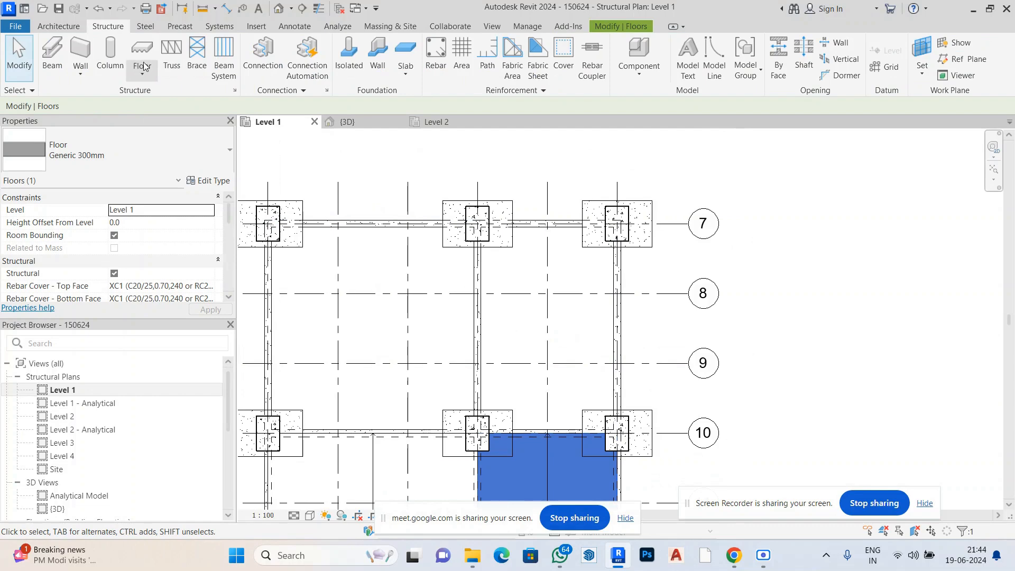
click(143, 67)
click(166, 94)
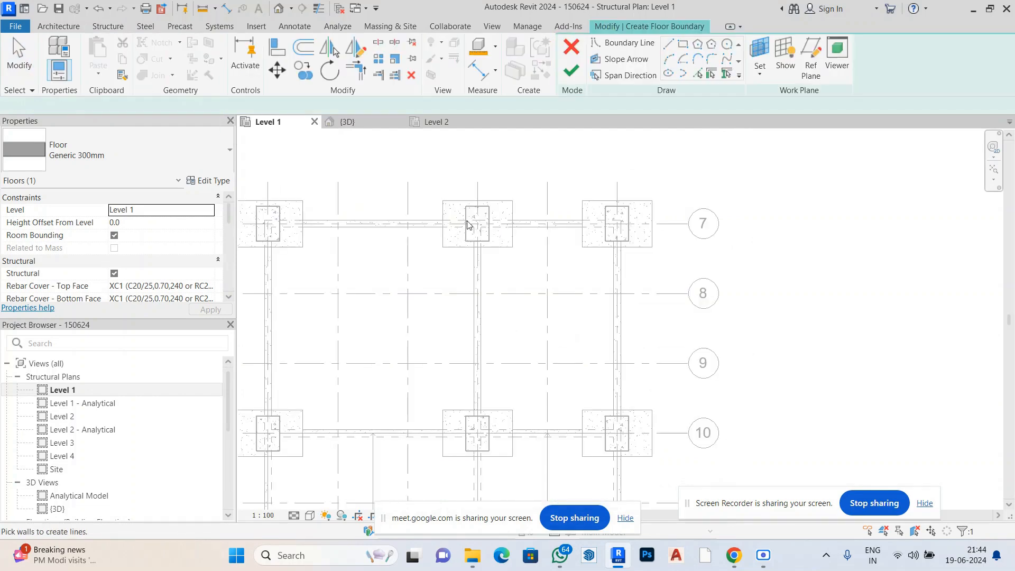
click(682, 44)
click(474, 227)
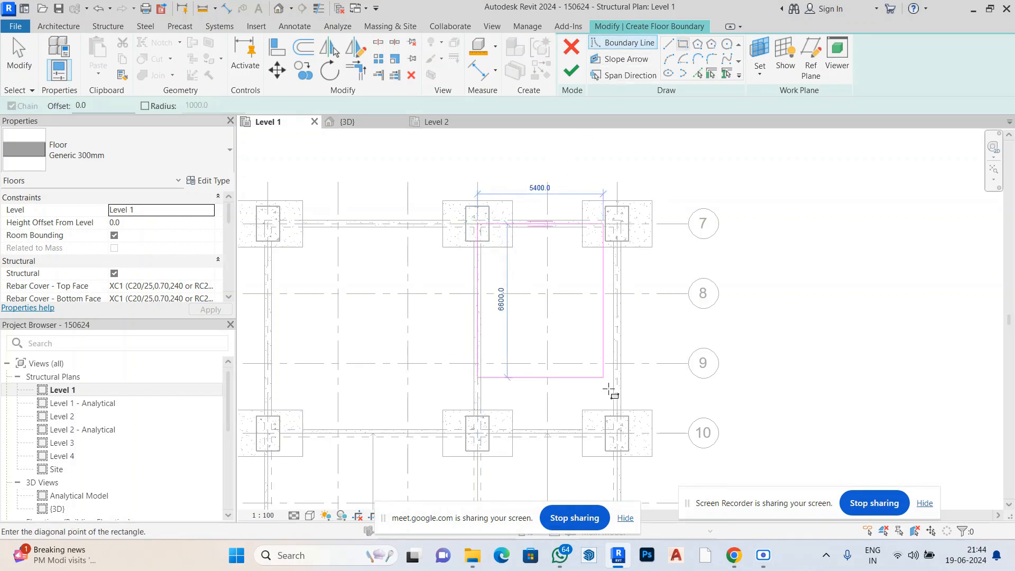
click(617, 432)
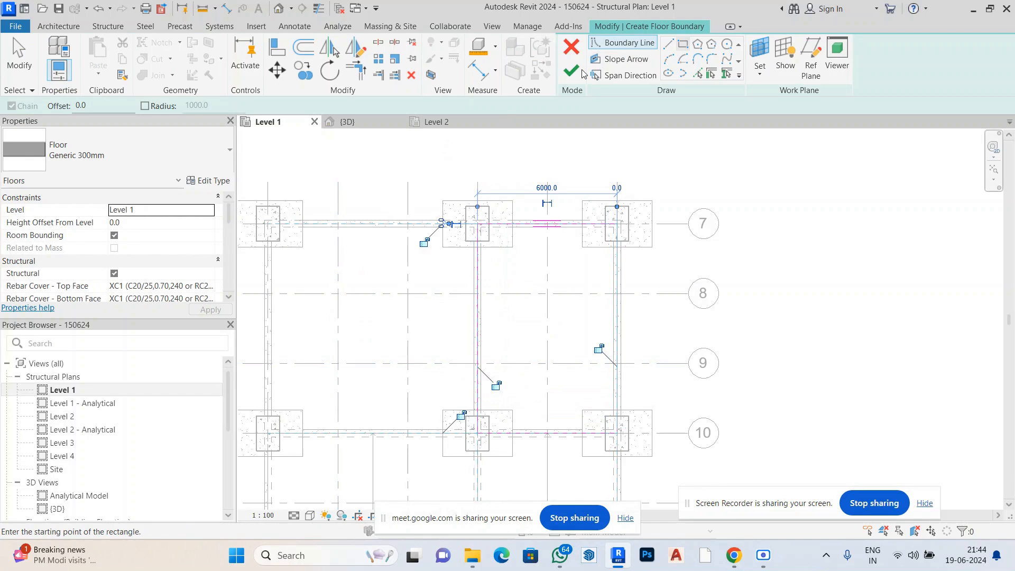
click(570, 70)
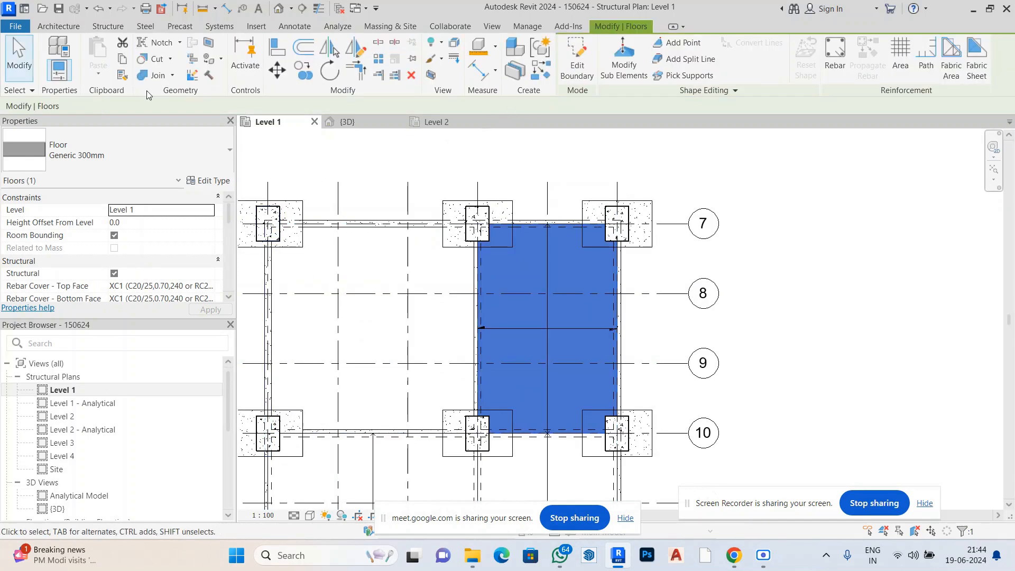
Create a Generic 300mm structural floor on Level 1 with a rectangular boundary from grid intersection 4/7 to grid intersection 1/10.
click(97, 27)
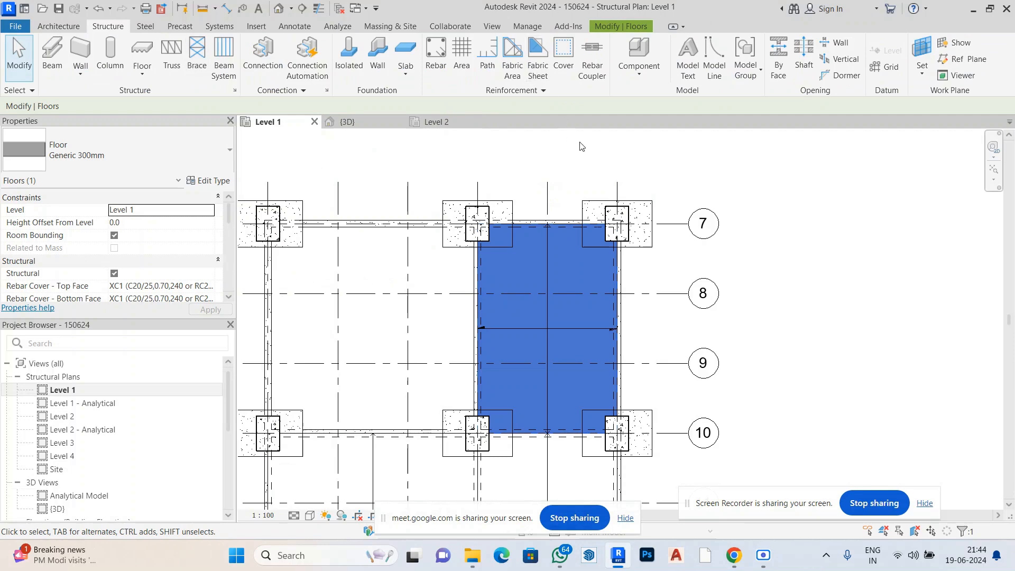
click(145, 77)
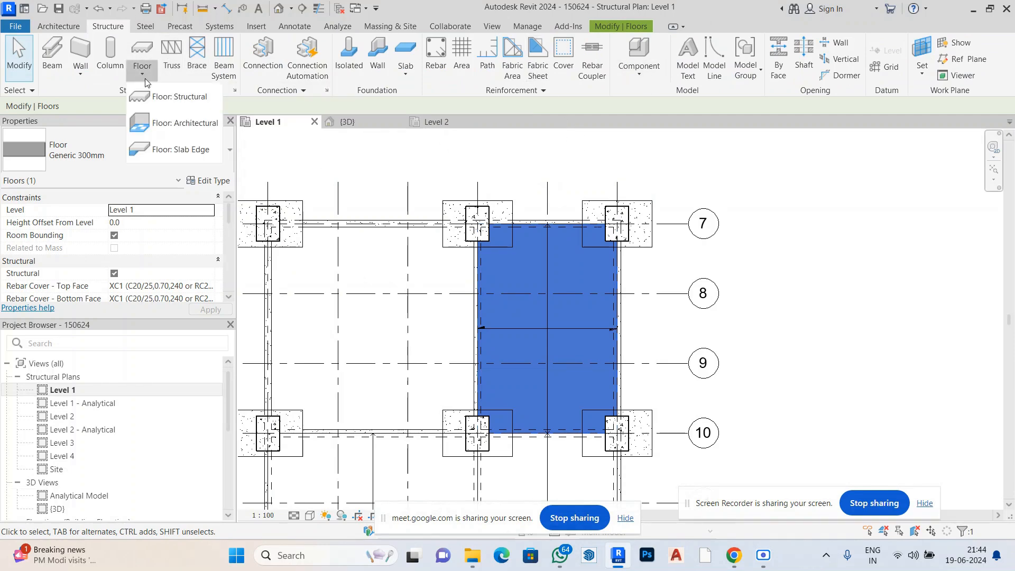
click(179, 96)
scroll(634, 156, up, 2)
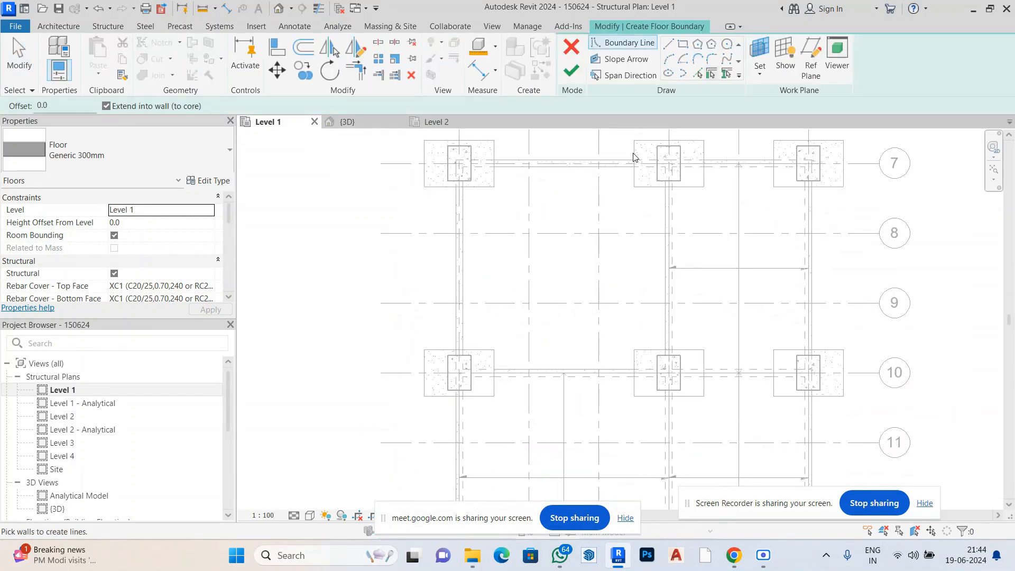
click(685, 43)
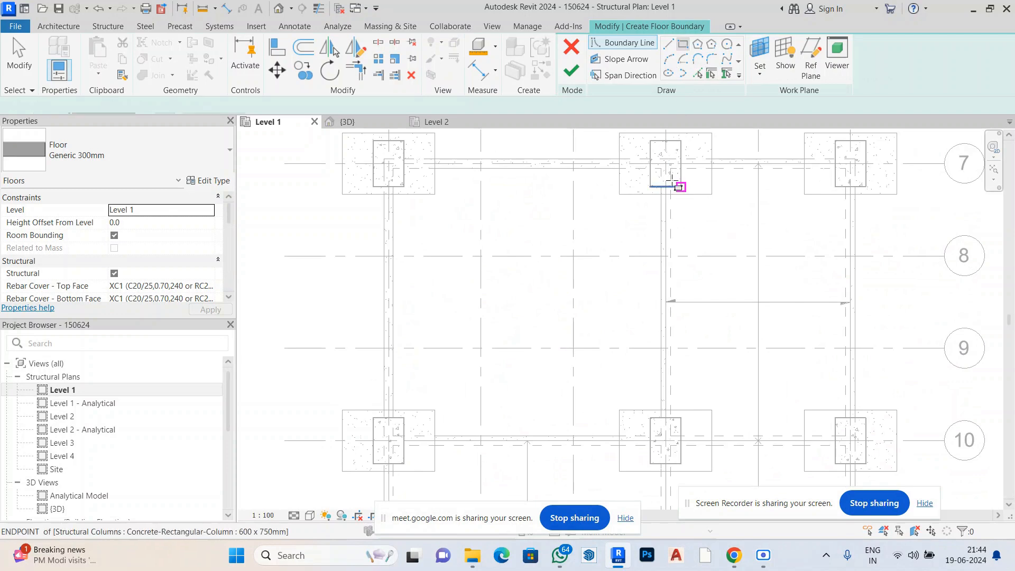
click(666, 164)
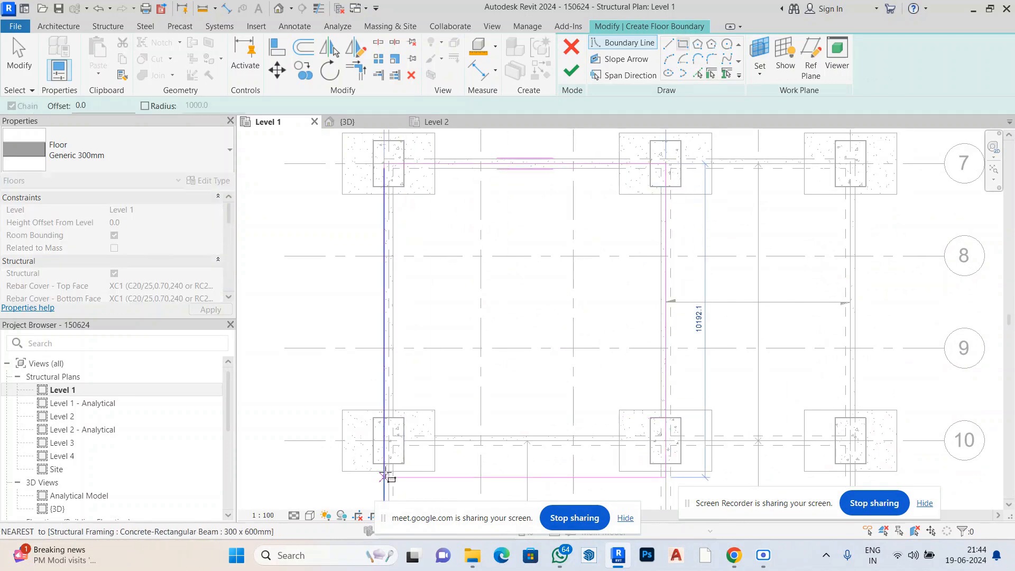
click(393, 436)
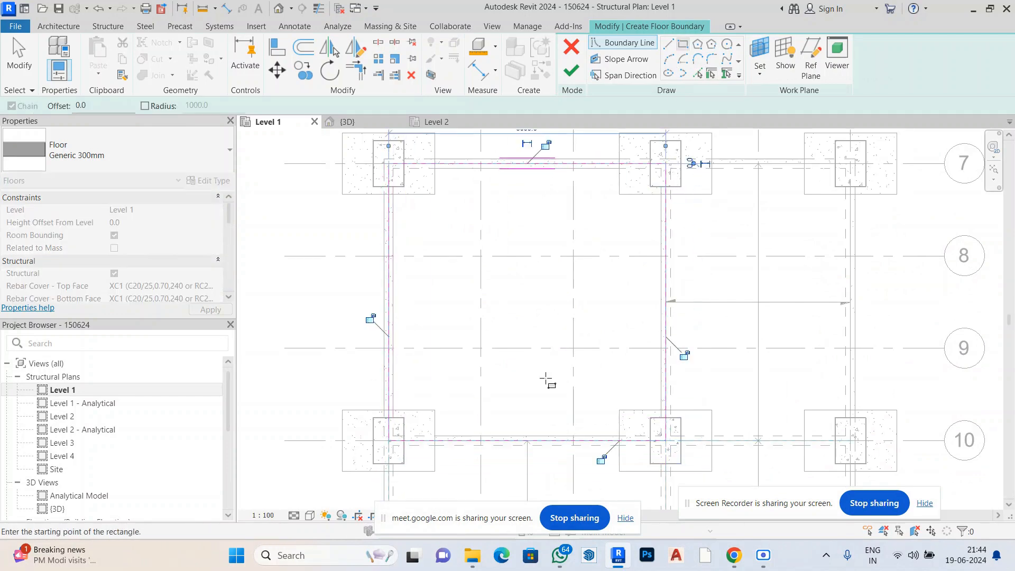
click(570, 73)
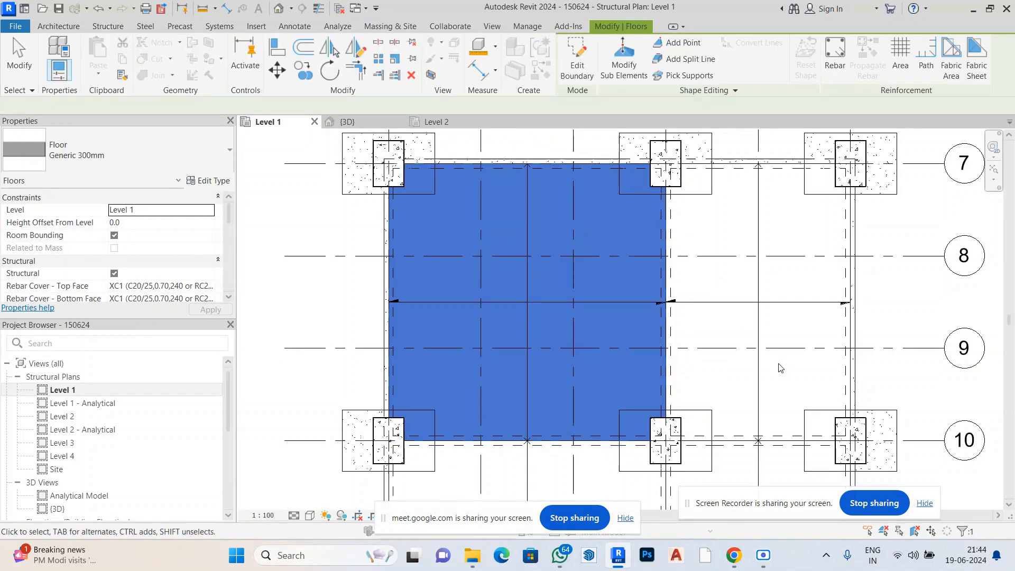
click(893, 292)
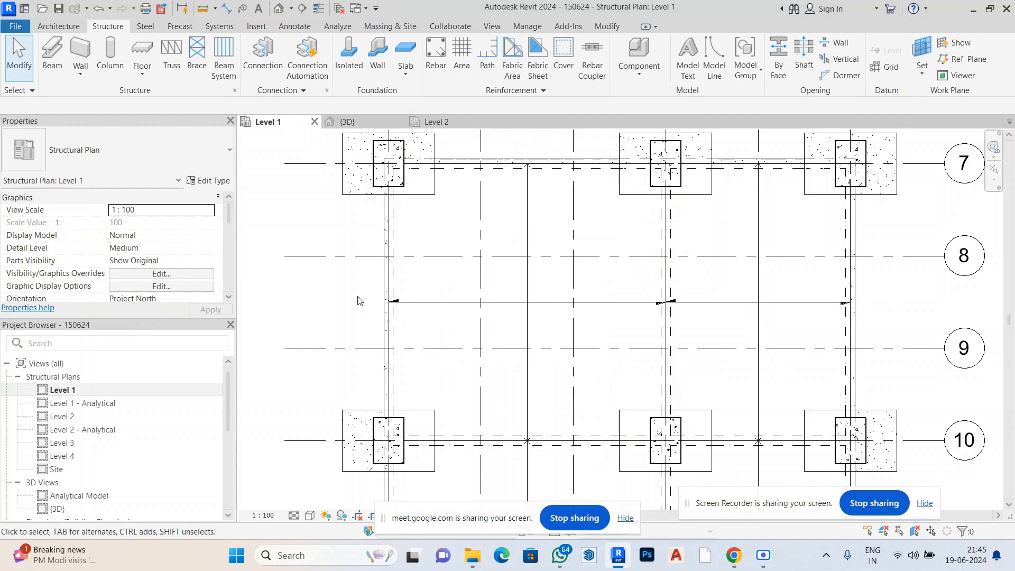
Examine the Level 1 slabs between the beams from the front-right corner in the default 3D view.
click(370, 122)
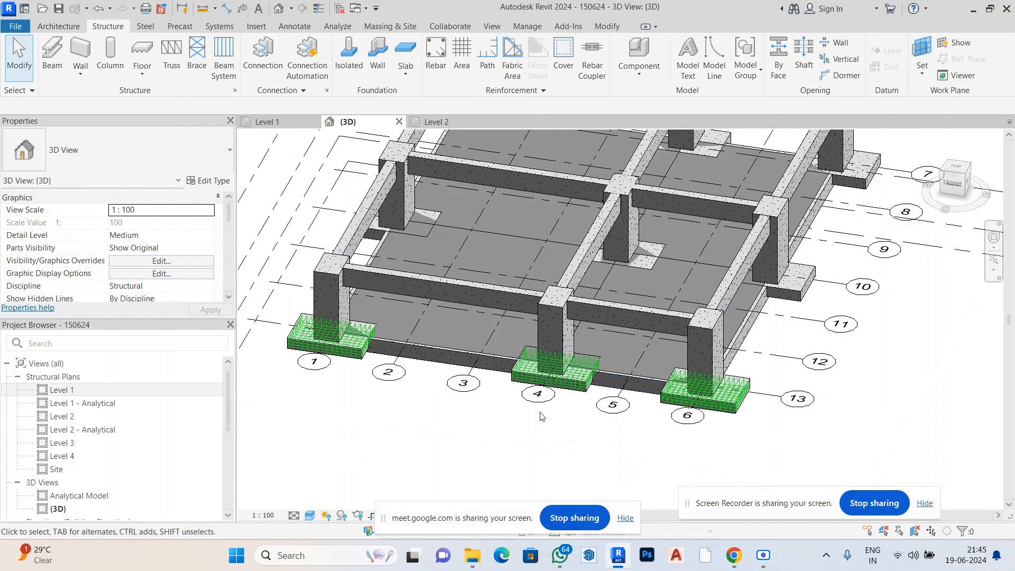
scroll(541, 412, down, 3)
drag(951, 183, 907, 180)
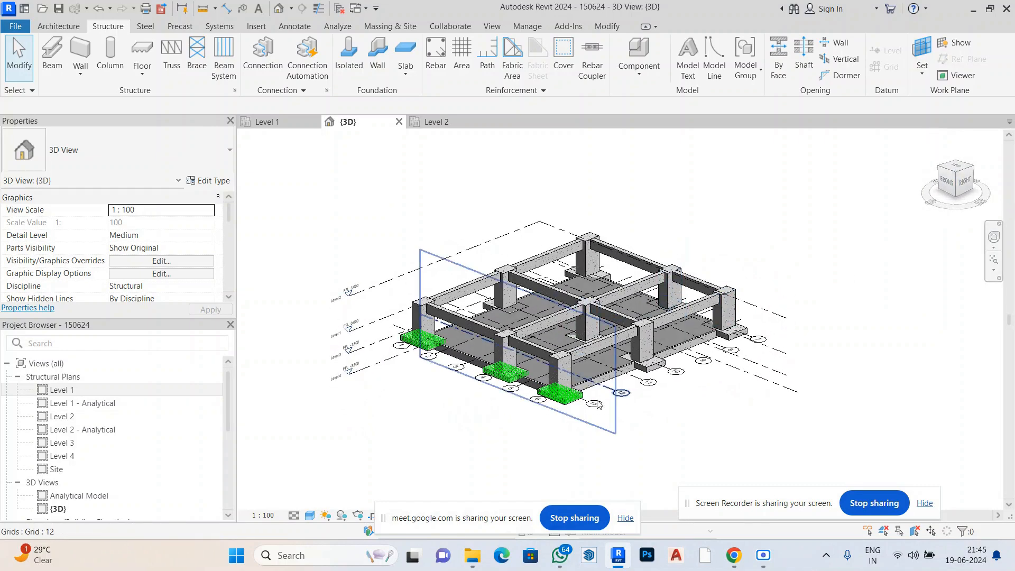
scroll(675, 406, up, 1)
scroll(675, 406, up, 6)
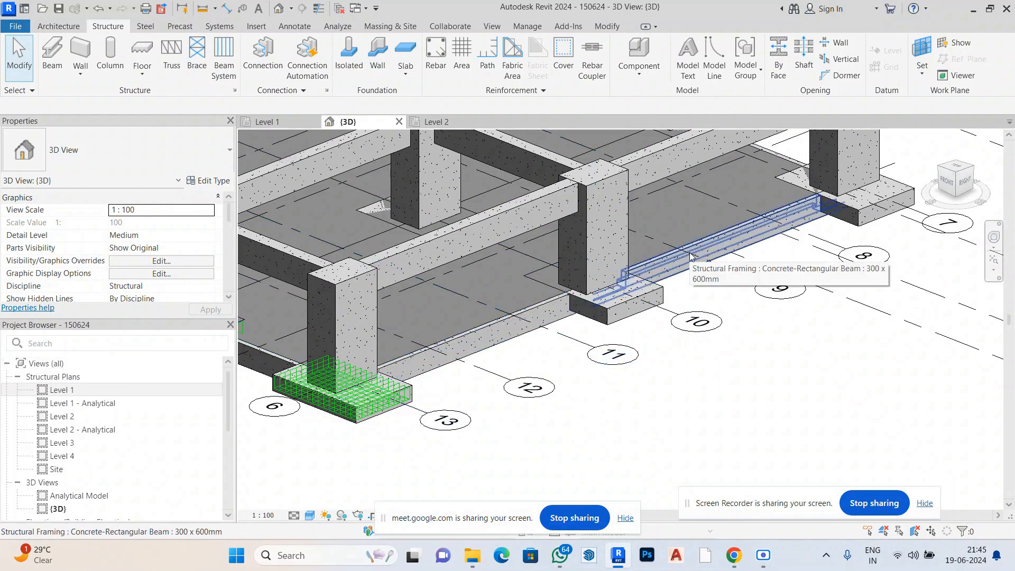
mouse_move(559, 540)
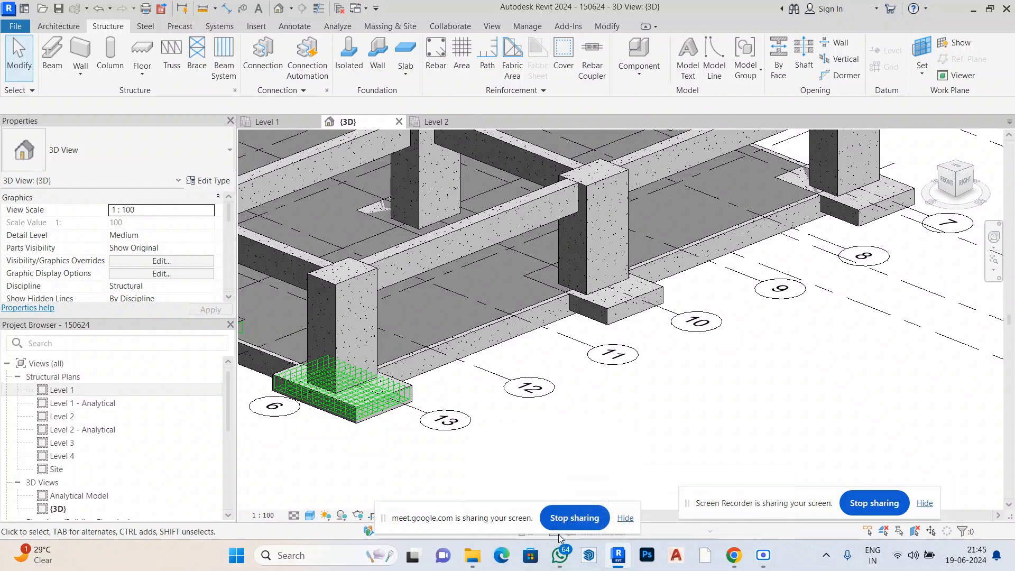
Open the Level 2 structural plan and bring the whole beam and column layout into view.
double_click(74, 416)
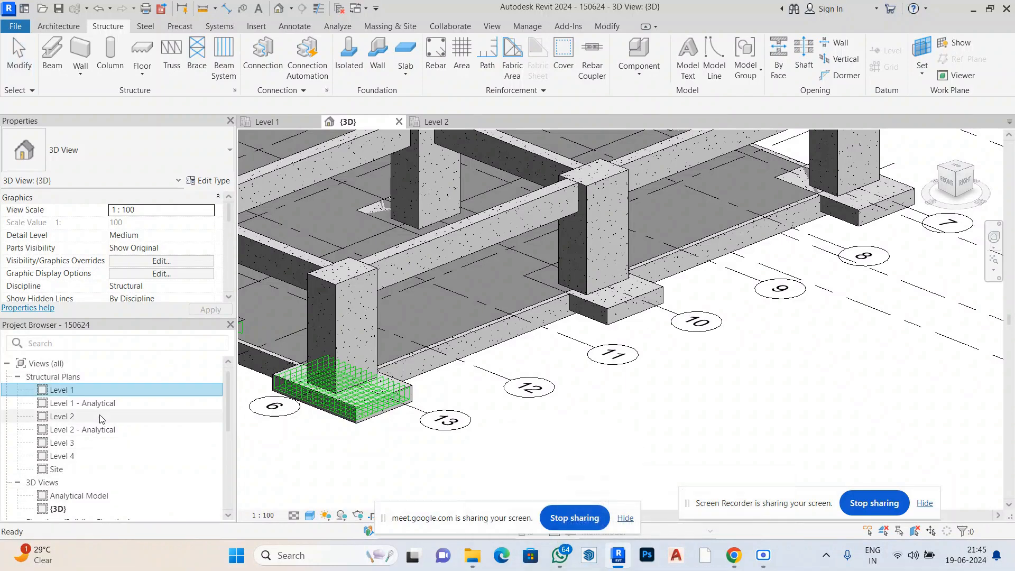
scroll(584, 327, down, 3)
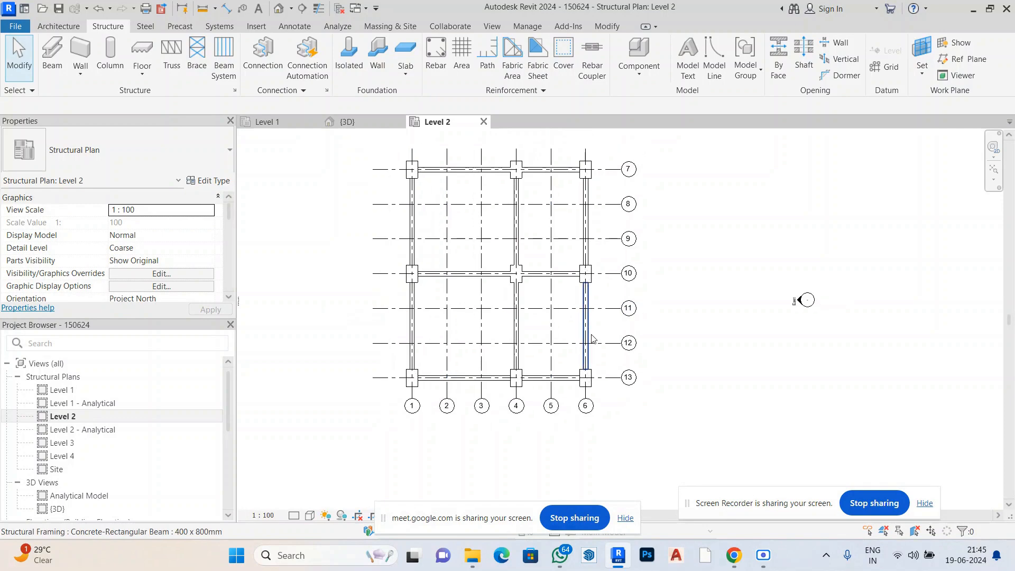
scroll(578, 311, up, 3)
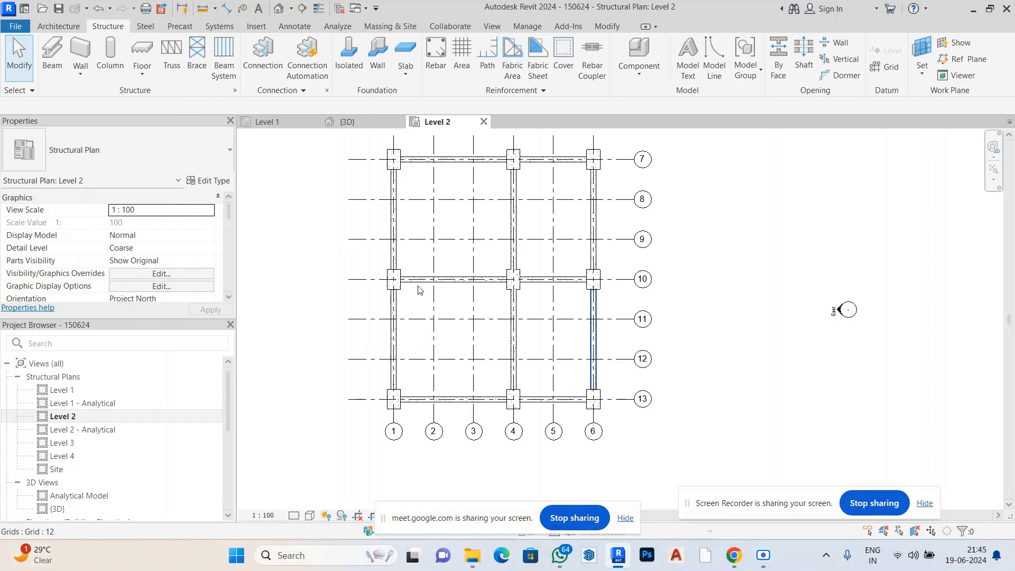
scroll(401, 159, down, 2)
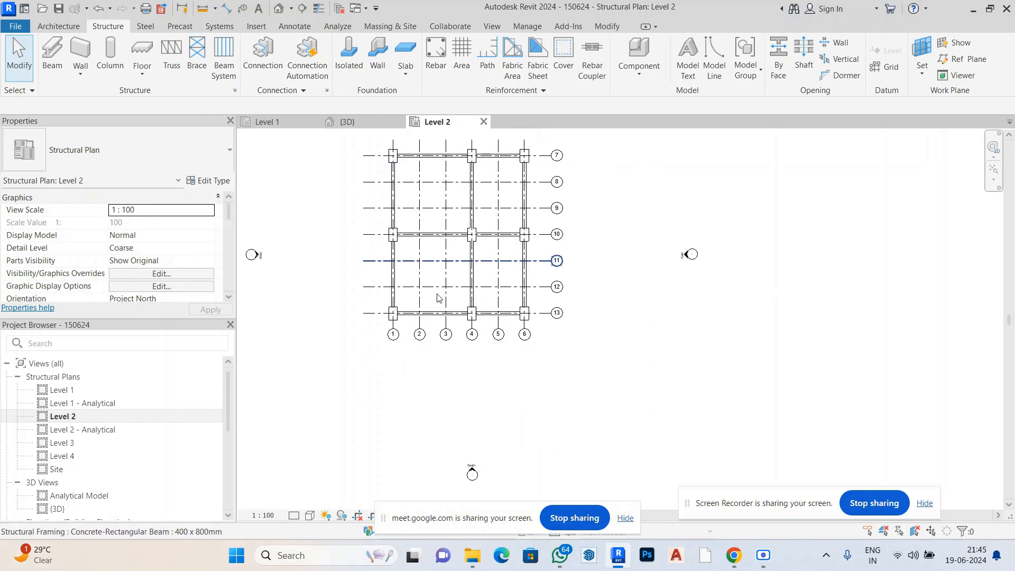
Start a structural foundation slab of type 150mm Foundation Slab on Level 2 with a rectangular boundary.
scroll(437, 294, down, 2)
scroll(414, 199, up, 2)
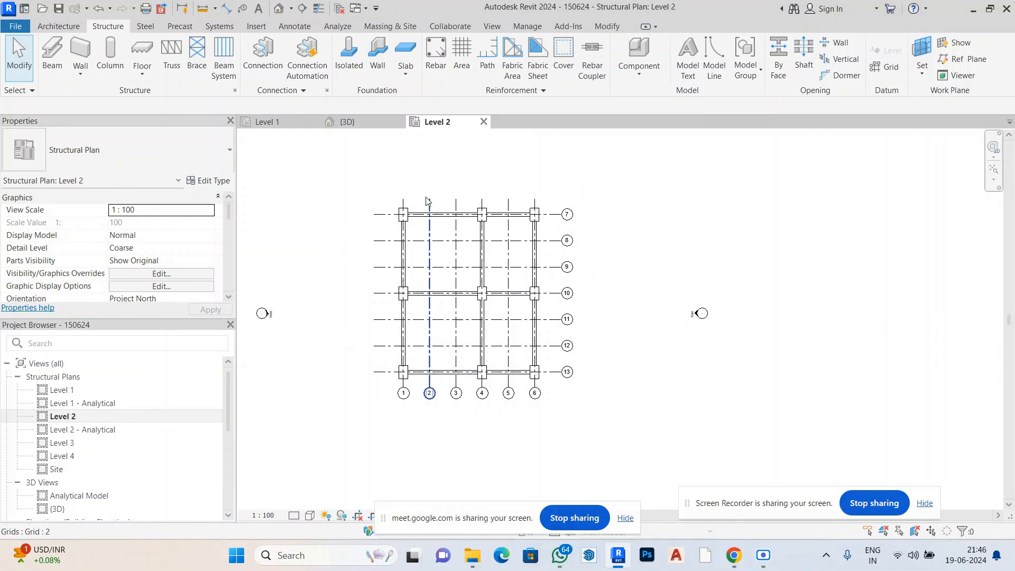
click(404, 52)
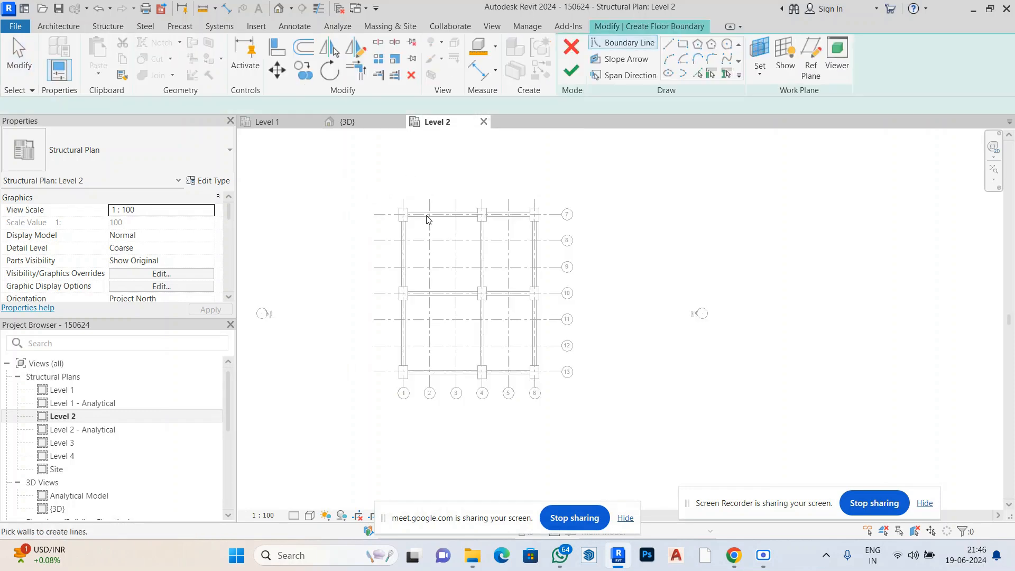
click(681, 46)
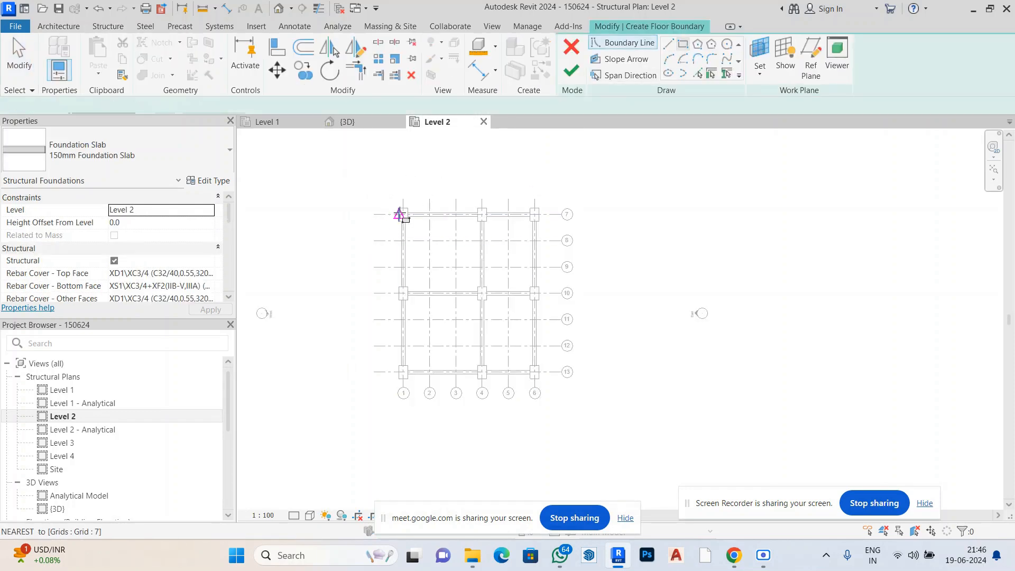
scroll(400, 213, up, 5)
click(398, 210)
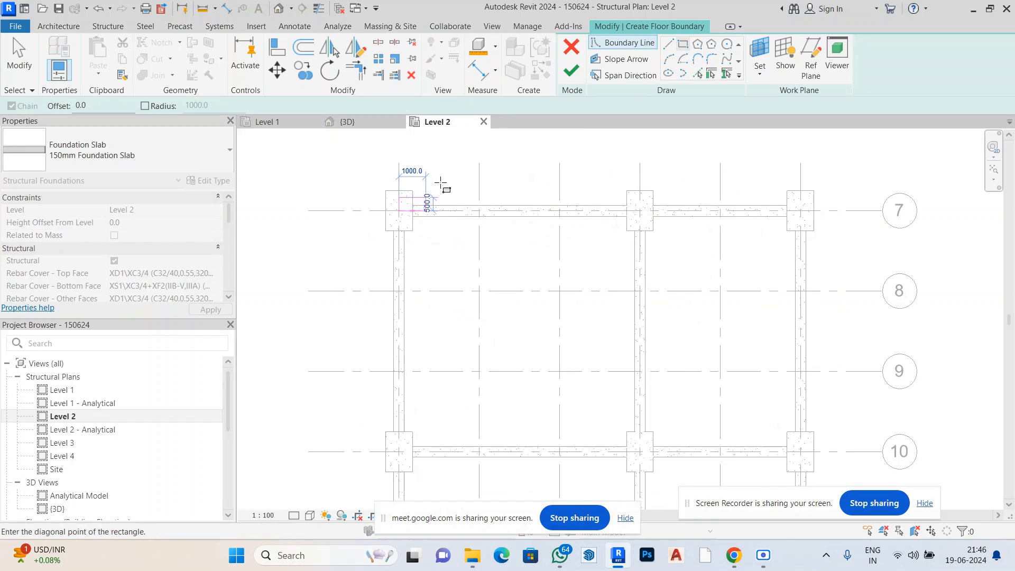
scroll(444, 185, down, 2)
key(Escape)
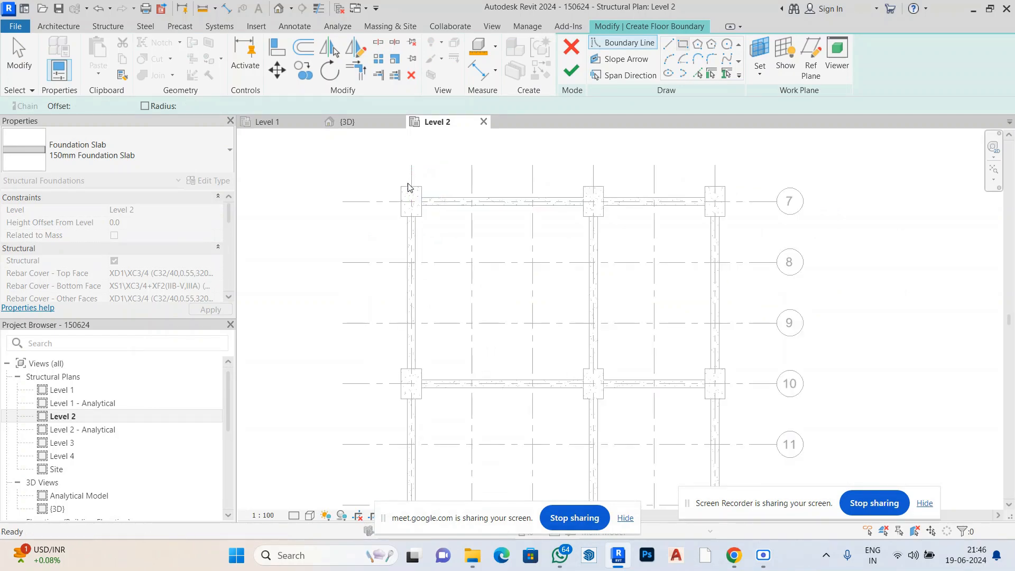
scroll(447, 182, up, 2)
key(Escape)
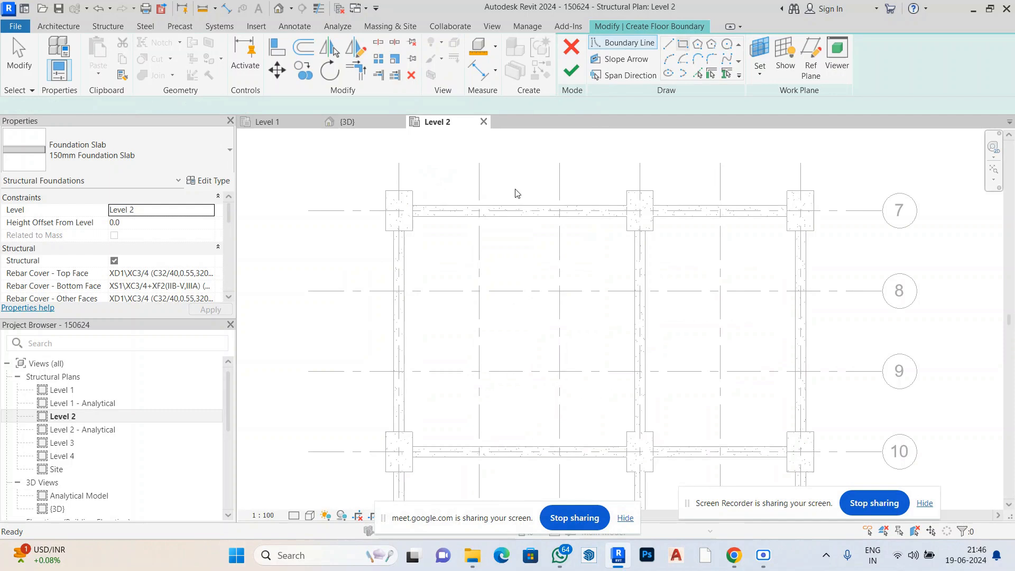
Create the slab with a rectangle from the outer corner of the column at grids 1/7 to the outer corner of the column at 6/13.
click(386, 192)
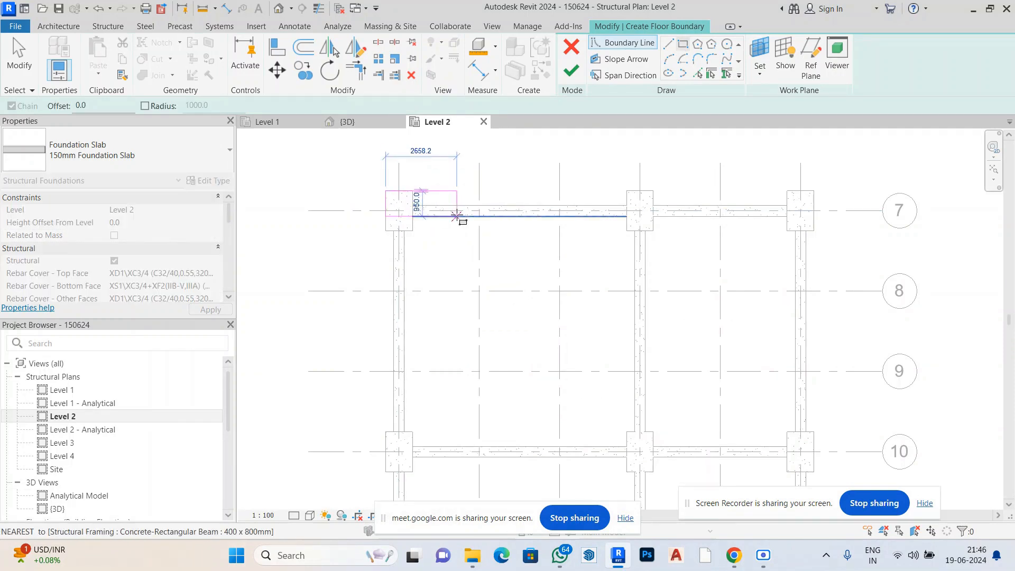
scroll(448, 199, down, 2)
scroll(461, 188, down, 3)
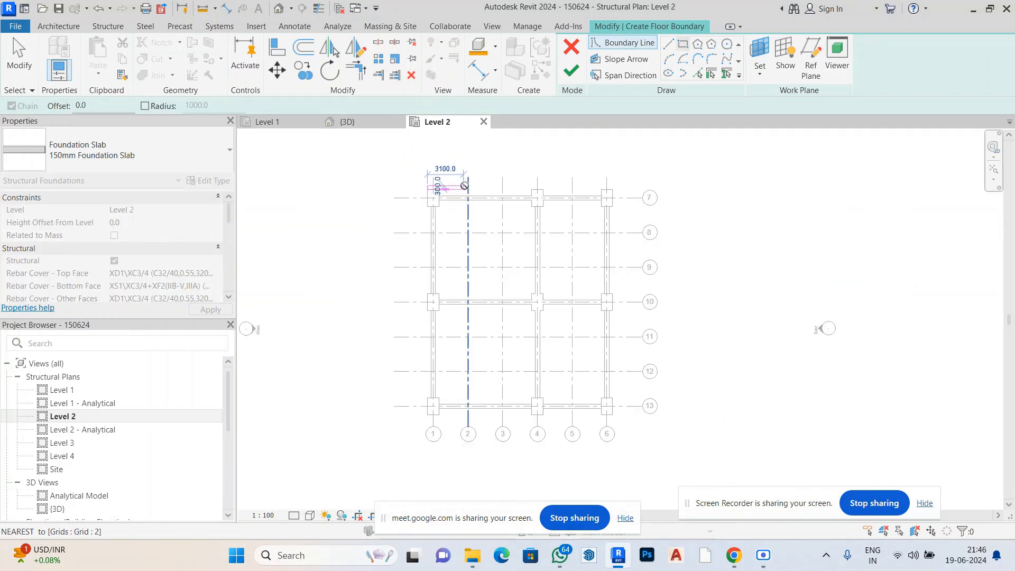
scroll(560, 328, up, 3)
scroll(556, 317, up, 2)
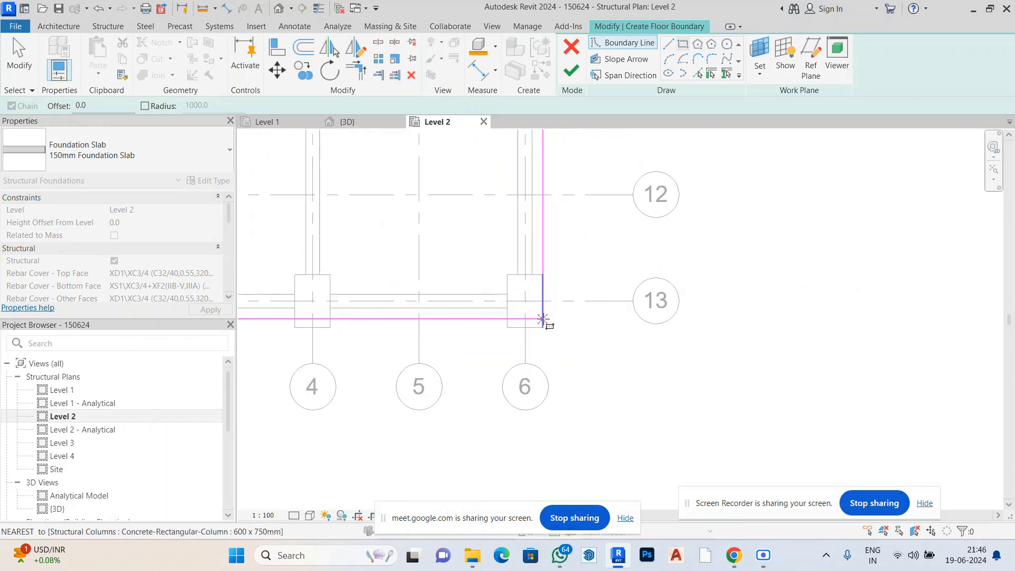
click(543, 327)
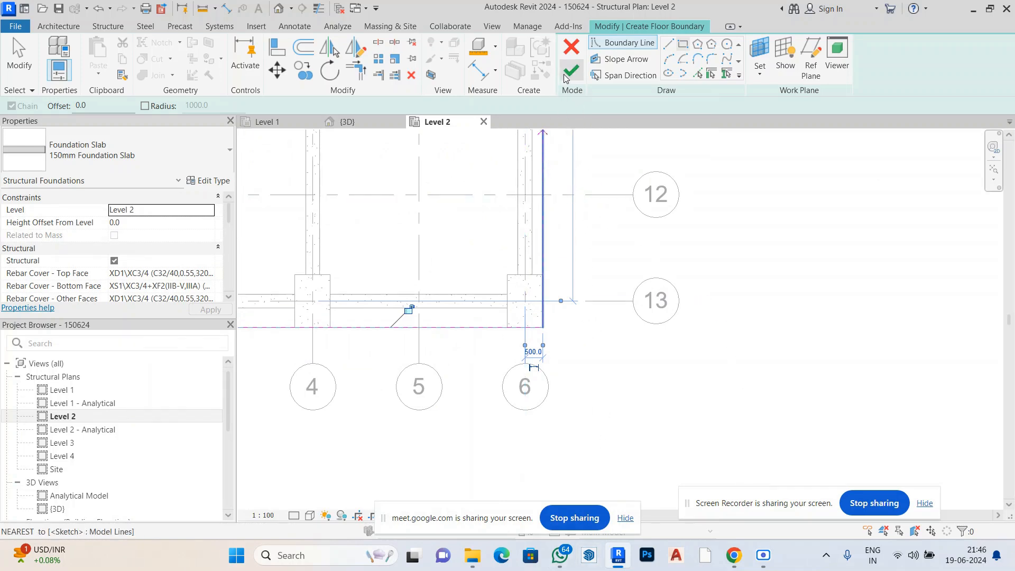
click(570, 72)
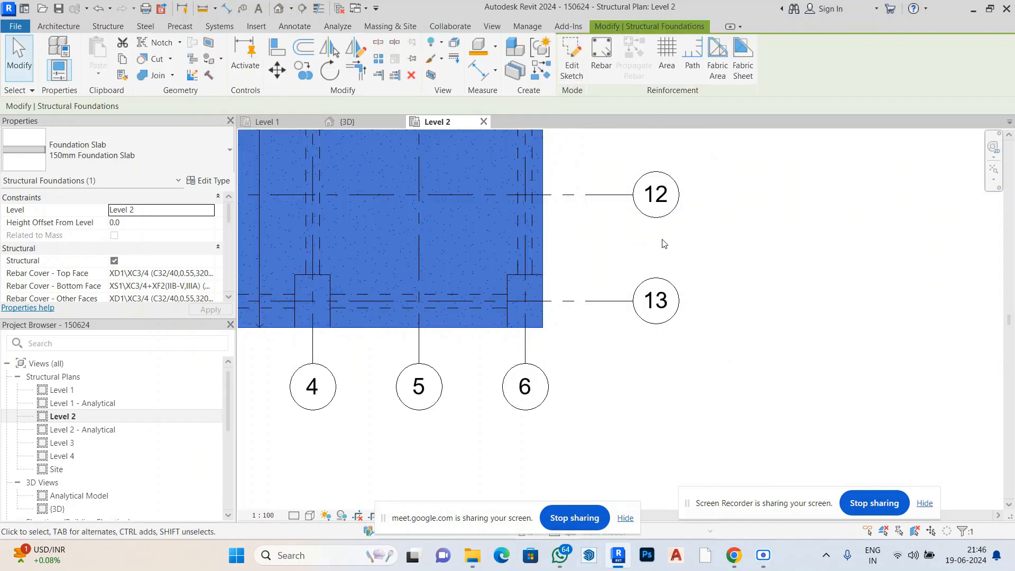
View the whole Level 2 slab in plan and in the default 3D view.
scroll(664, 243, down, 6)
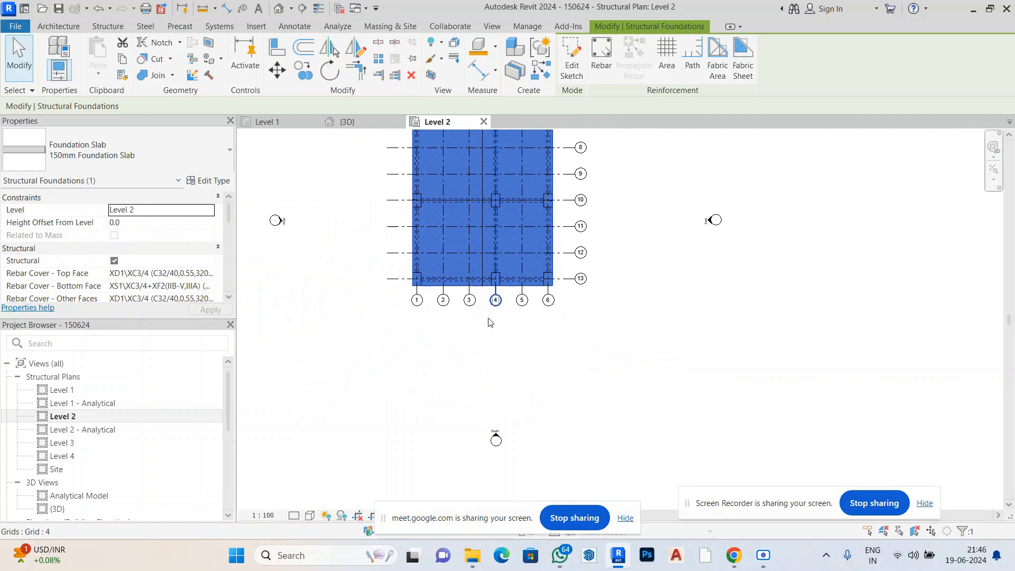
scroll(489, 321, down, 2)
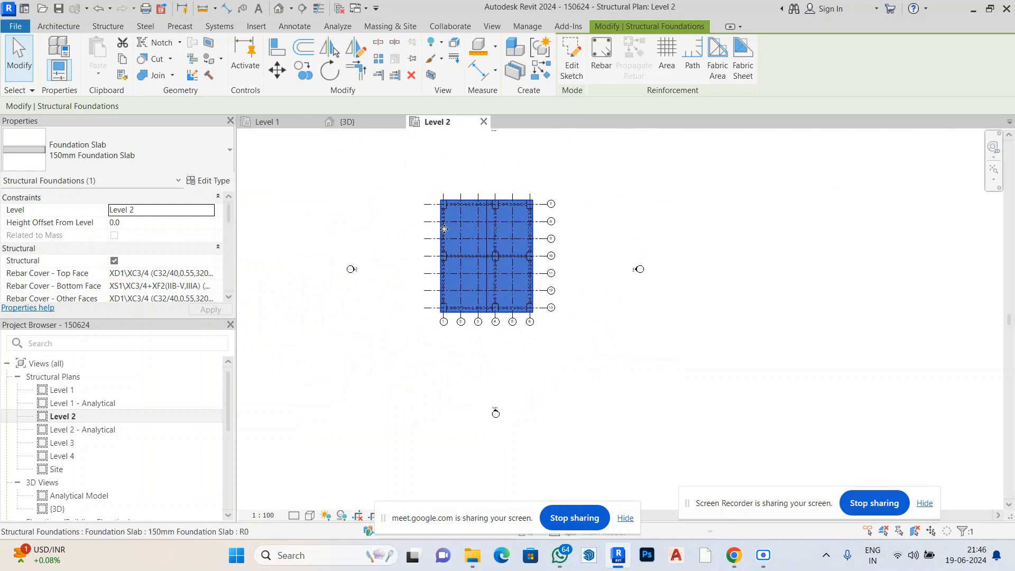
click(276, 10)
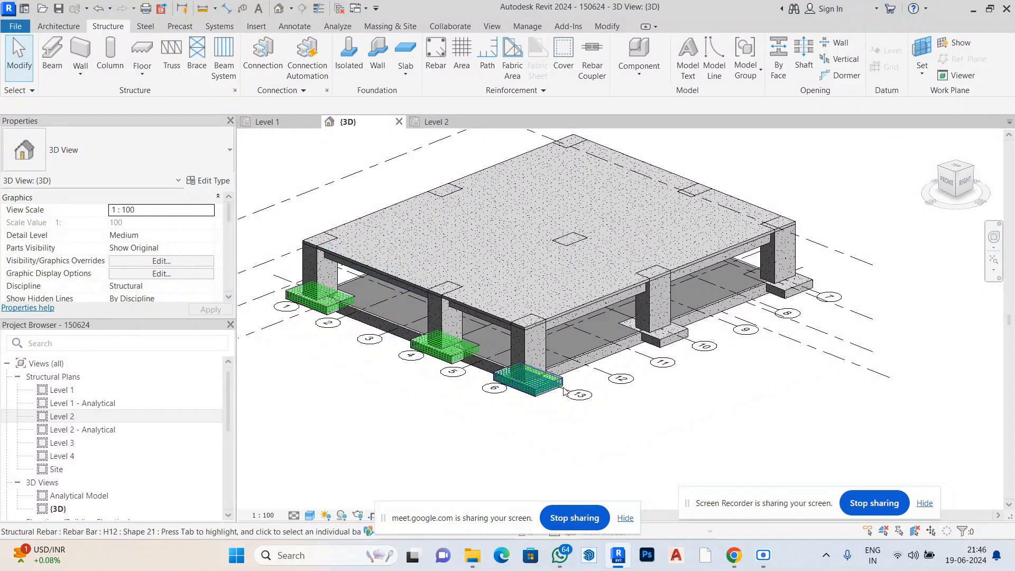
Return to the Level 2 structural plan and start an area reinforcement hosted by the foundation slab.
double_click(76, 418)
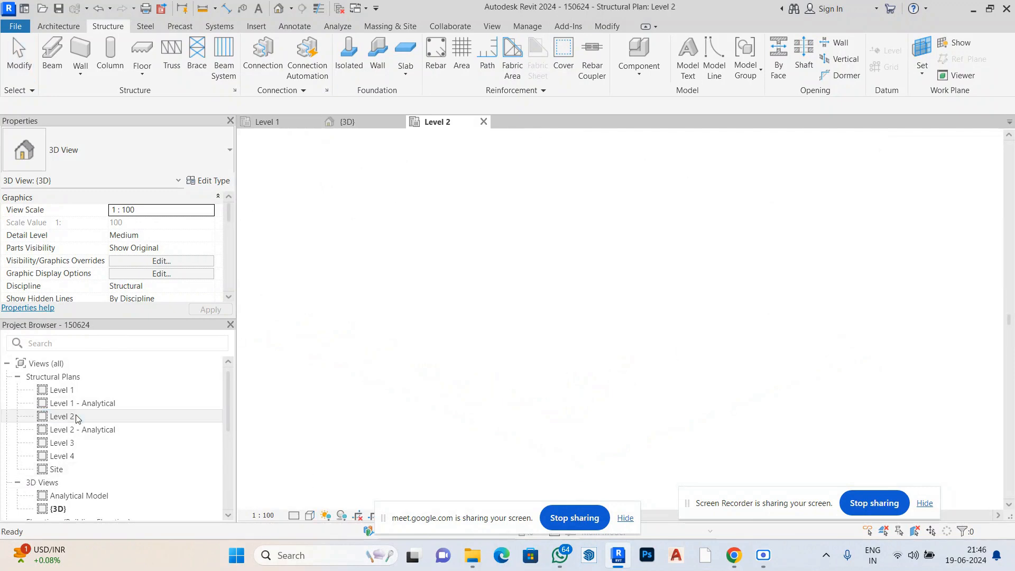
scroll(494, 410, up, 2)
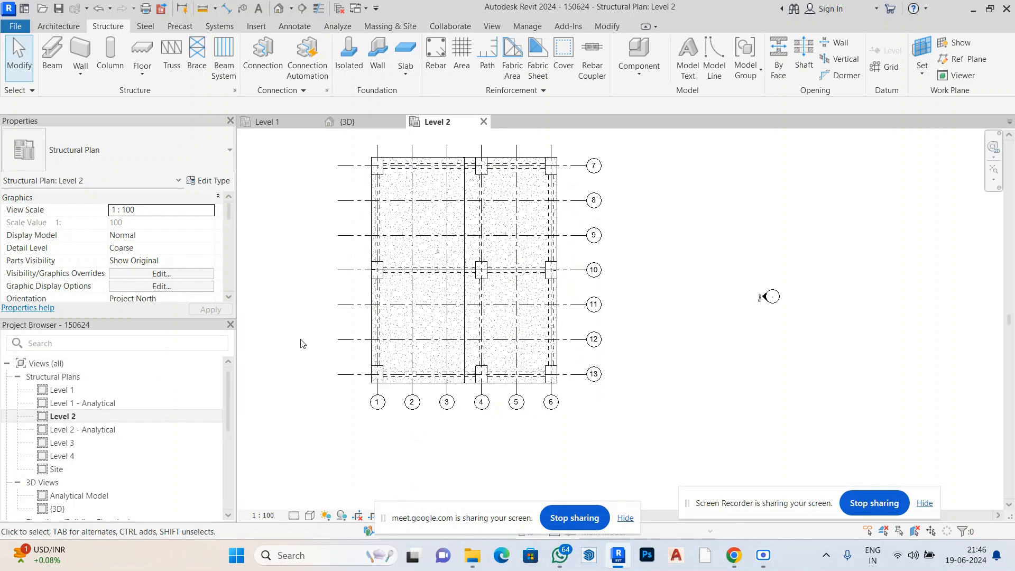
click(457, 55)
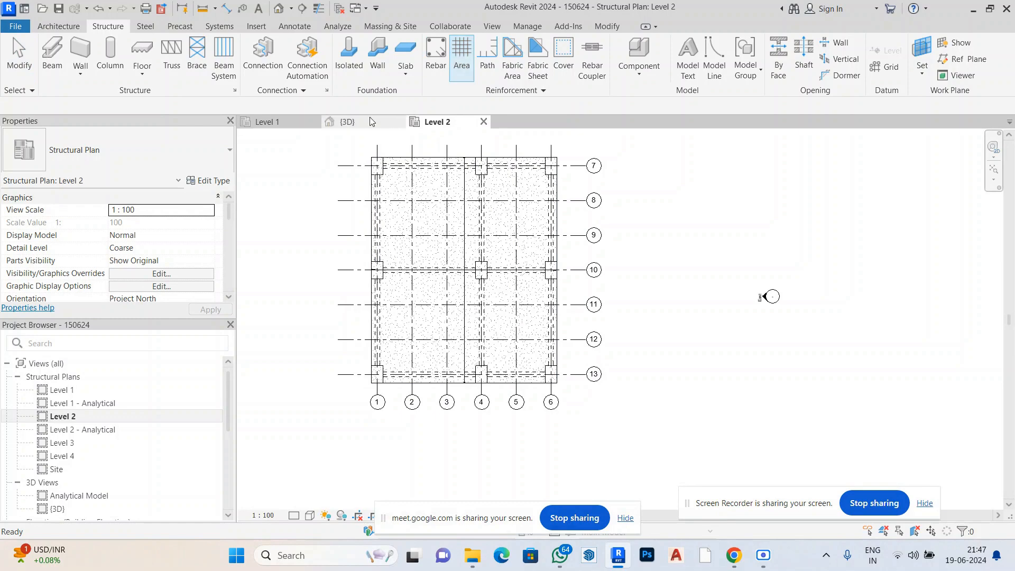
scroll(371, 150, up, 3)
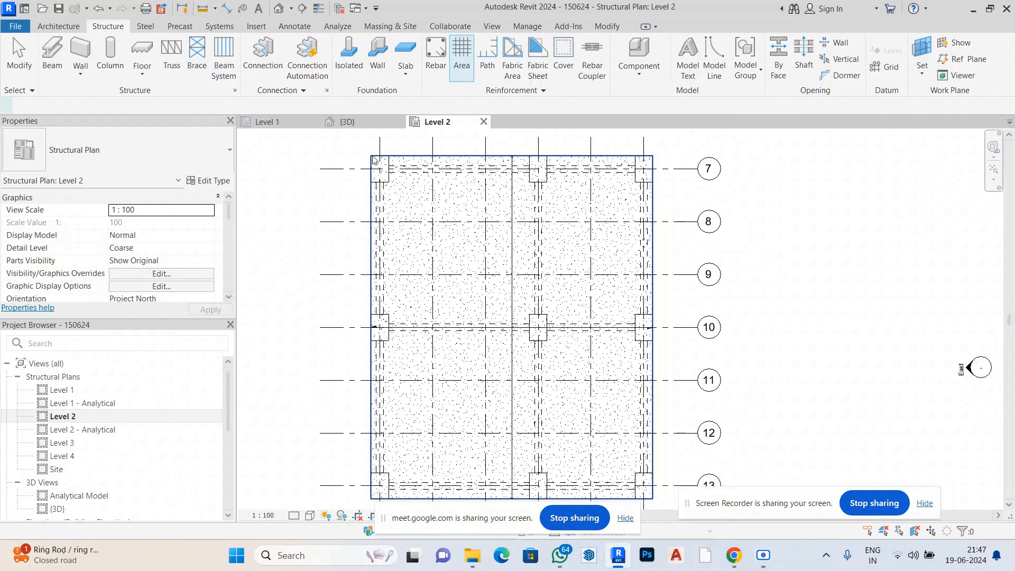
click(370, 156)
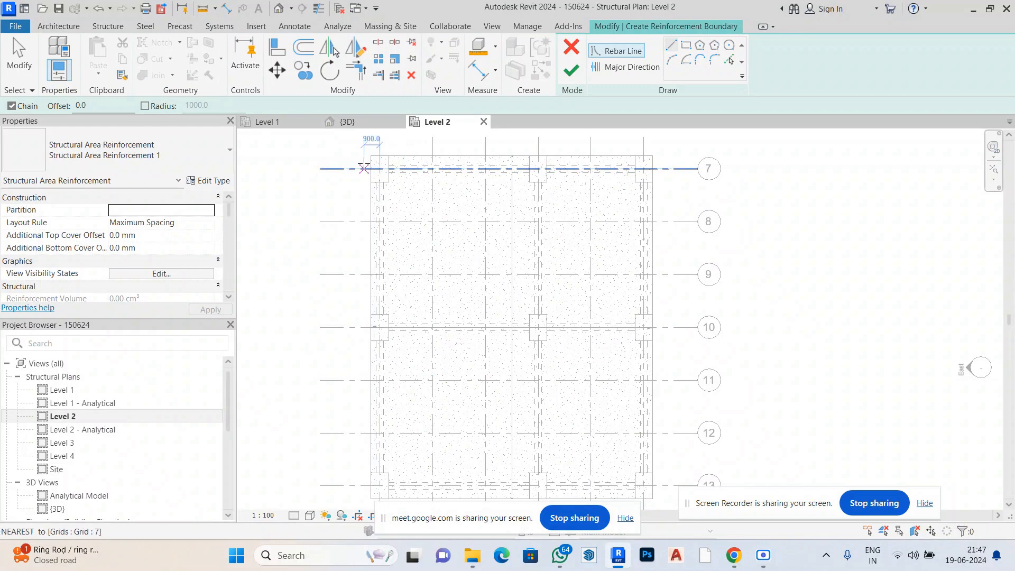
Sketch a rectangular reinforcement boundary along the slab's outer edges, from the corner at grids 1/7 to the corner at 6/13.
scroll(371, 156, down, 2)
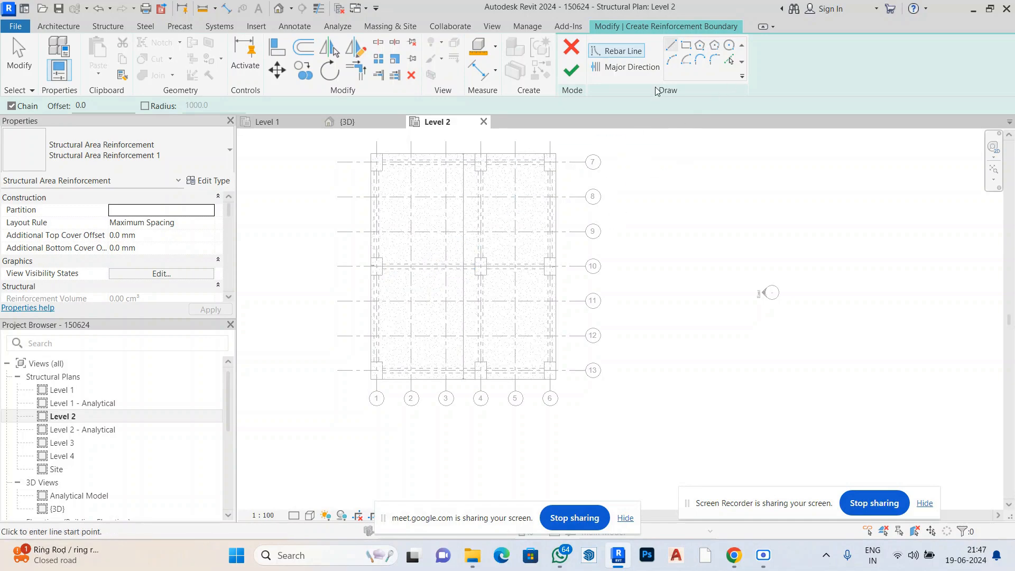
click(685, 48)
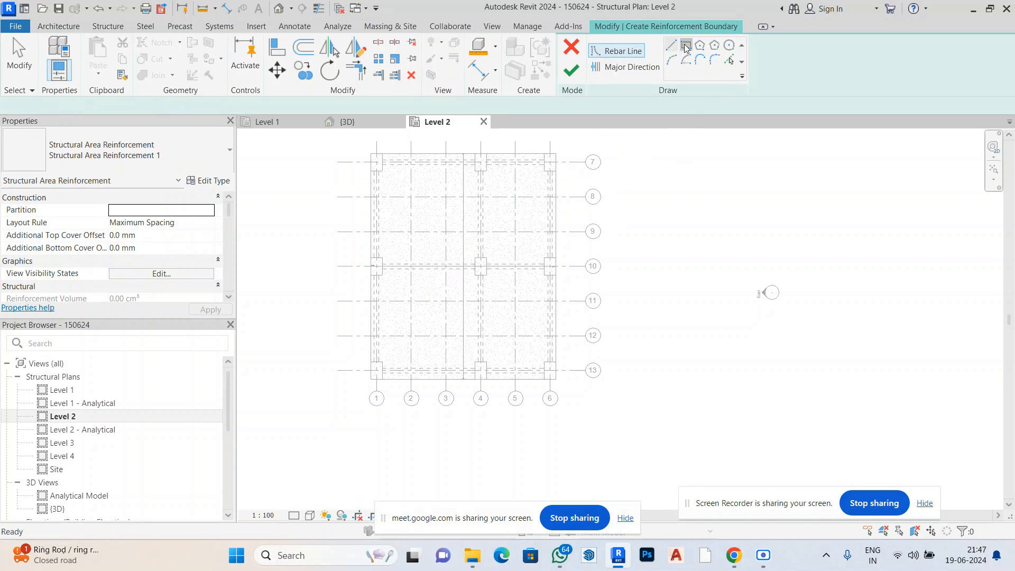
click(371, 154)
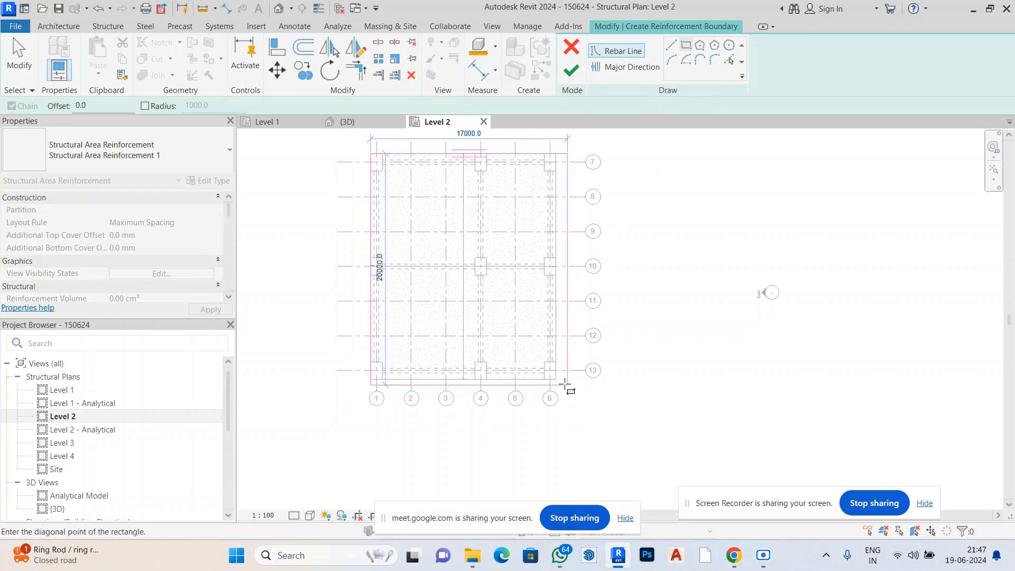
click(556, 378)
click(556, 379)
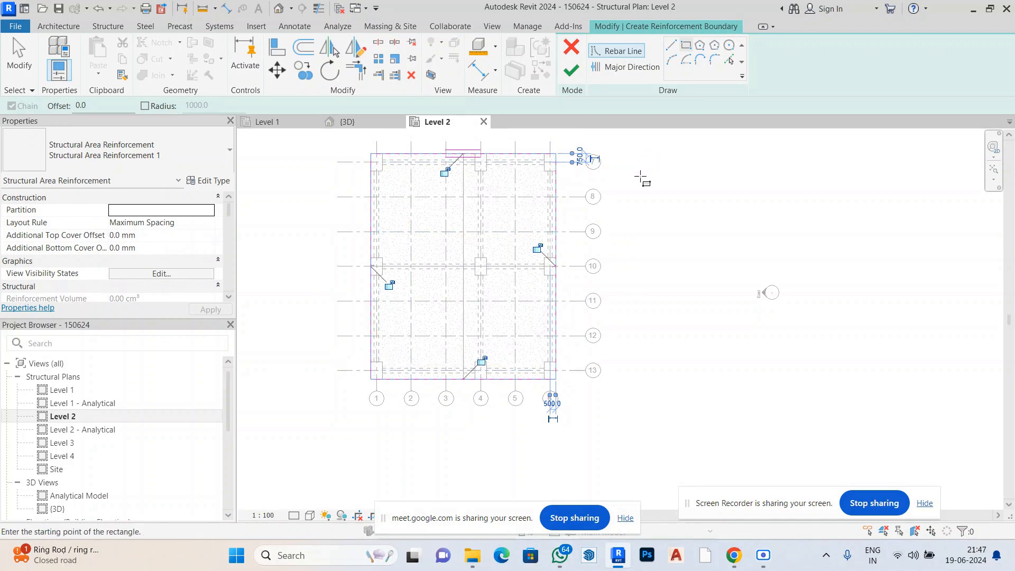
Set the major direction parallel to the slab edge along grid 6 and finish the area reinforcement.
click(627, 66)
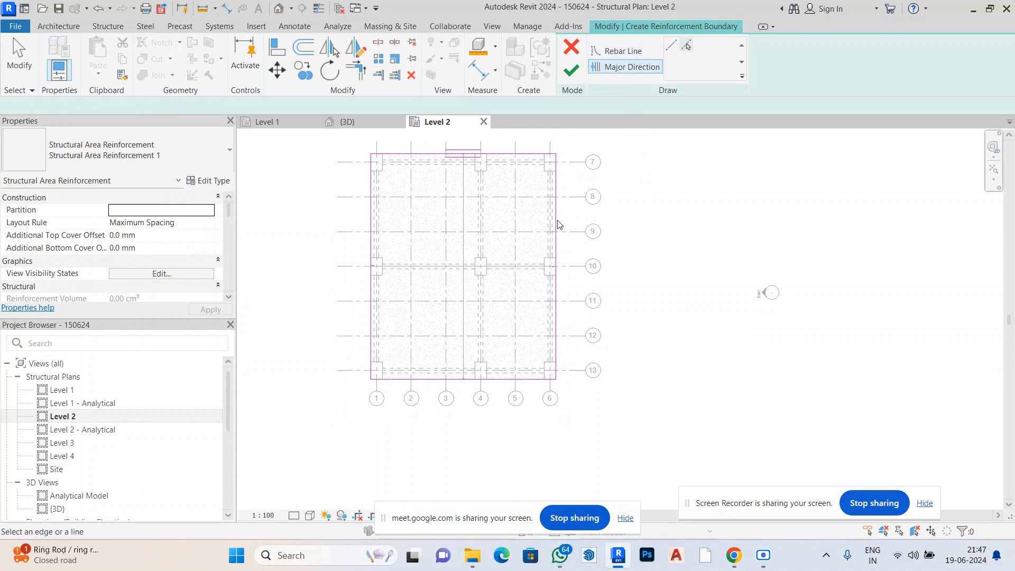
click(560, 261)
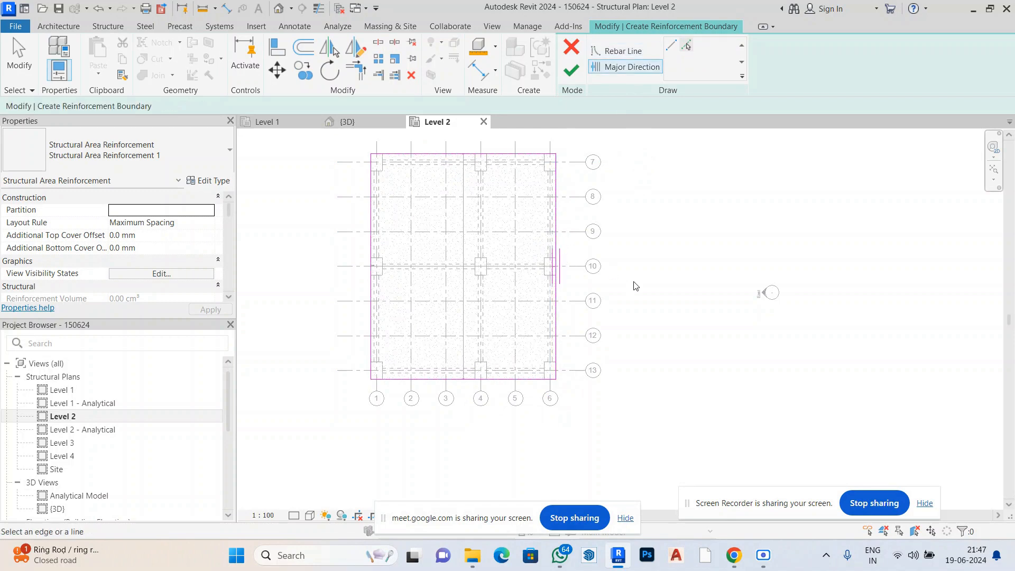
click(572, 80)
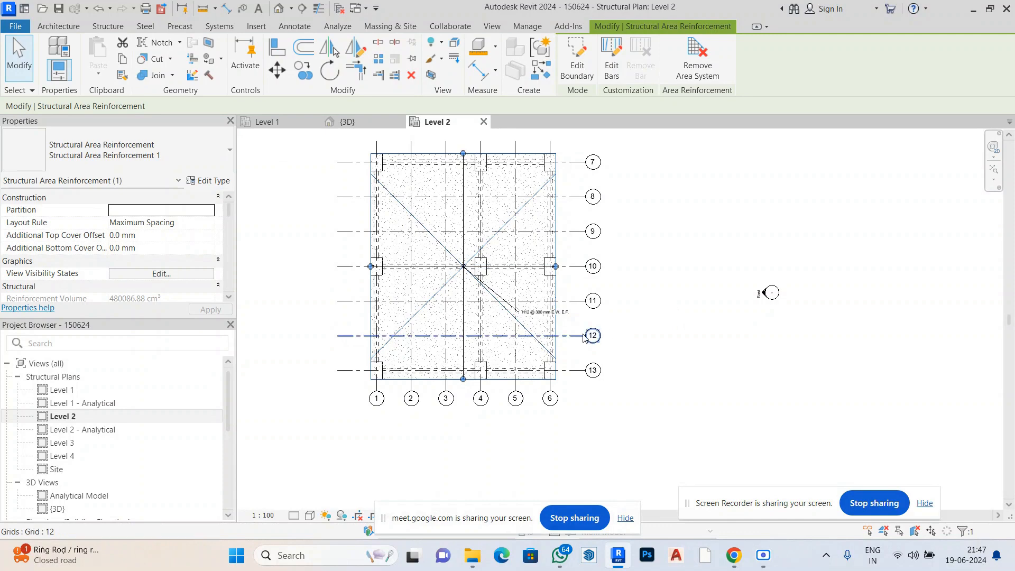
Examine the area reinforcement tag and the bar layout across the Level 2 slab.
scroll(537, 320, up, 8)
scroll(510, 295, up, 4)
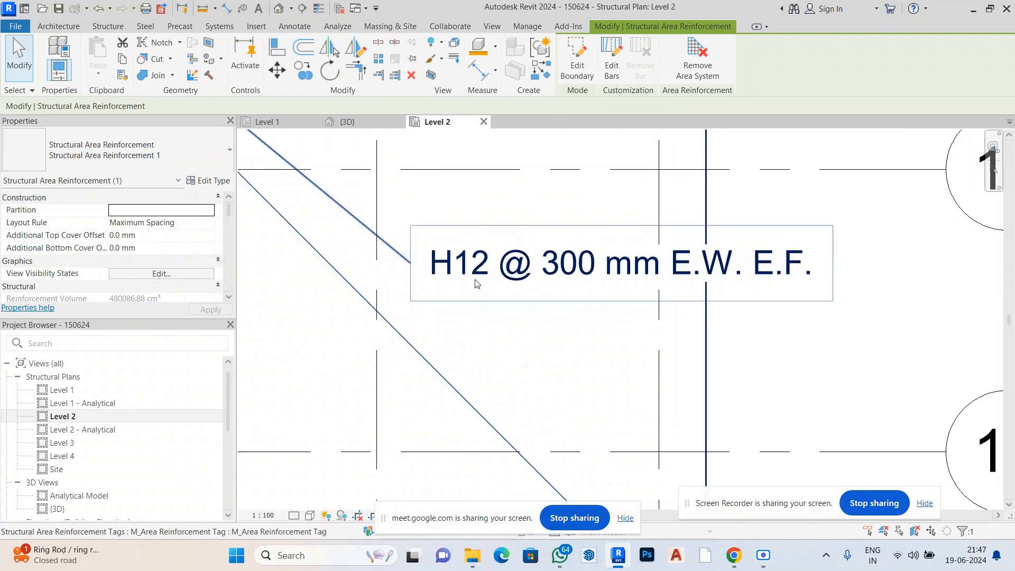
scroll(671, 276, down, 3)
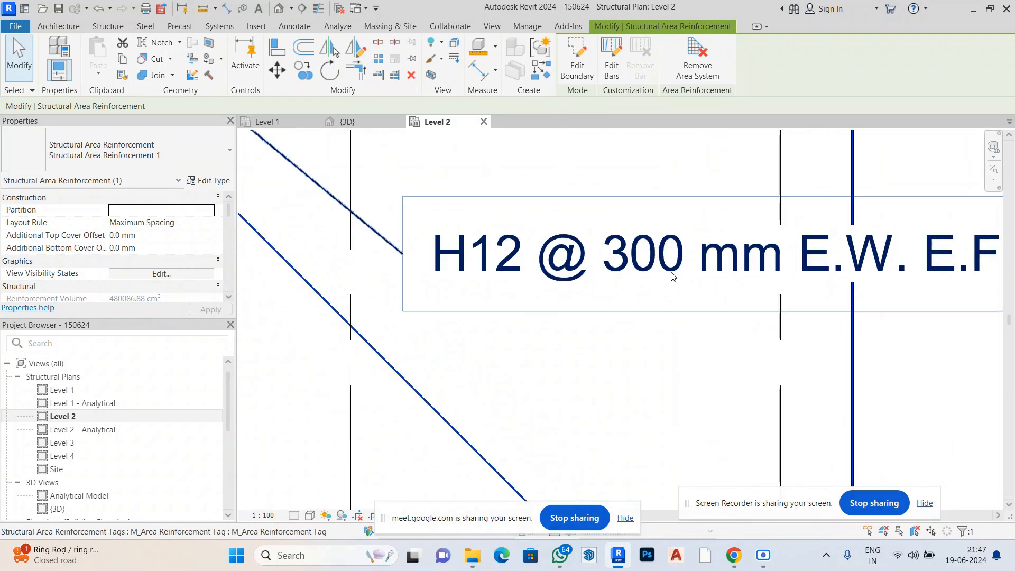
scroll(618, 283, down, 8)
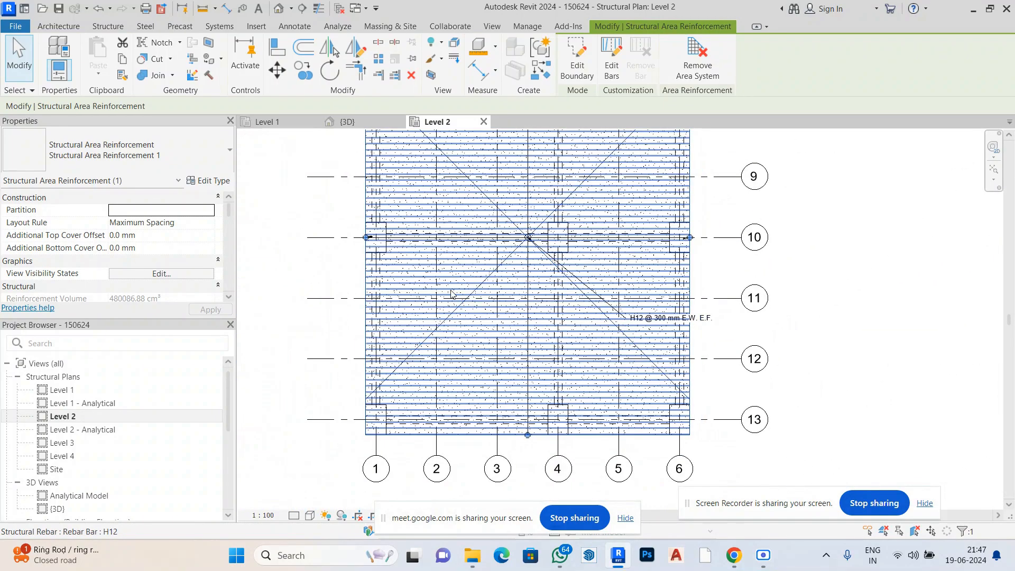
scroll(529, 235, up, 3)
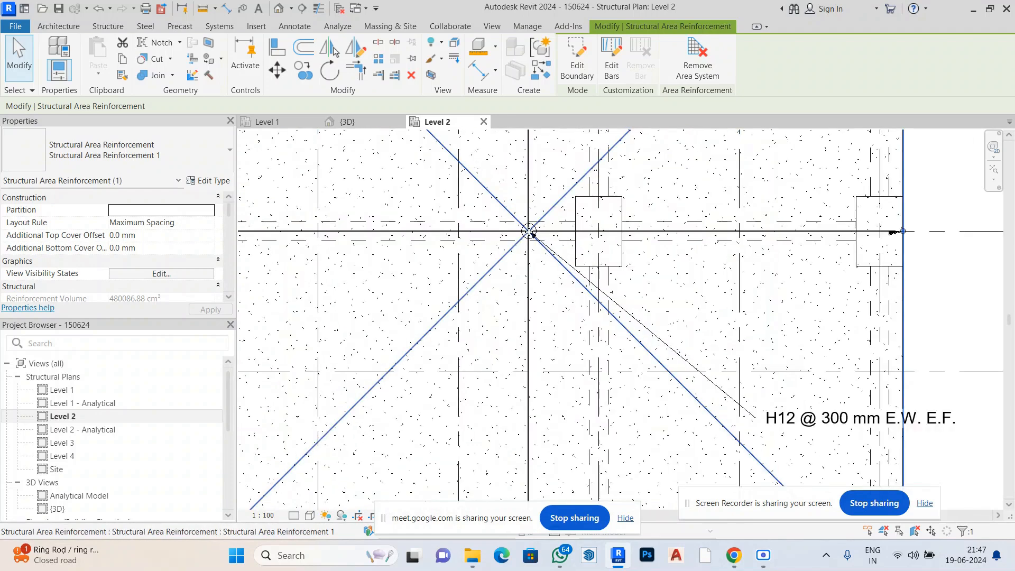
Set the area reinforcement to show unobscured in the {3D} view and in the South, East, North and West elevations.
scroll(161, 231, down, 1)
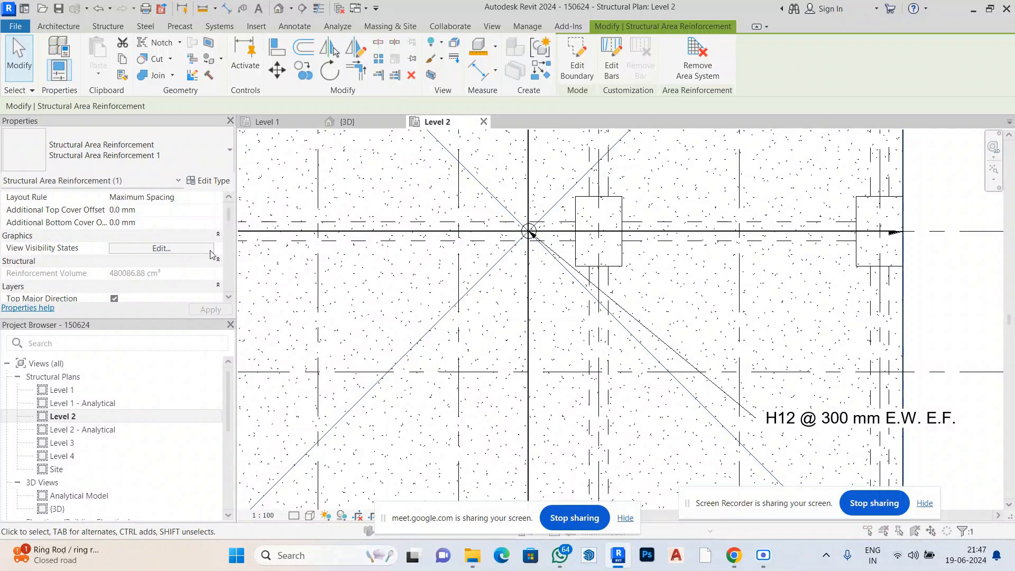
click(161, 248)
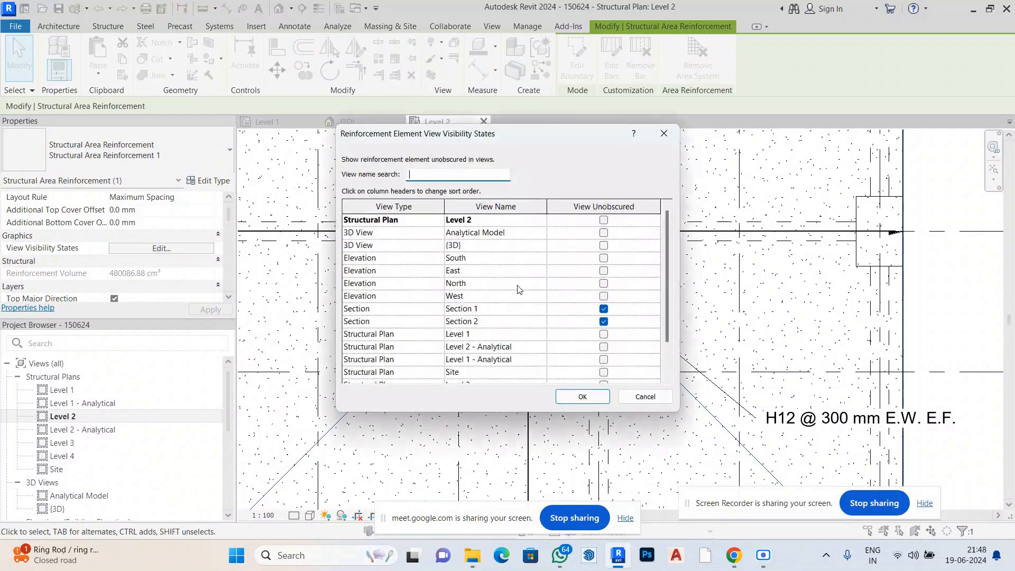
click(604, 234)
click(603, 233)
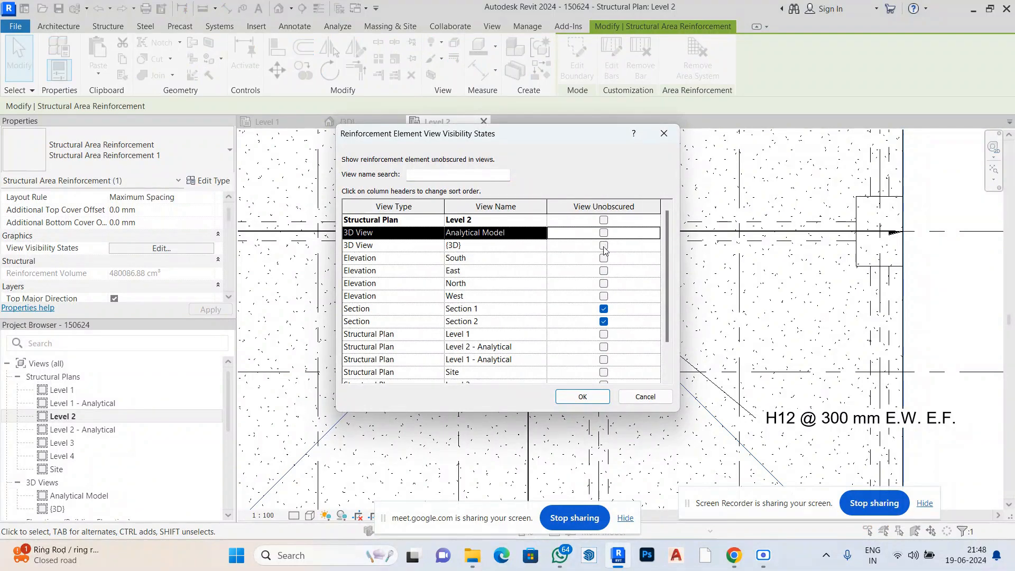
click(604, 245)
click(603, 258)
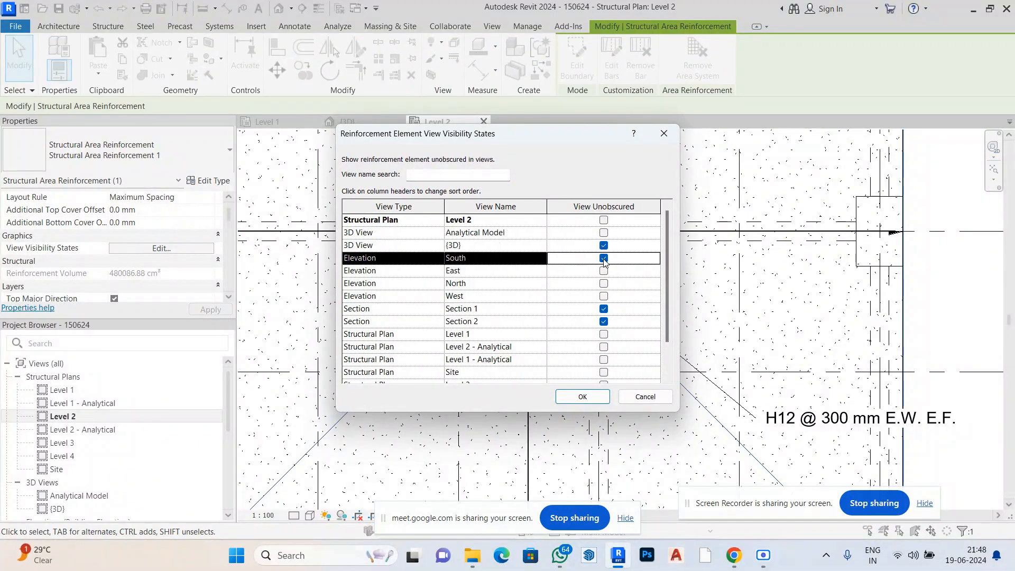
click(604, 271)
click(604, 284)
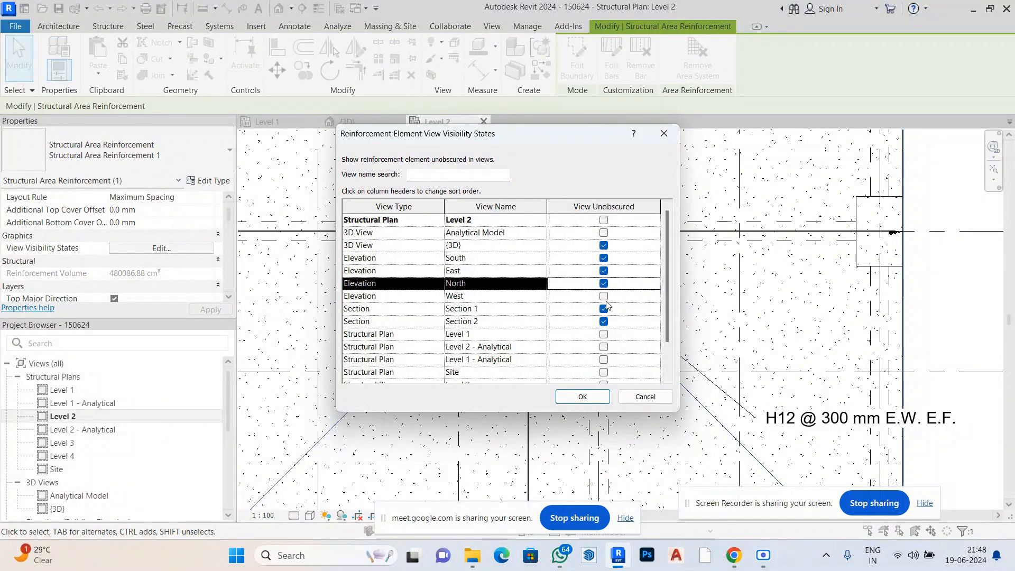
click(604, 296)
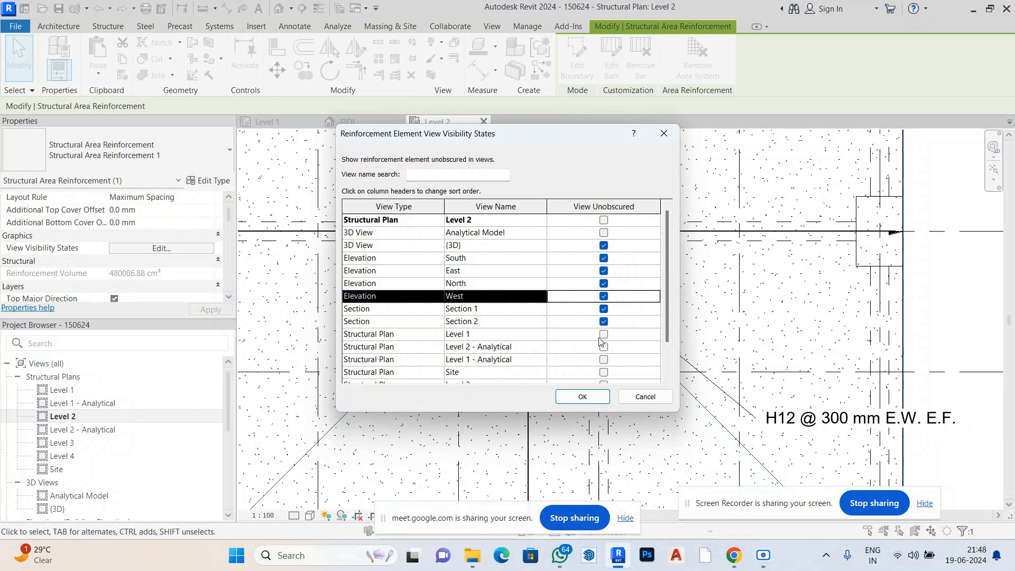
Make the area reinforcement unobscured in the Level 3 and Level 4 structural plans and accept the view visibility states.
scroll(601, 342, down, 1)
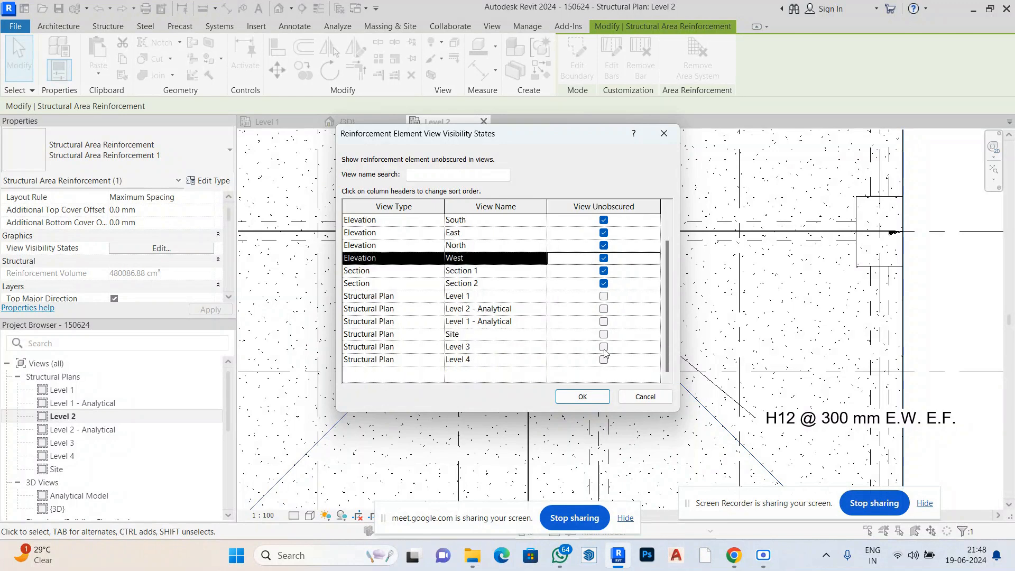
click(603, 346)
click(604, 359)
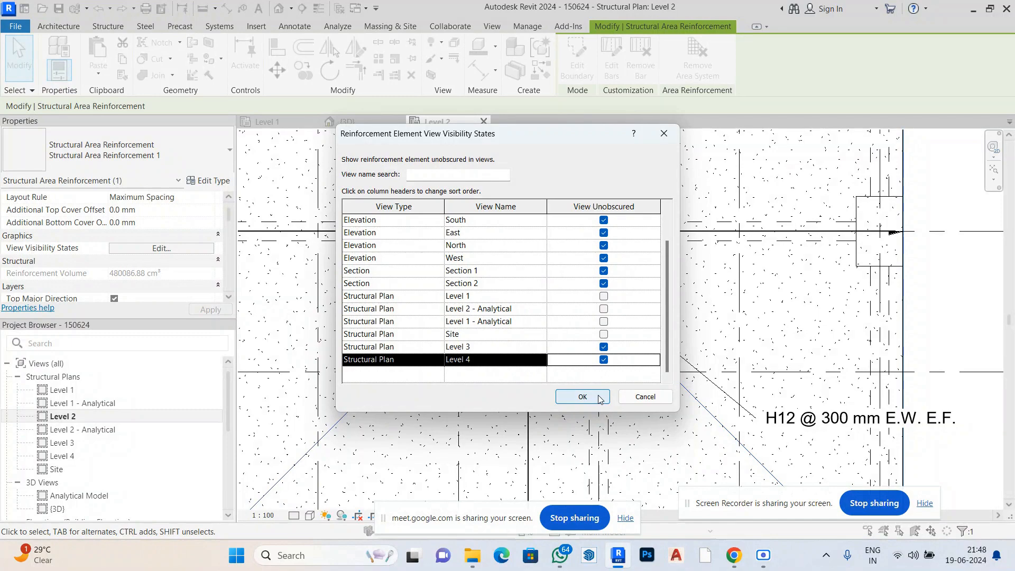
click(582, 397)
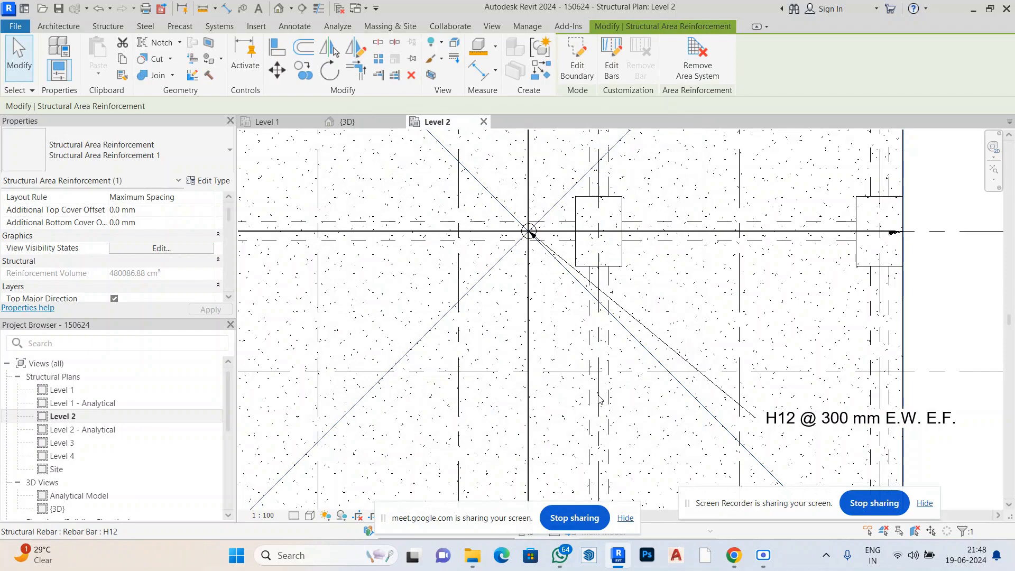
Examine the slab's reinforcement mesh in the 3D view, checking the top and bottom bar layers along the slab edges.
scroll(515, 256, down, 3)
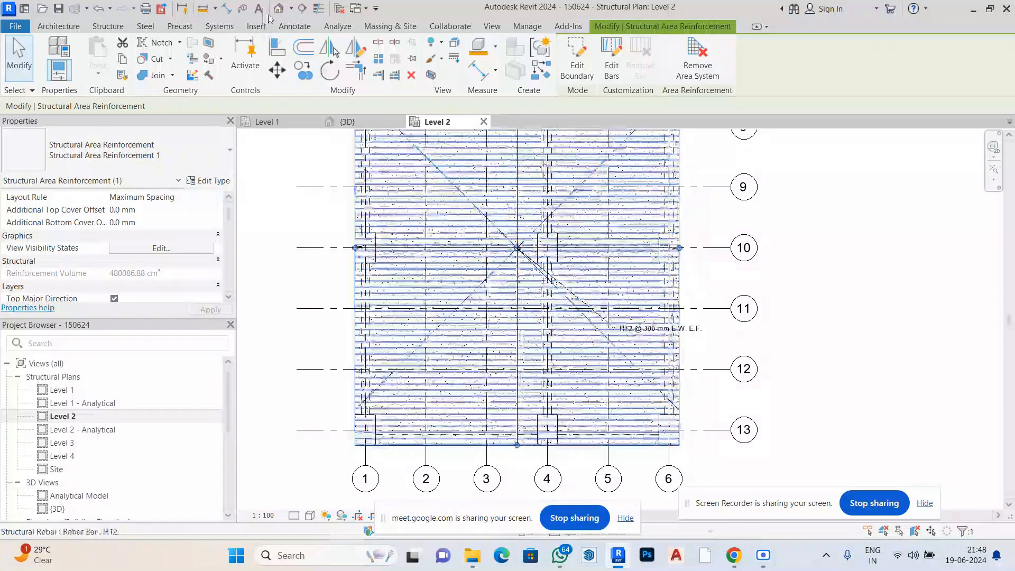
click(343, 122)
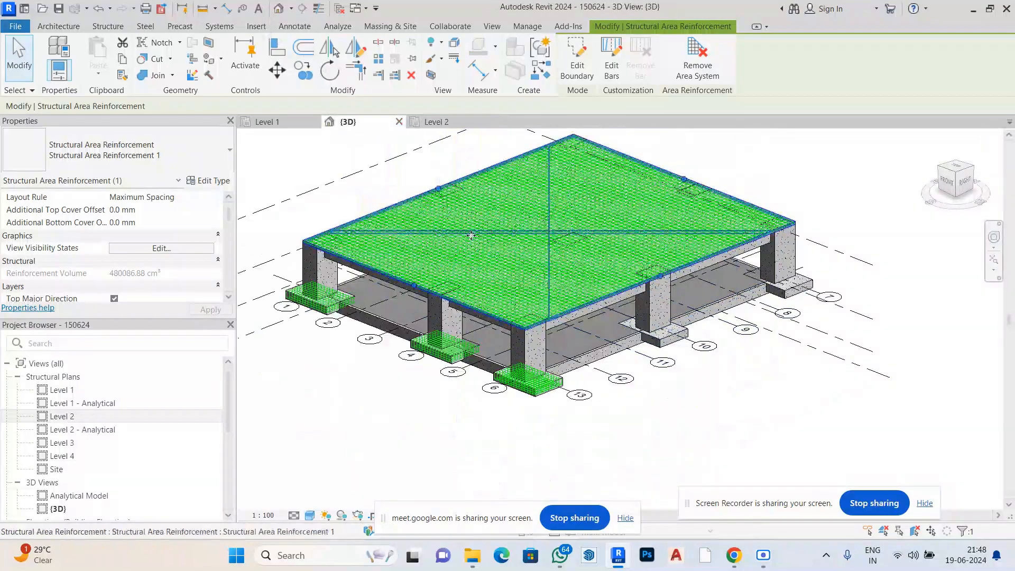
scroll(610, 322, up, 5)
scroll(610, 322, up, 8)
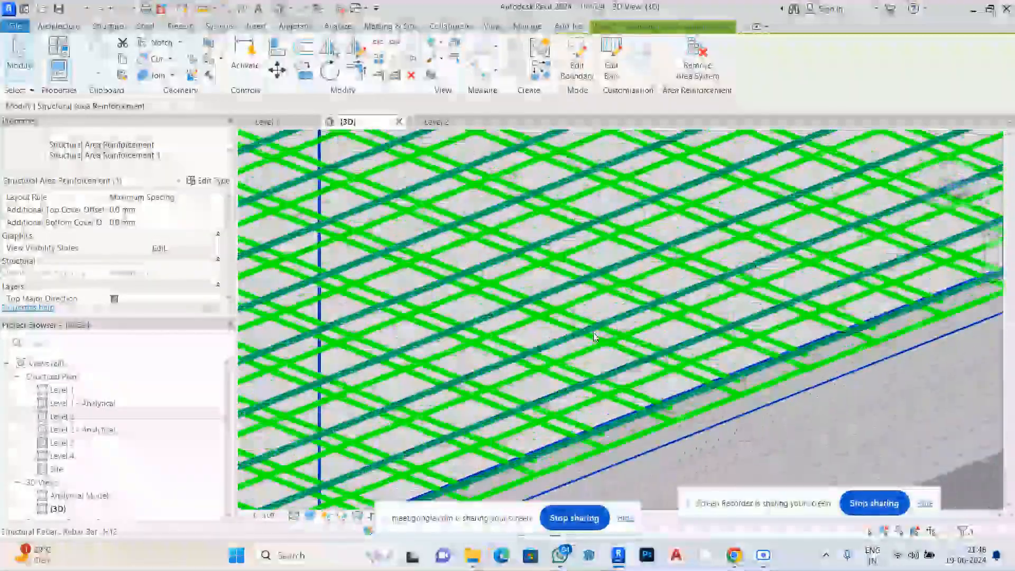
scroll(677, 272, up, 5)
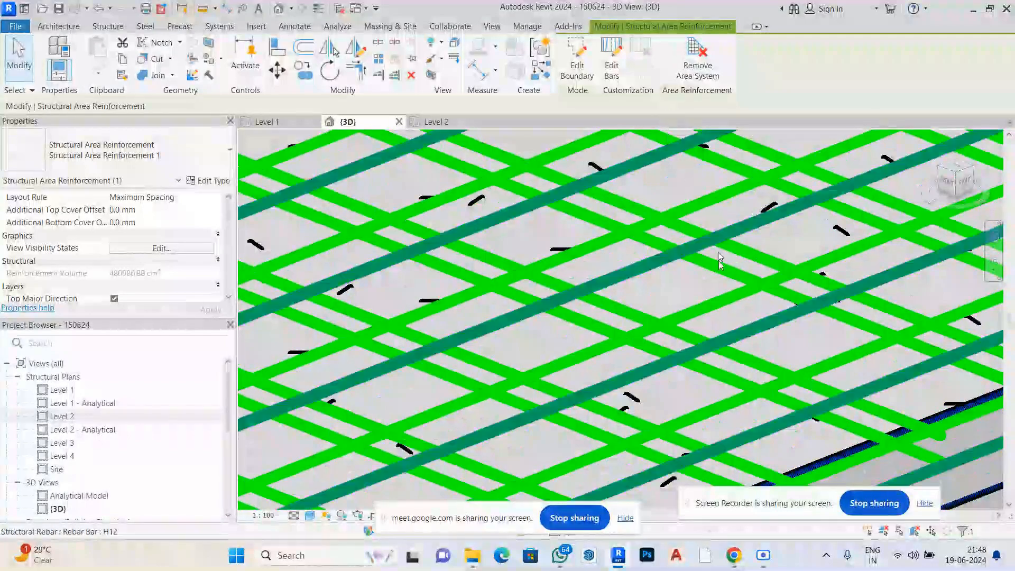
scroll(725, 290, down, 3)
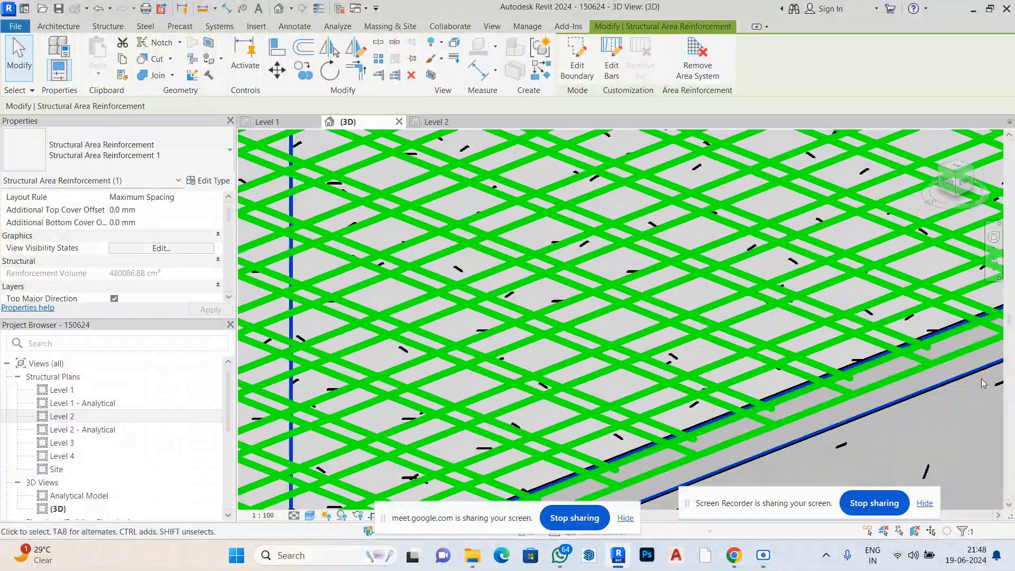
scroll(886, 301, down, 1)
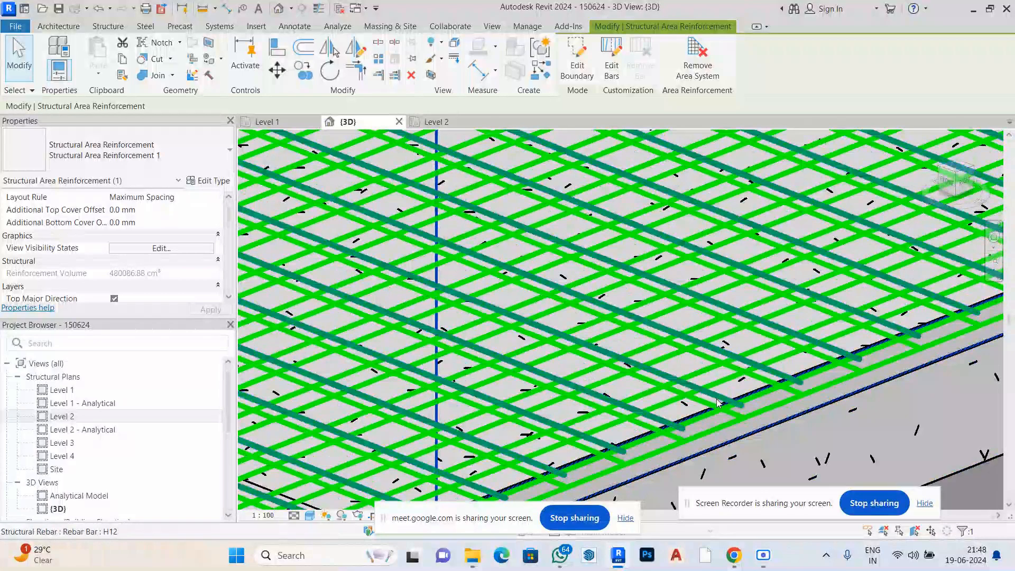
scroll(717, 402, up, 3)
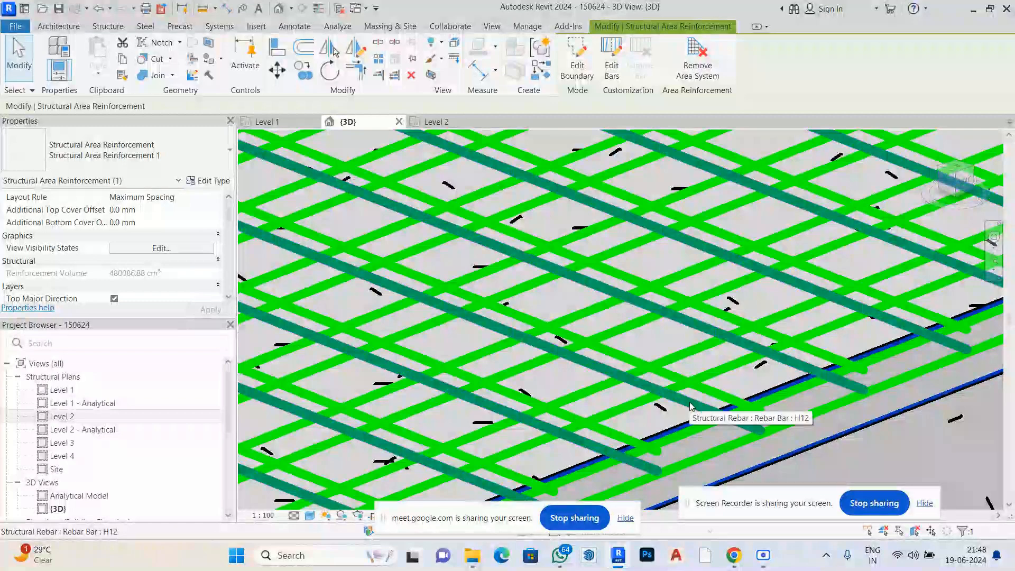
scroll(690, 406, down, 5)
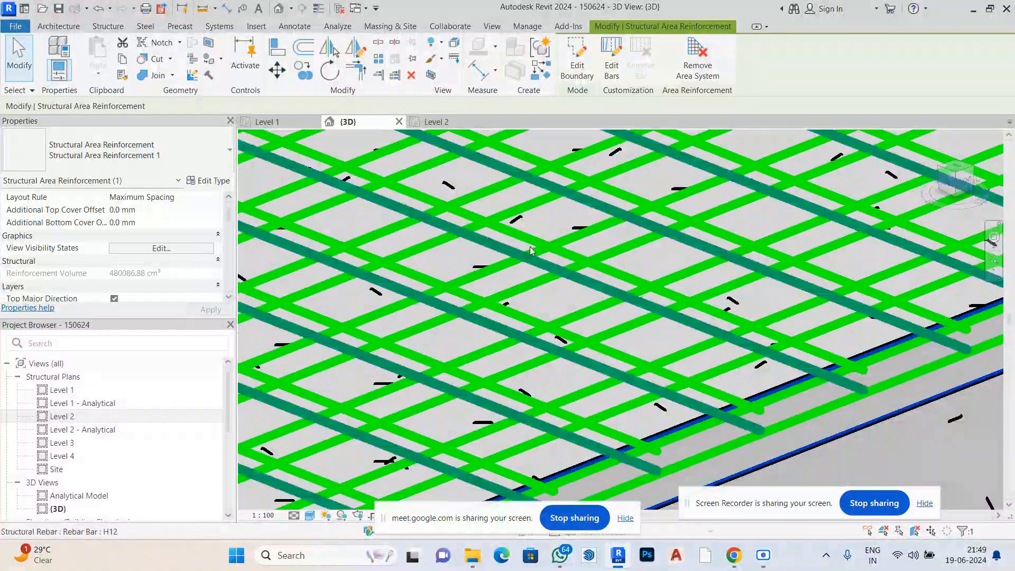
scroll(389, 393, up, 6)
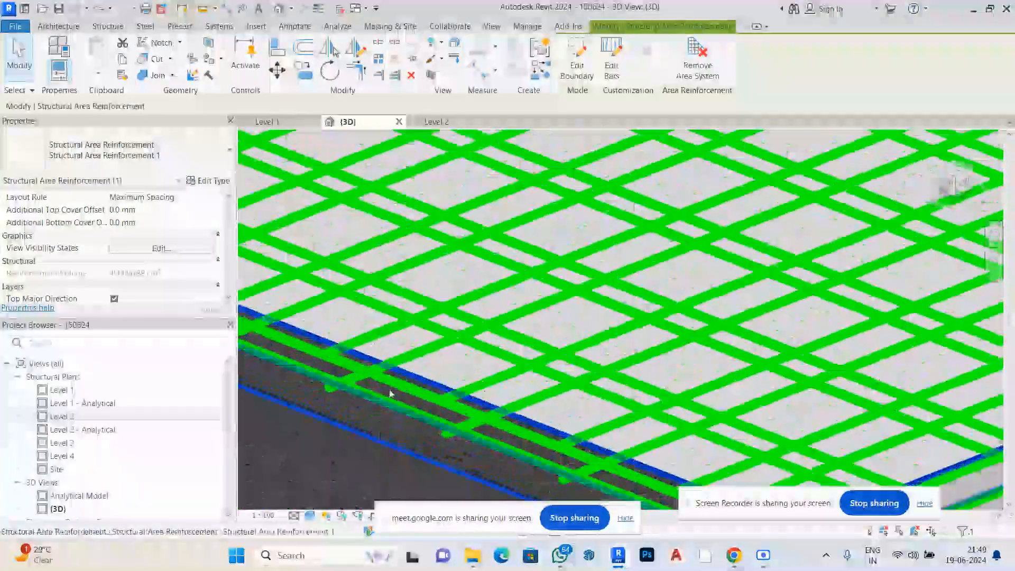
click(394, 365)
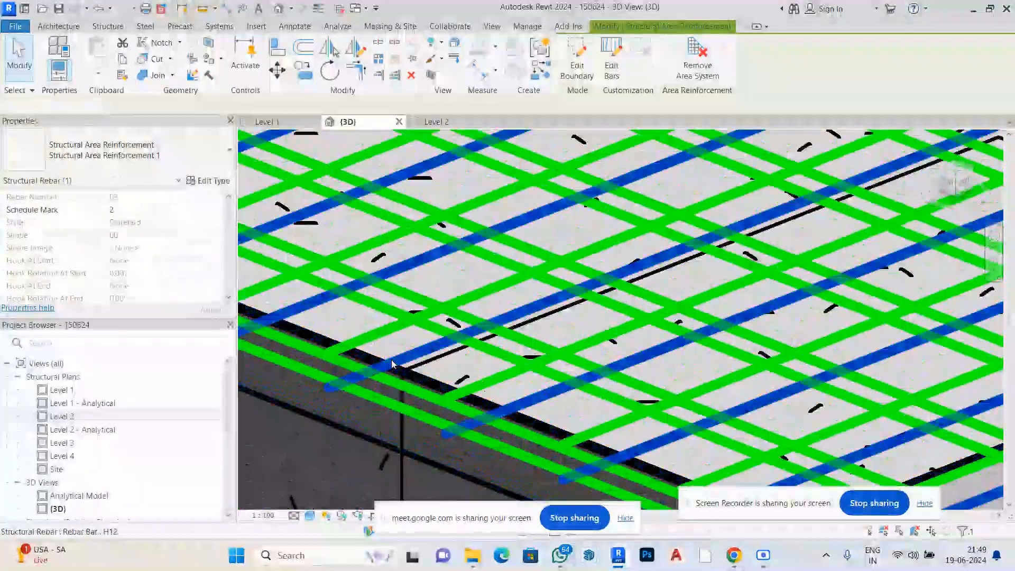
scroll(396, 355, down, 1)
scroll(398, 354, down, 4)
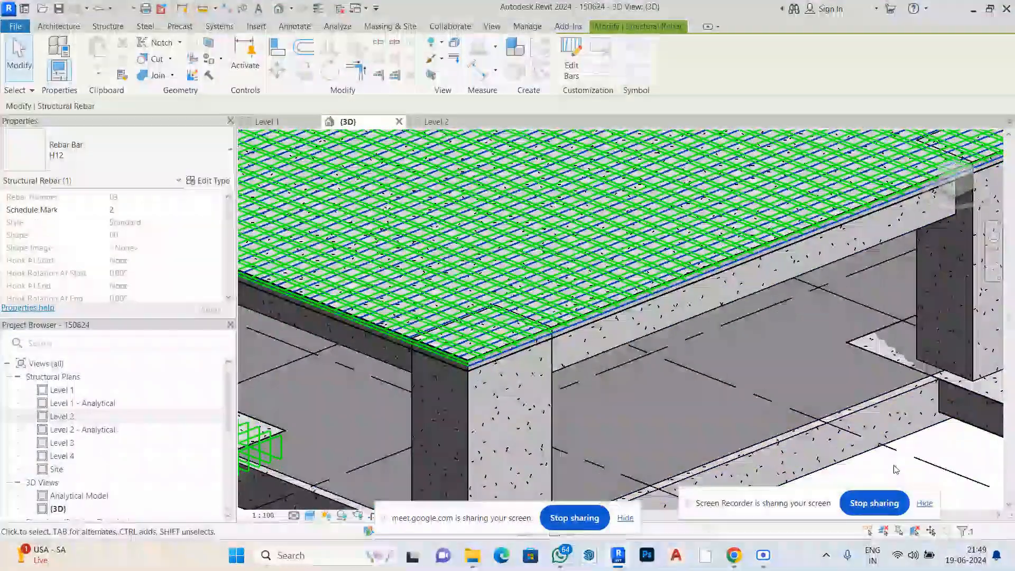
click(899, 470)
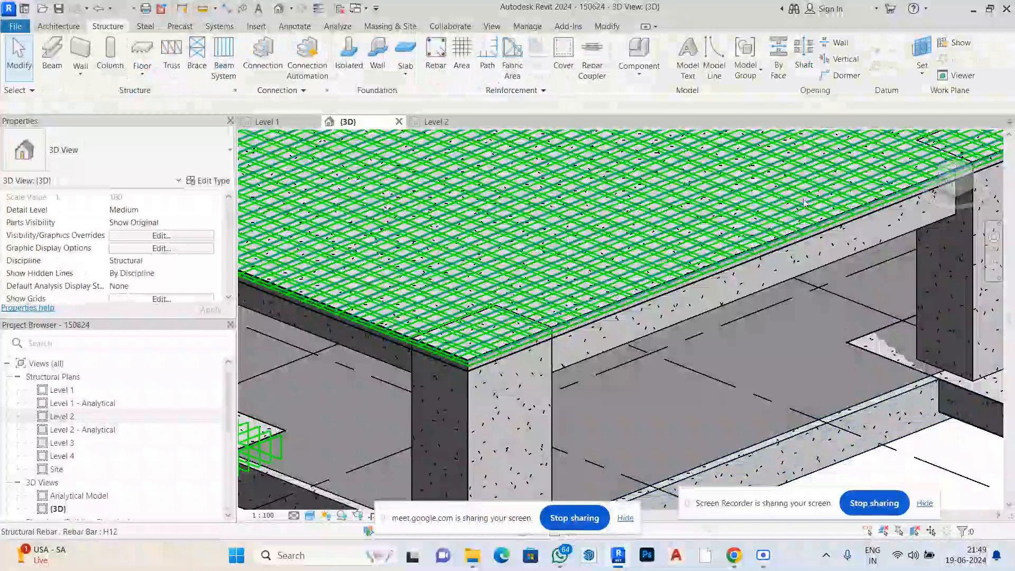
Turn off the bottom major and bottom minor direction layers of the Level 2 slab's area reinforcement and apply the change.
click(813, 231)
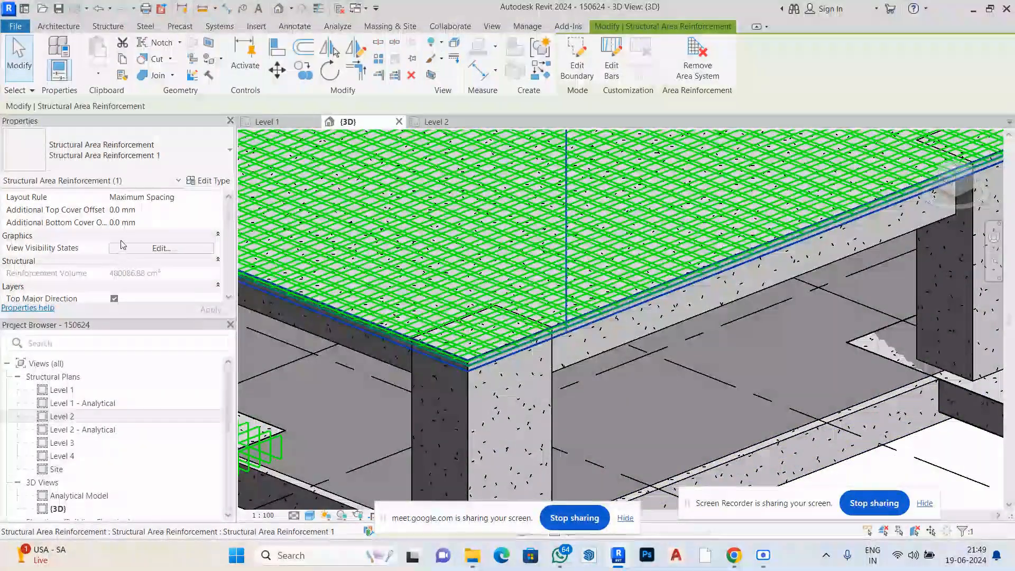
scroll(123, 244, down, 1)
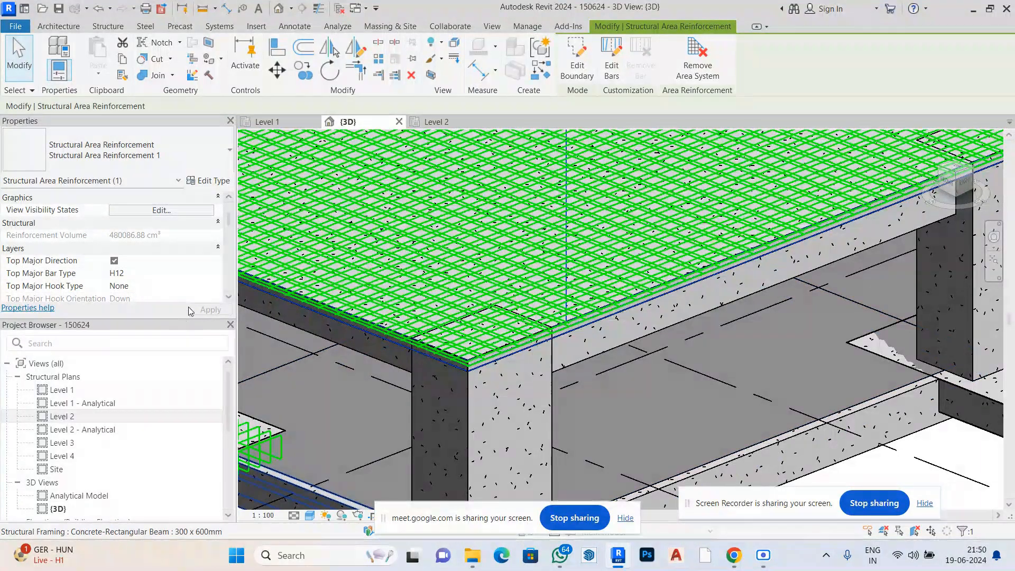
scroll(216, 255, down, 2)
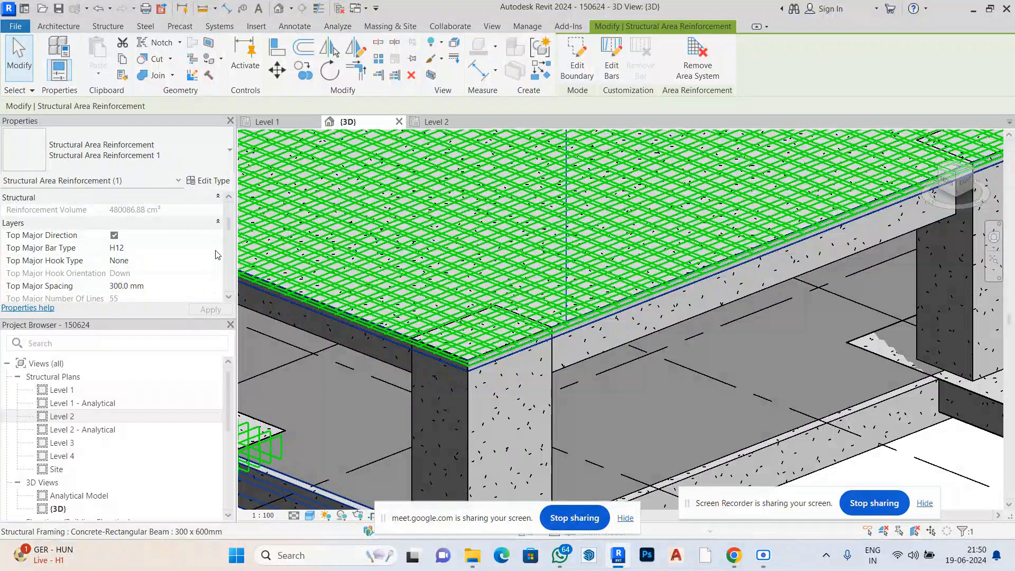
scroll(193, 259, down, 2)
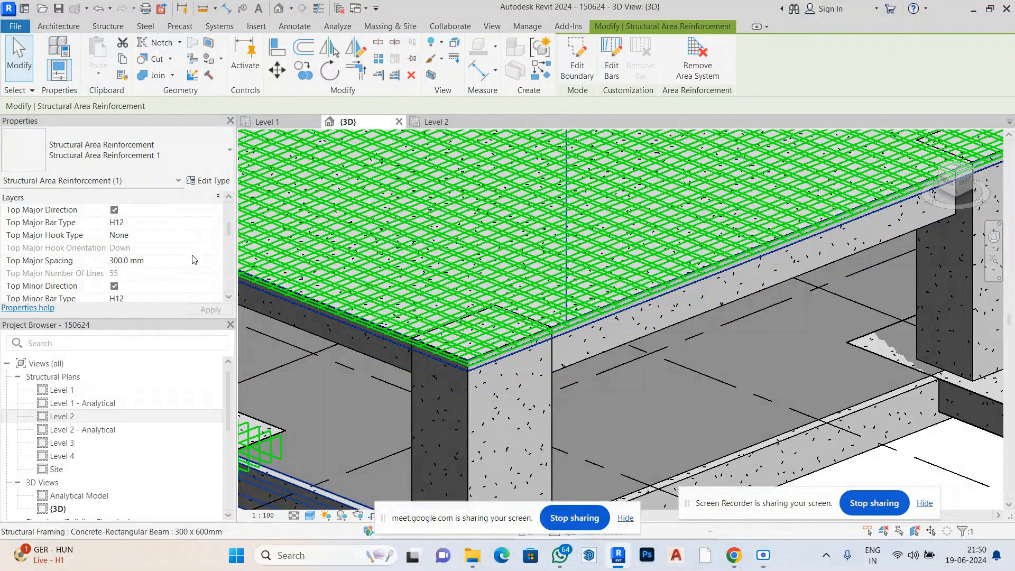
scroll(193, 260, down, 1)
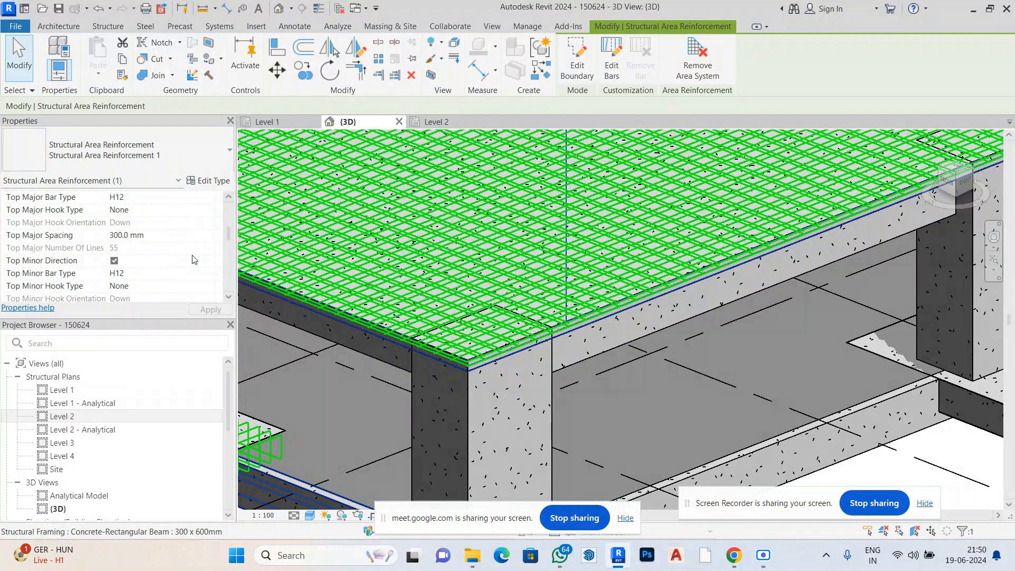
scroll(193, 259, down, 1)
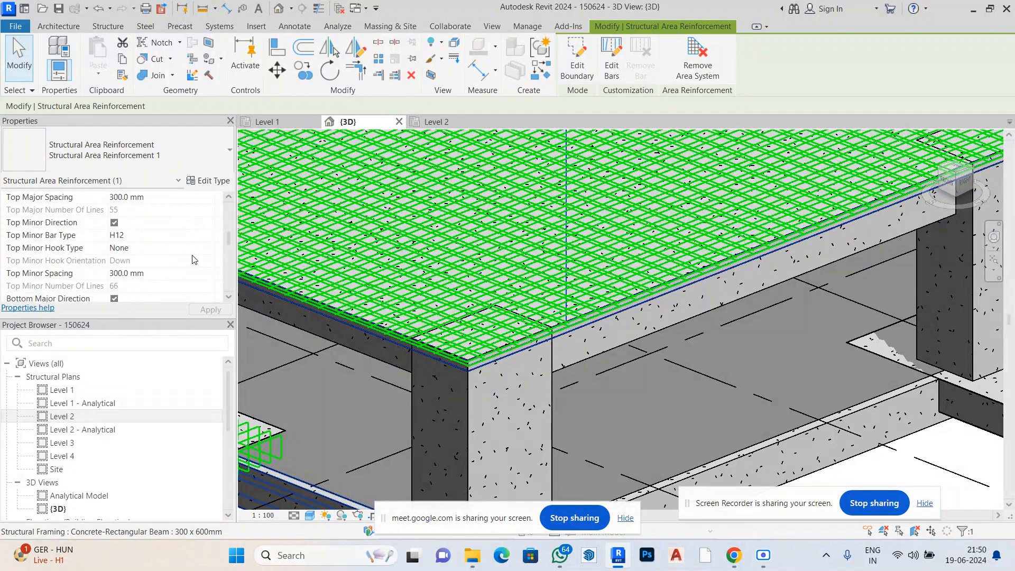
scroll(194, 260, down, 1)
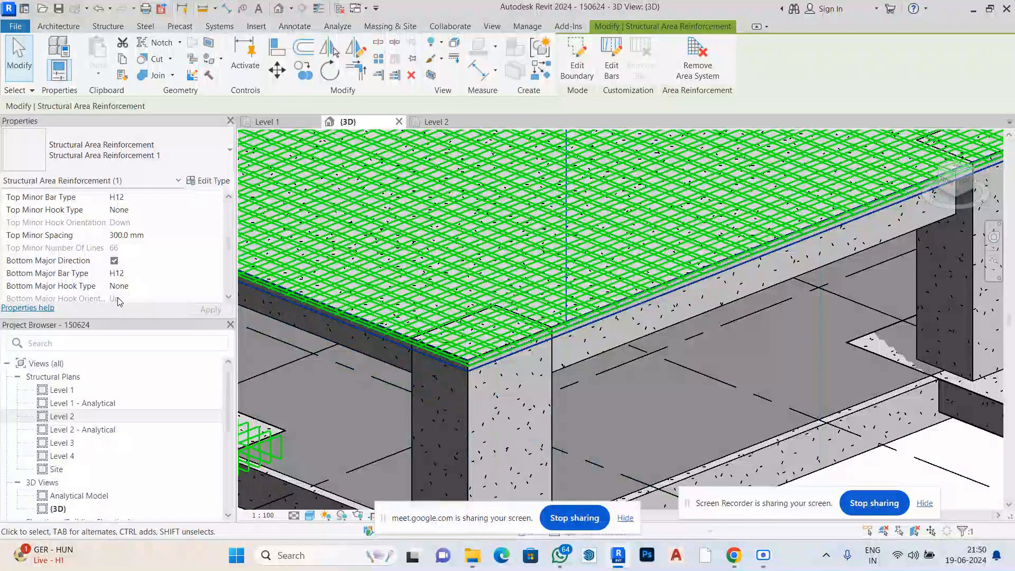
click(114, 261)
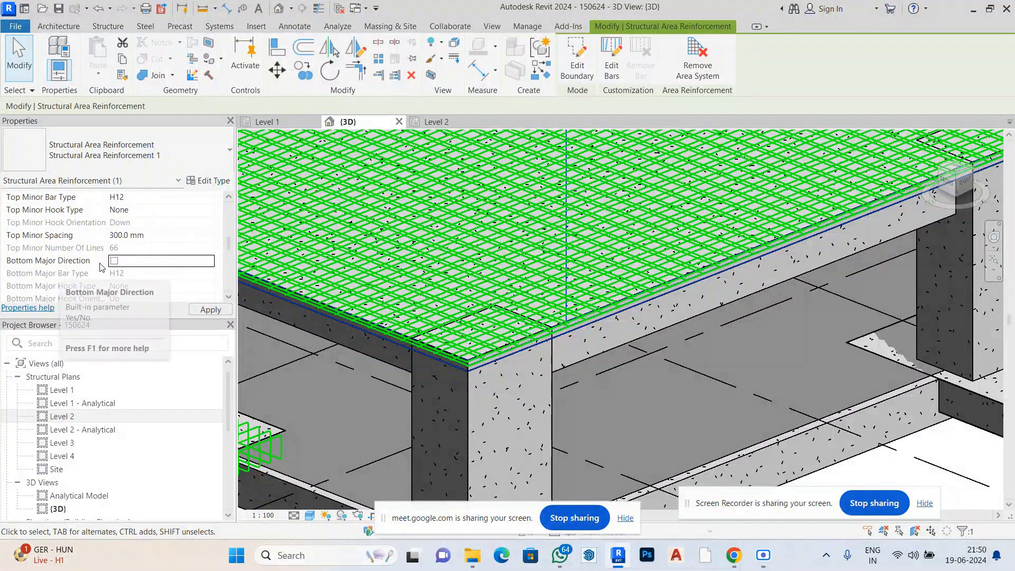
scroll(98, 265, down, 2)
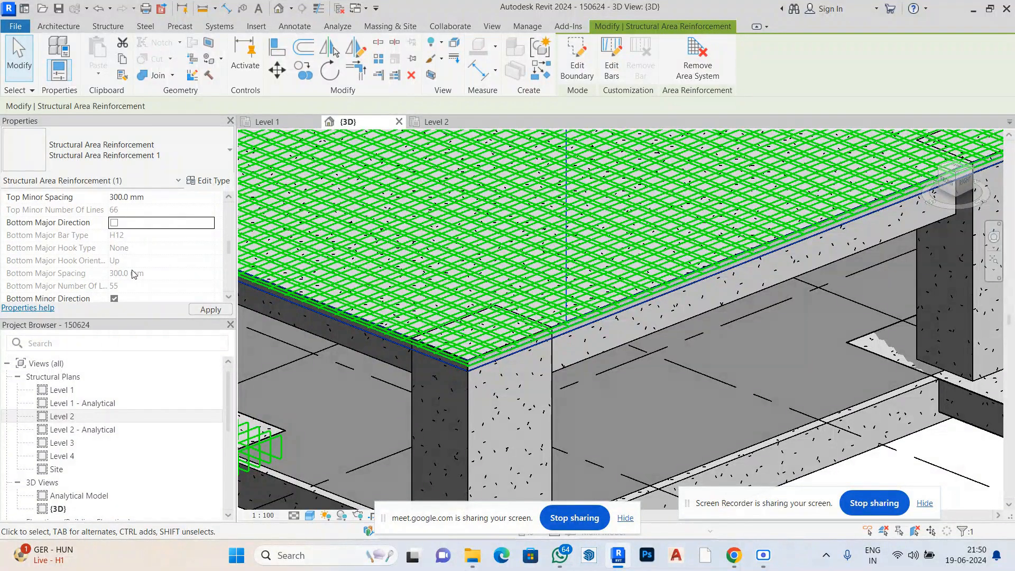
click(114, 260)
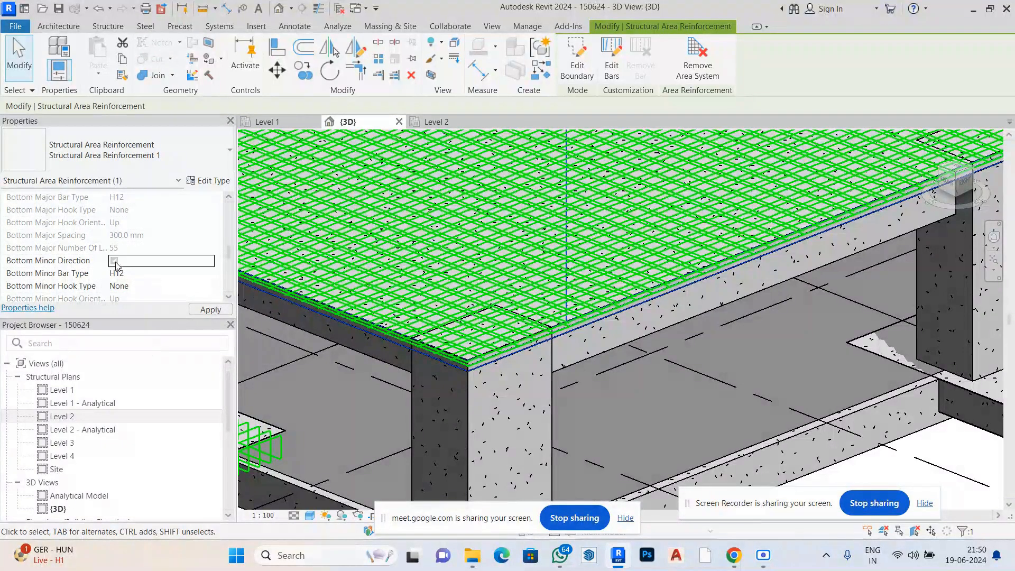
click(217, 313)
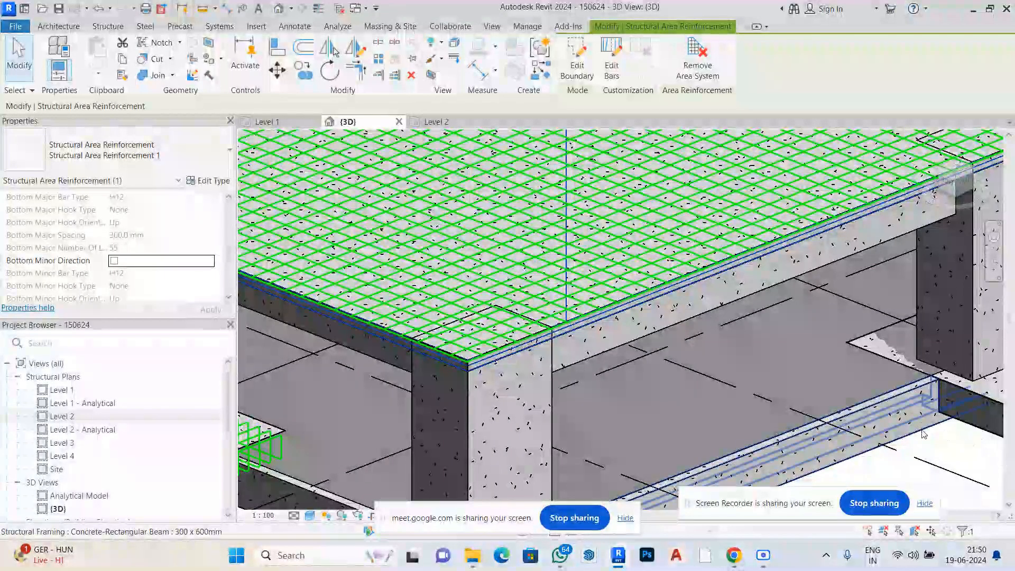
Set both the top major spacing and the top minor spacing of the area reinforcement to 600 mm.
scroll(174, 274, up, 3)
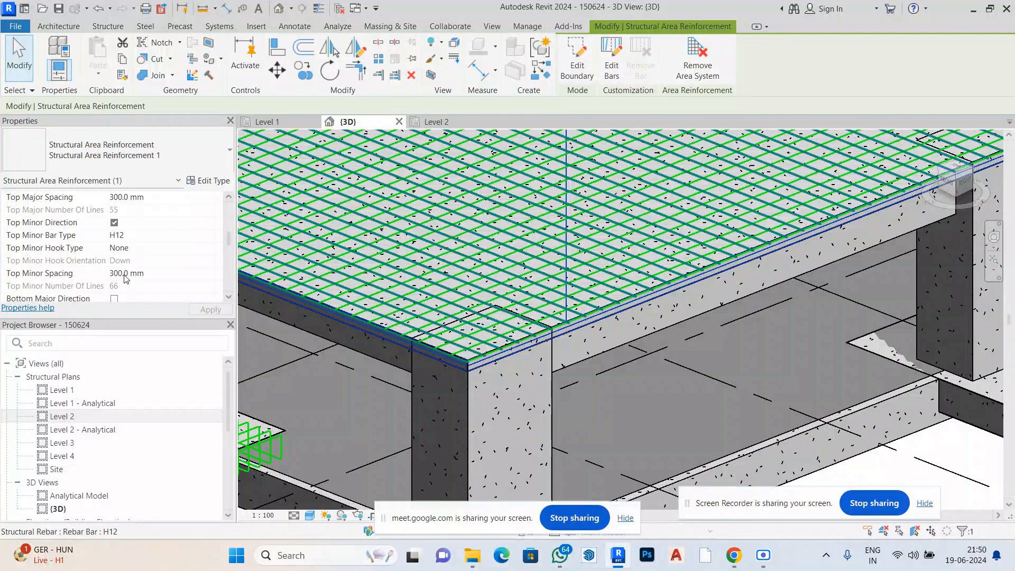
click(122, 197)
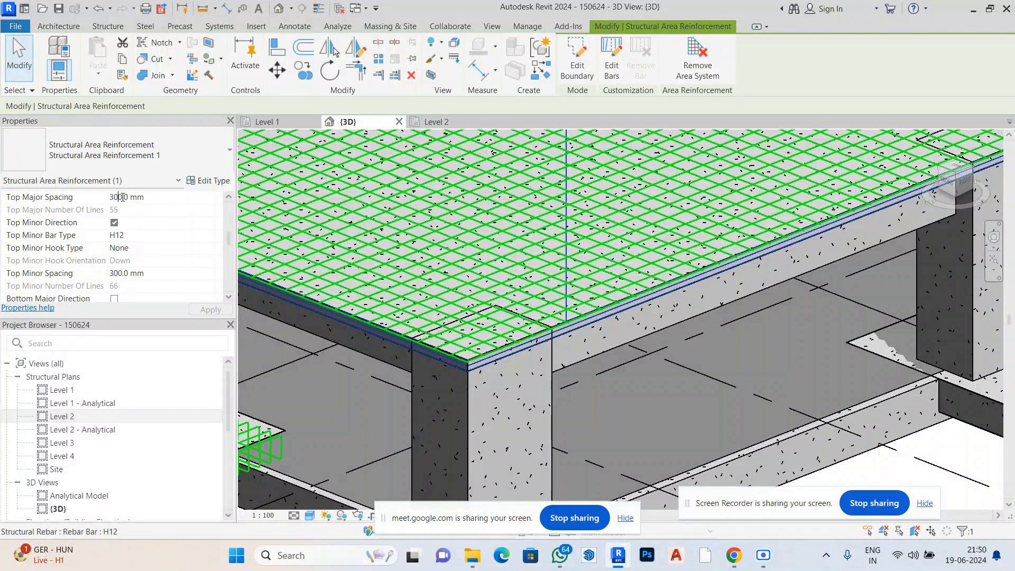
key(BackSpace)
text(6)
click(114, 274)
key(BackSpace)
text(6)
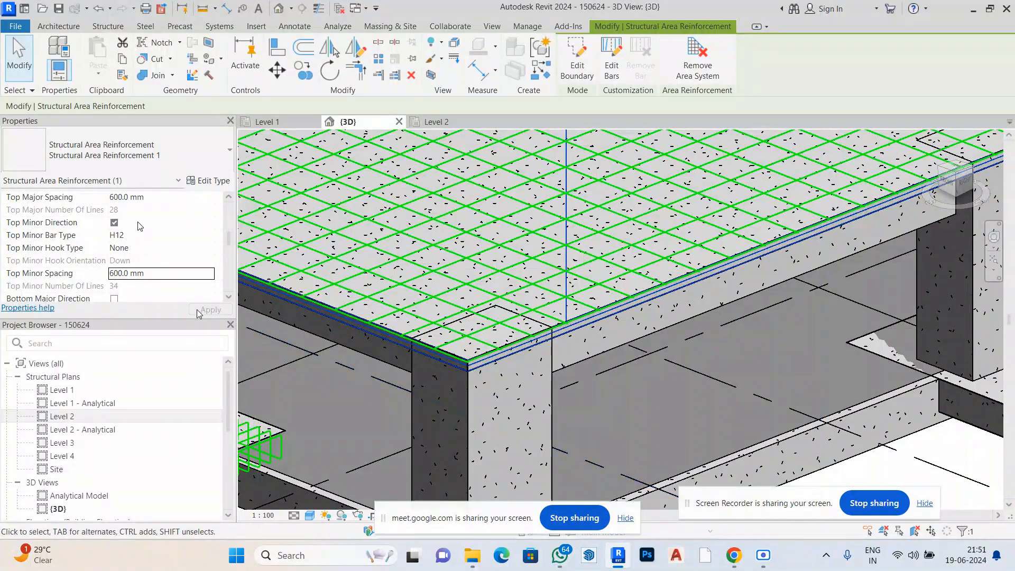
Examine the slab's top reinforcement mesh in the 3D view, checking the bars in both directions and the whole area system.
click(170, 298)
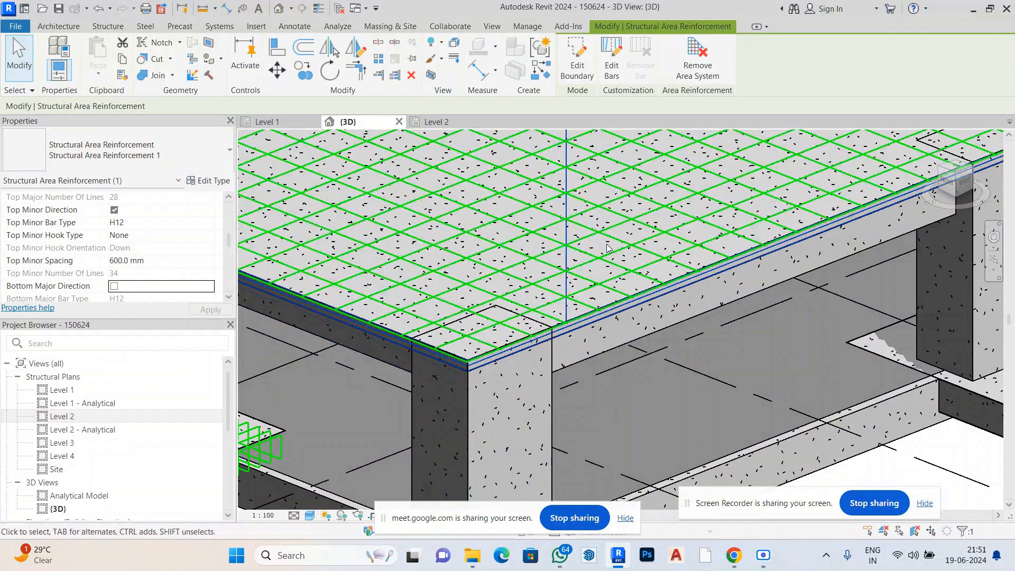
scroll(546, 230, down, 2)
scroll(547, 230, down, 3)
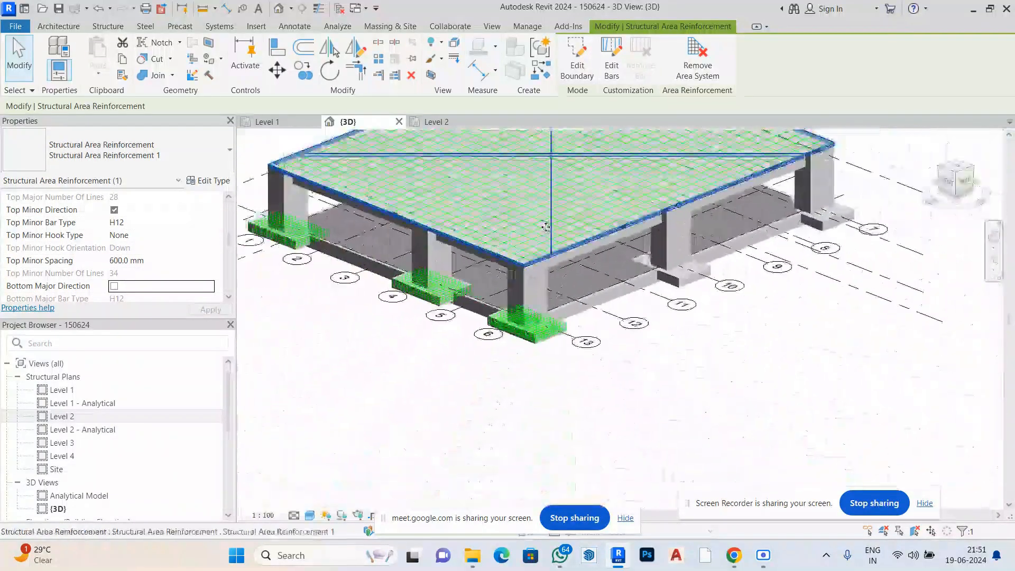
click(649, 404)
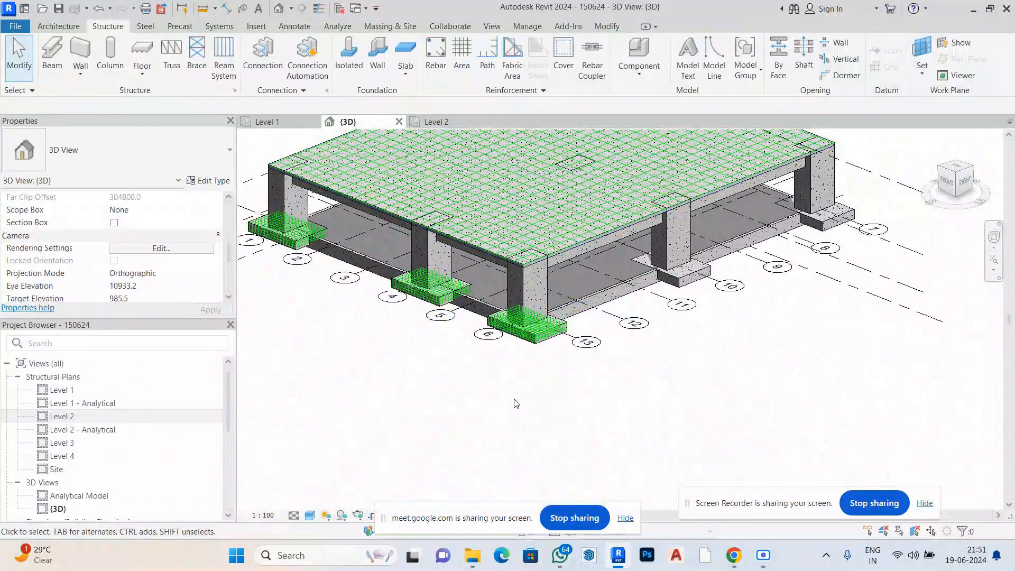
scroll(454, 391, down, 2)
scroll(470, 299, up, 2)
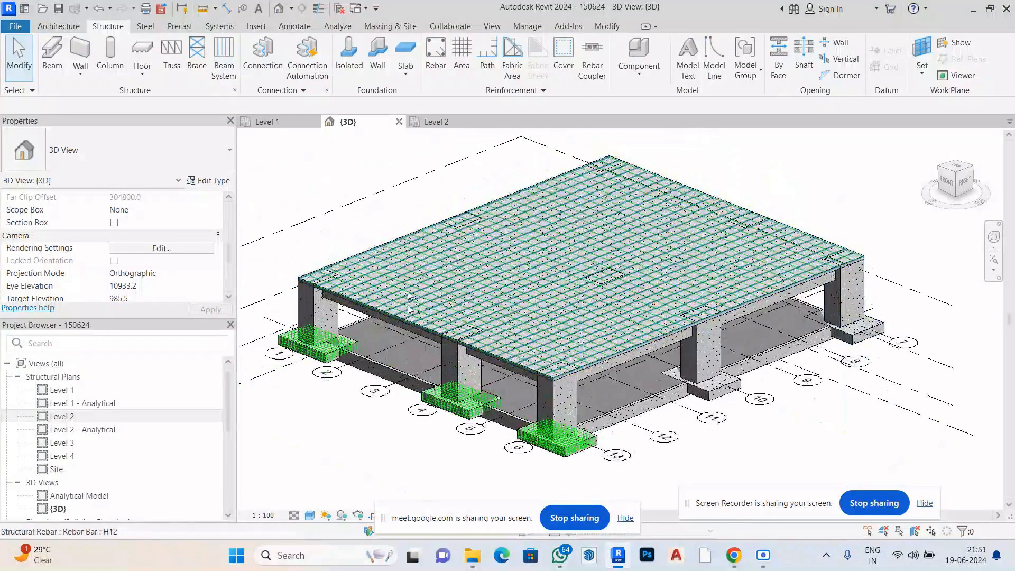
scroll(406, 299, up, 2)
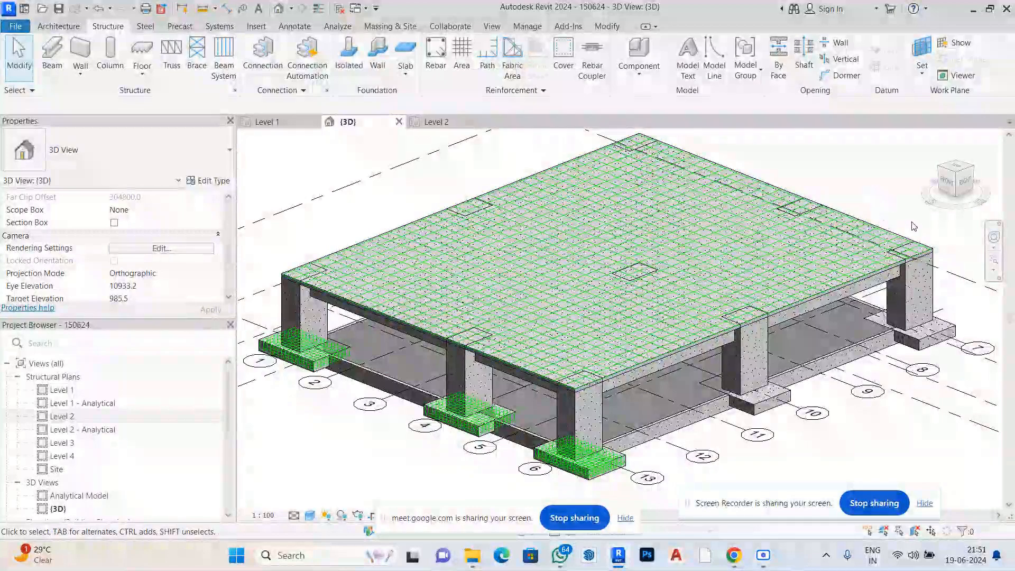
scroll(570, 364, up, 3)
scroll(655, 343, up, 2)
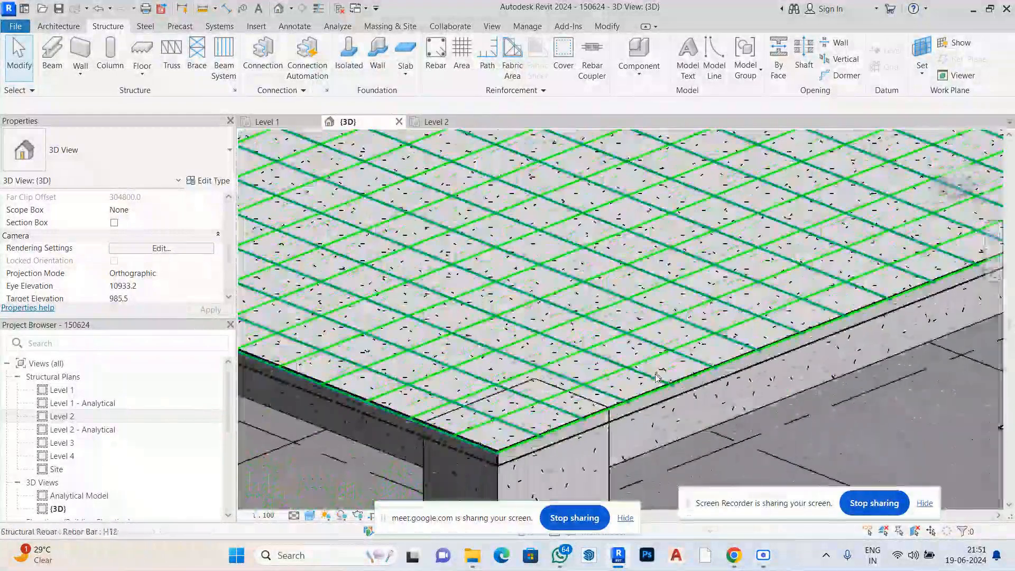
click(743, 319)
scroll(743, 319, down, 10)
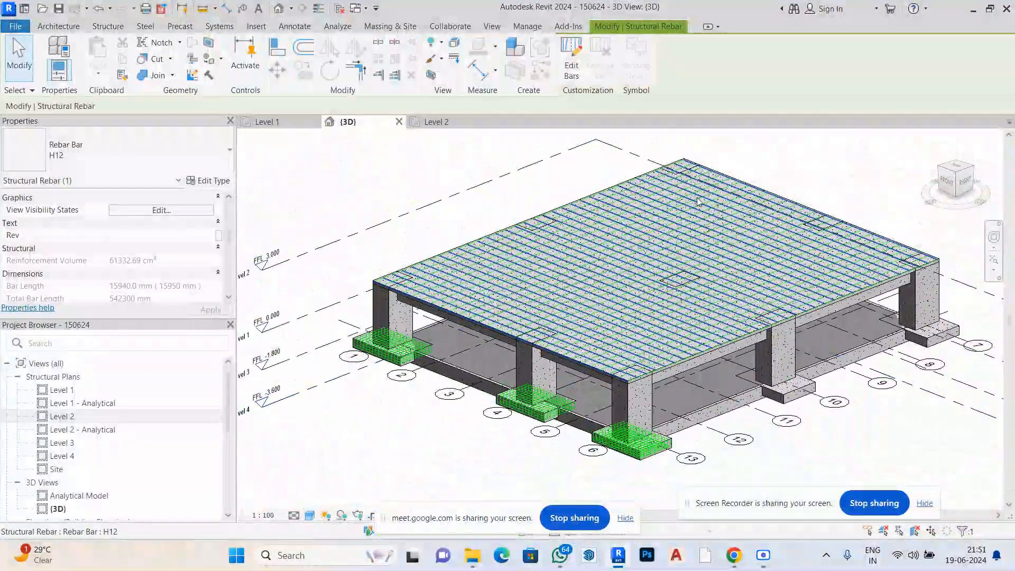
click(500, 199)
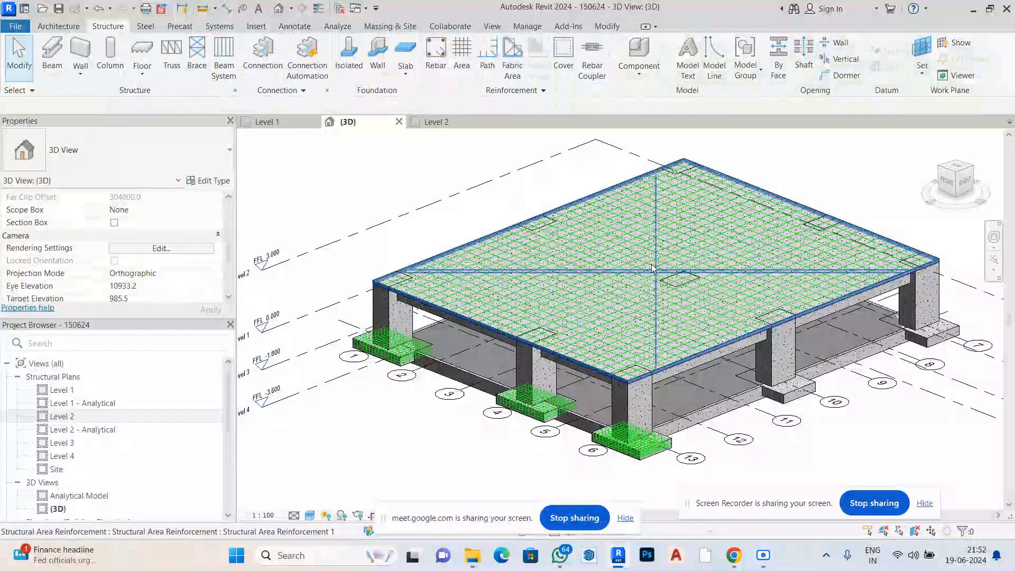
click(651, 267)
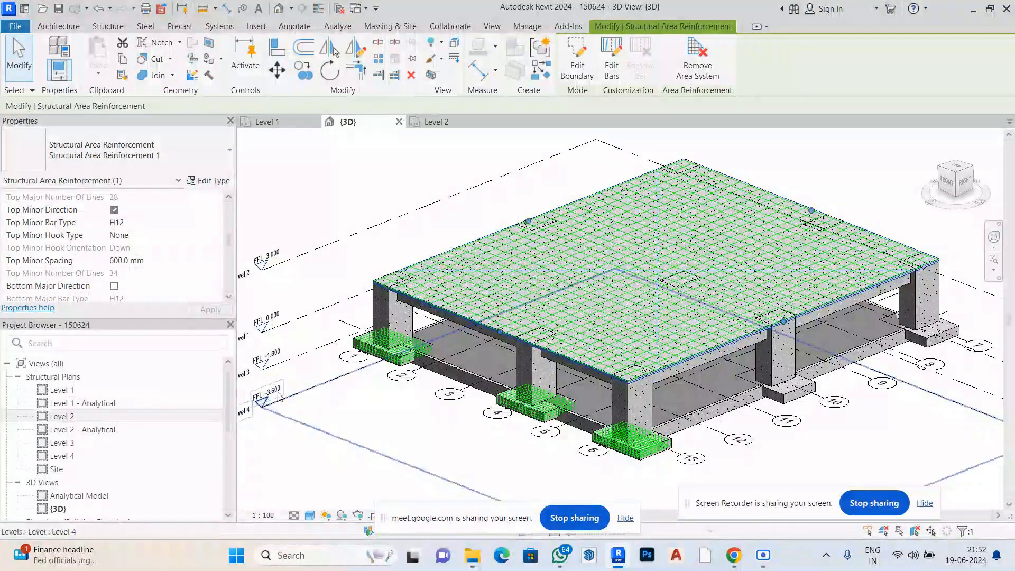
Open the Level 2 structural plan, dismiss the save reminder, and read the slab's area reinforcement tag.
double_click(62, 417)
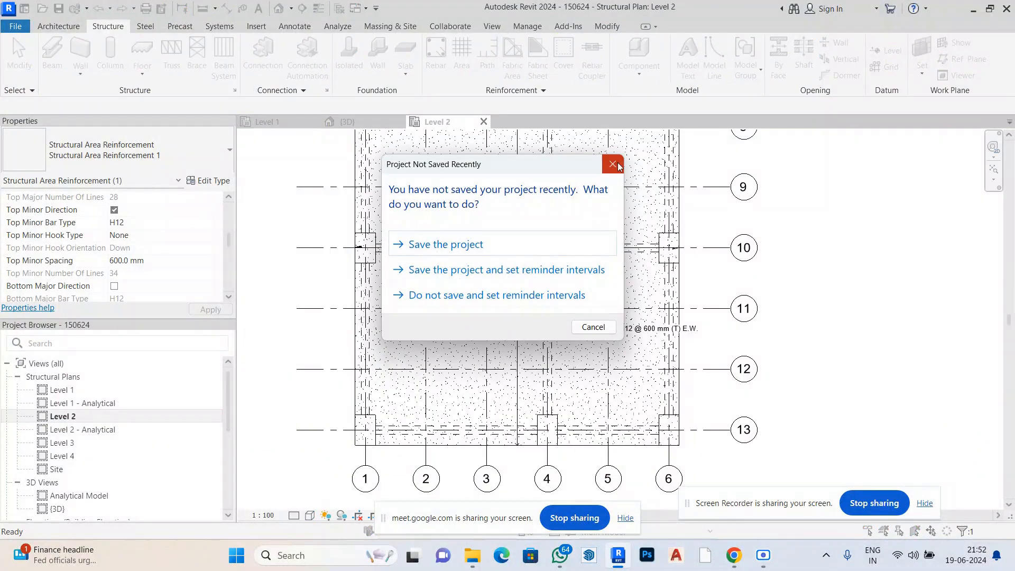
click(613, 164)
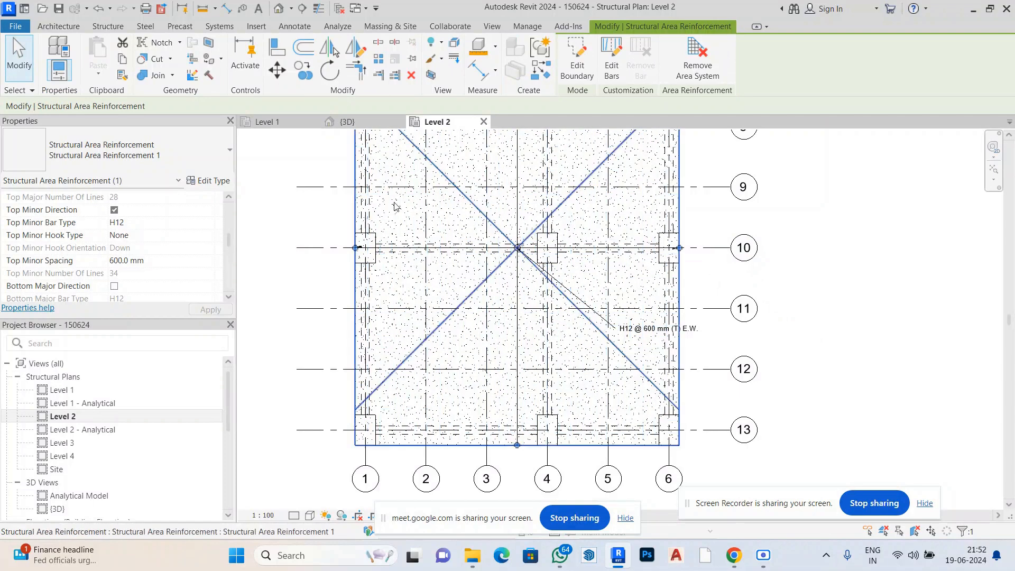
scroll(650, 332, up, 5)
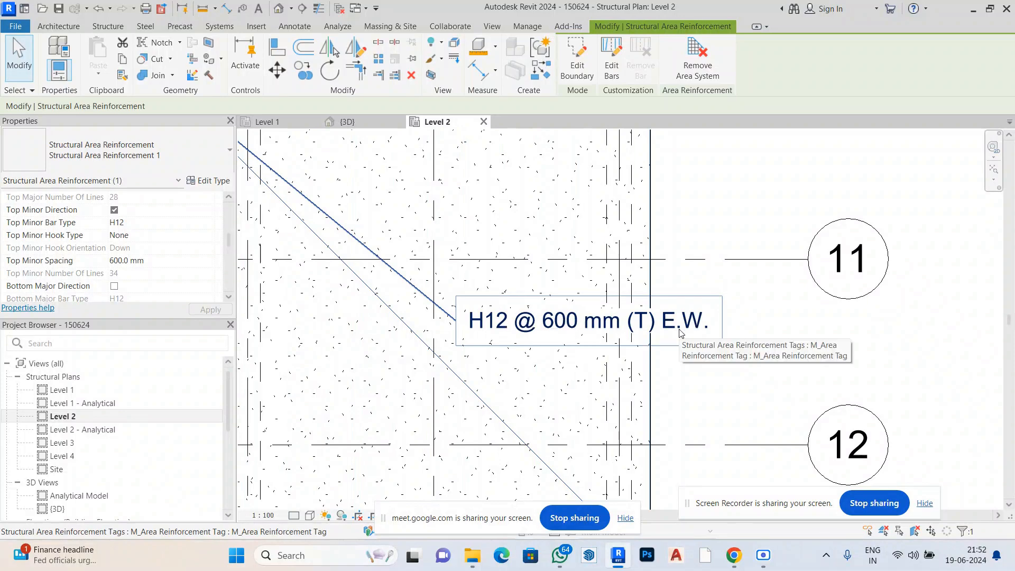
scroll(656, 349, down, 5)
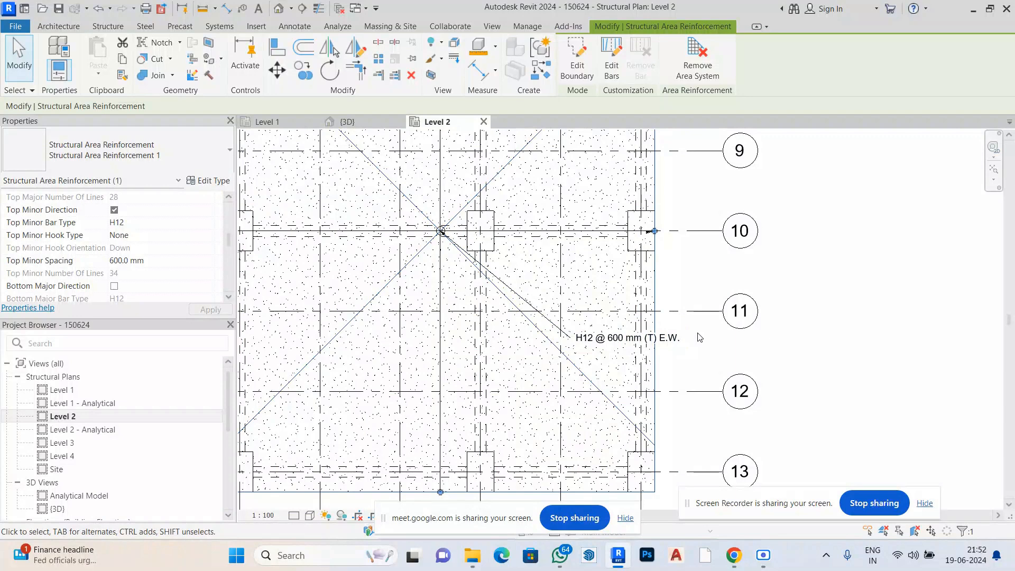
scroll(700, 338, down, 4)
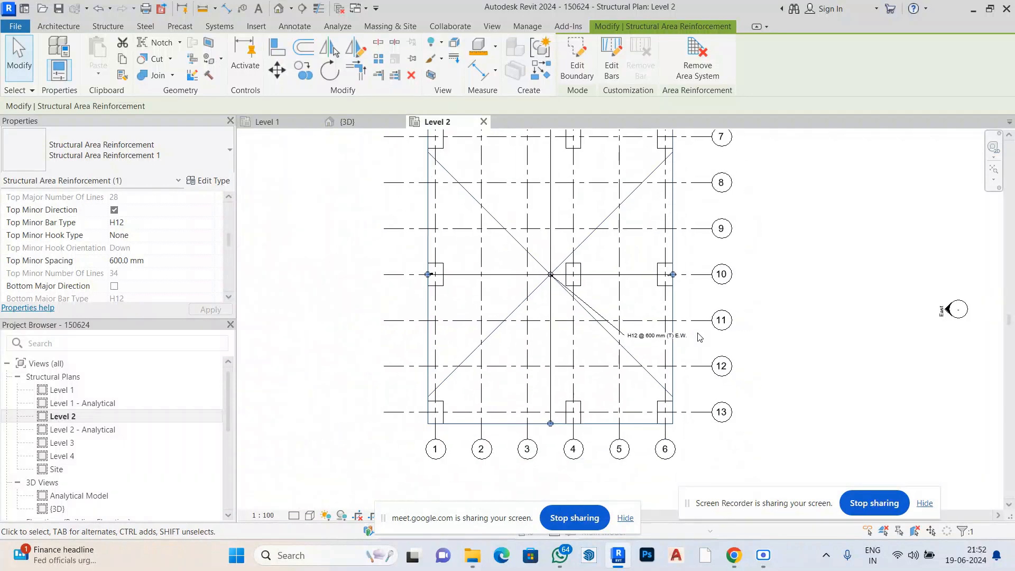
key(Escape)
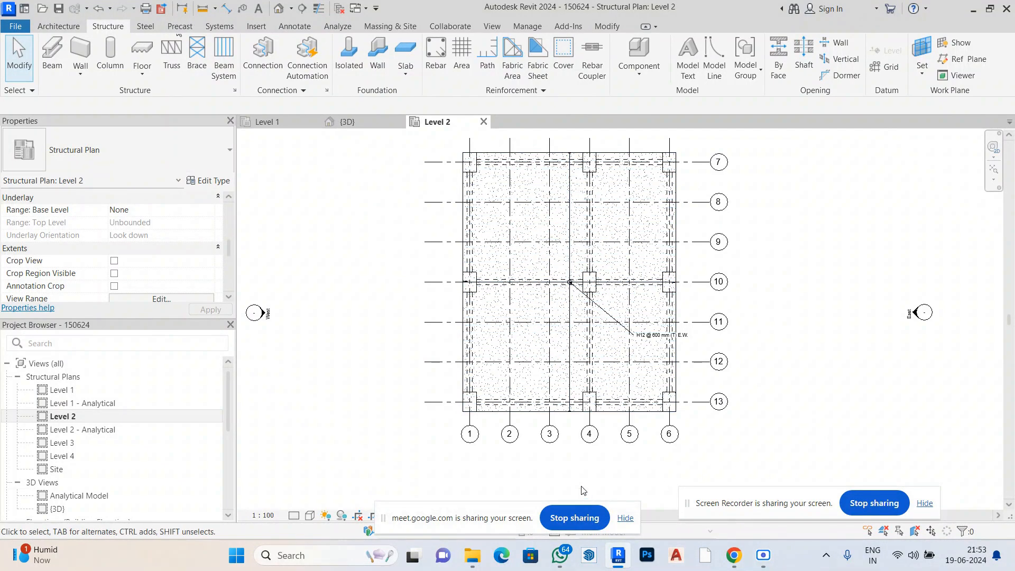
Delete the area reinforcement from the Level 2 foundation slab.
scroll(582, 480, up, 4)
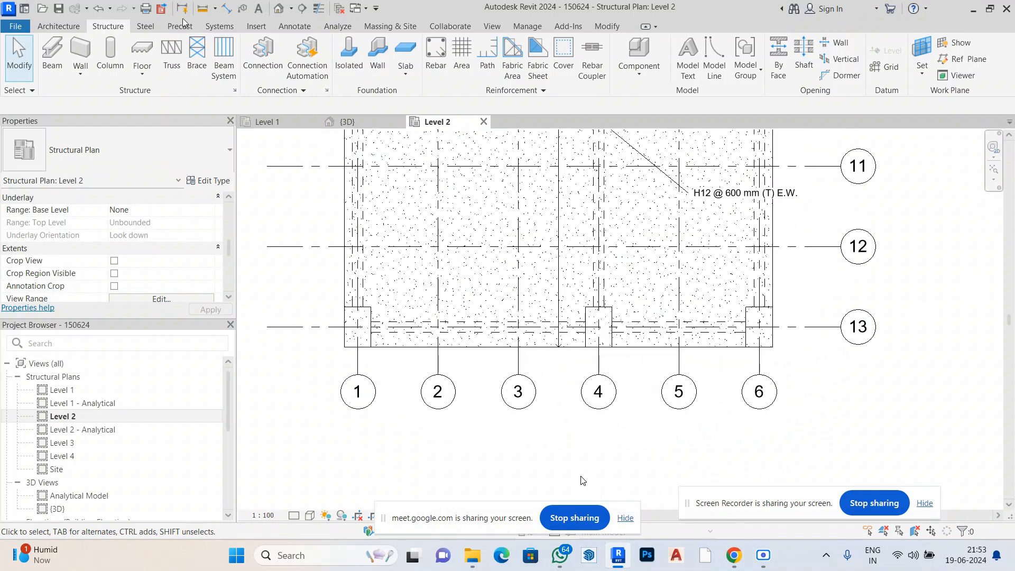
click(654, 354)
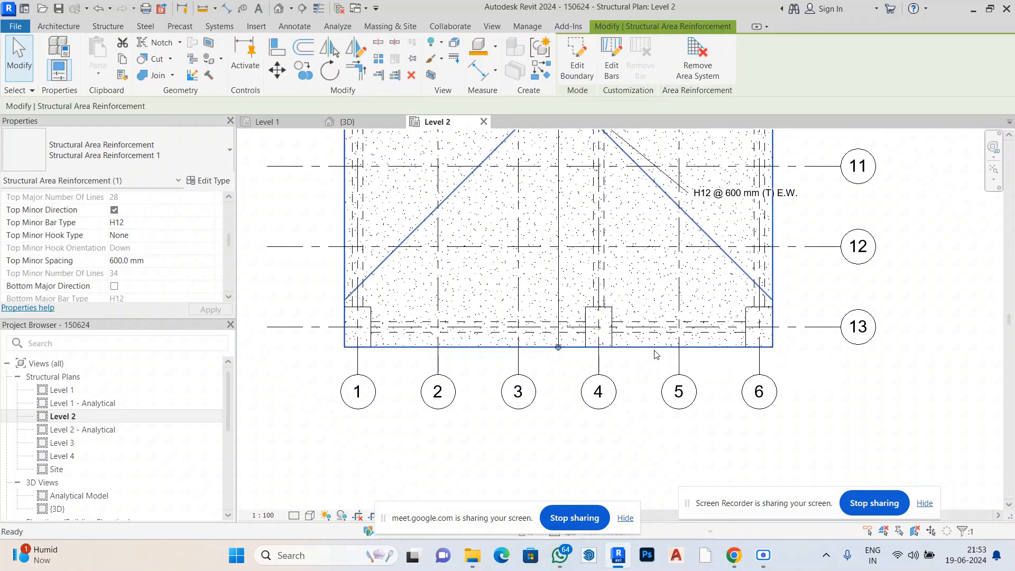
key(Escape)
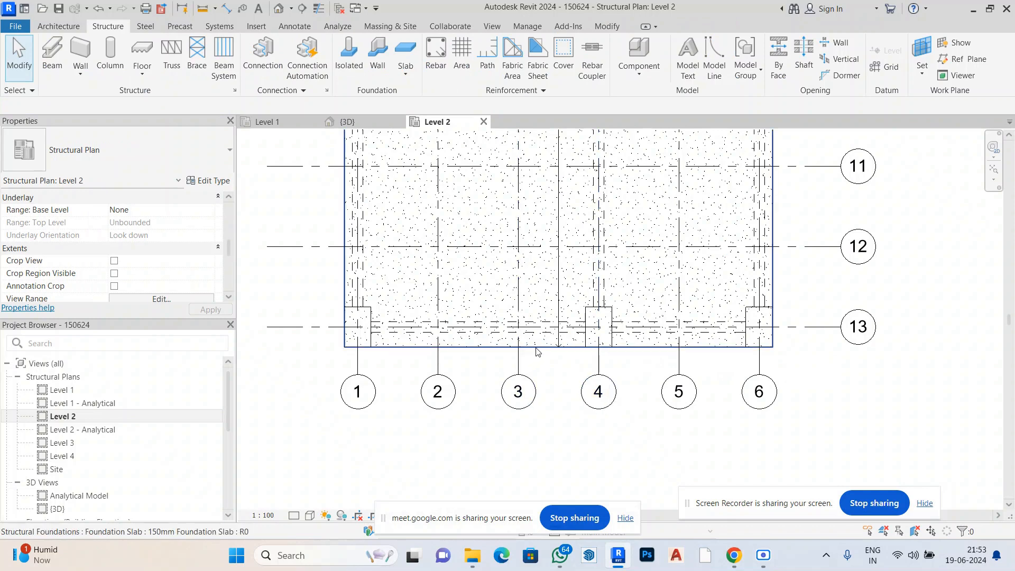
Create path reinforcement hosted by the Level 2 slab, sketching a straight path just outside the grid 13 edge from grid 6 to grid 1.
click(487, 58)
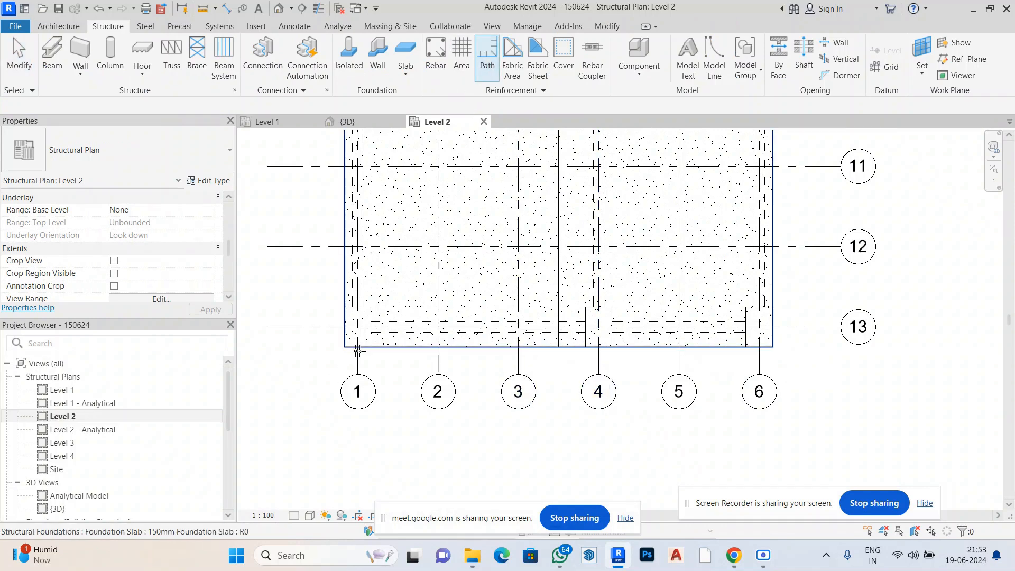
click(345, 348)
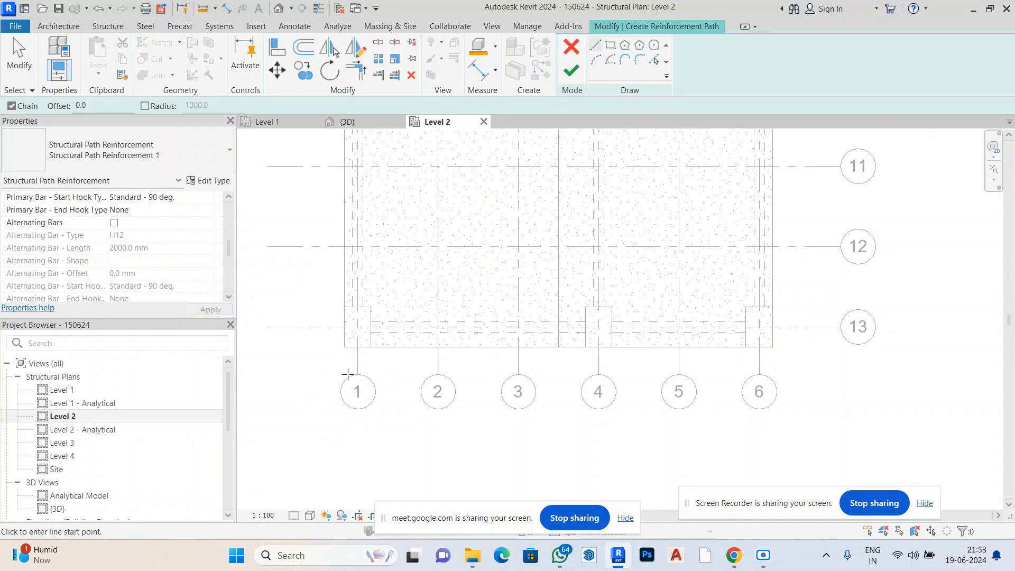
click(773, 375)
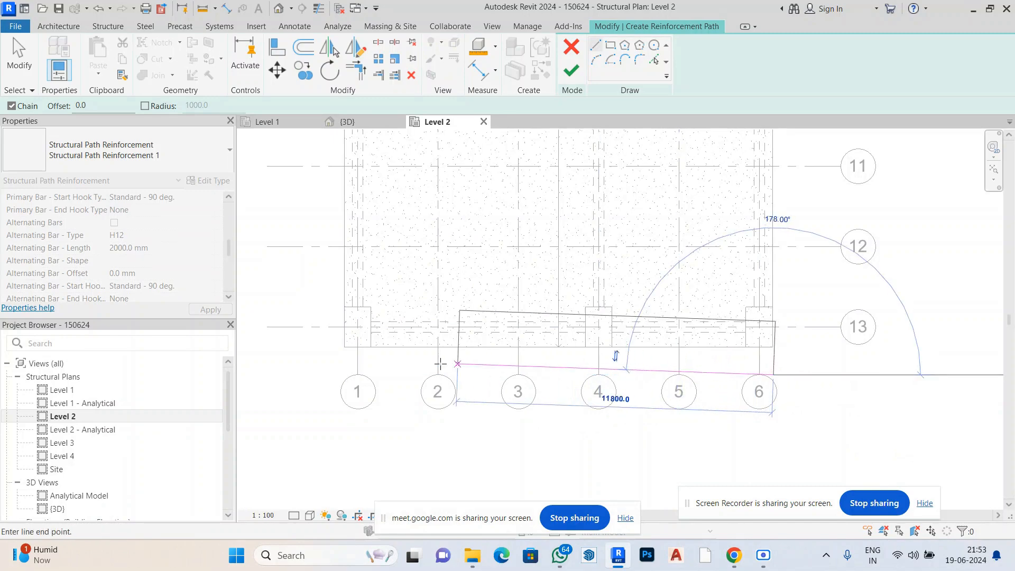
click(344, 373)
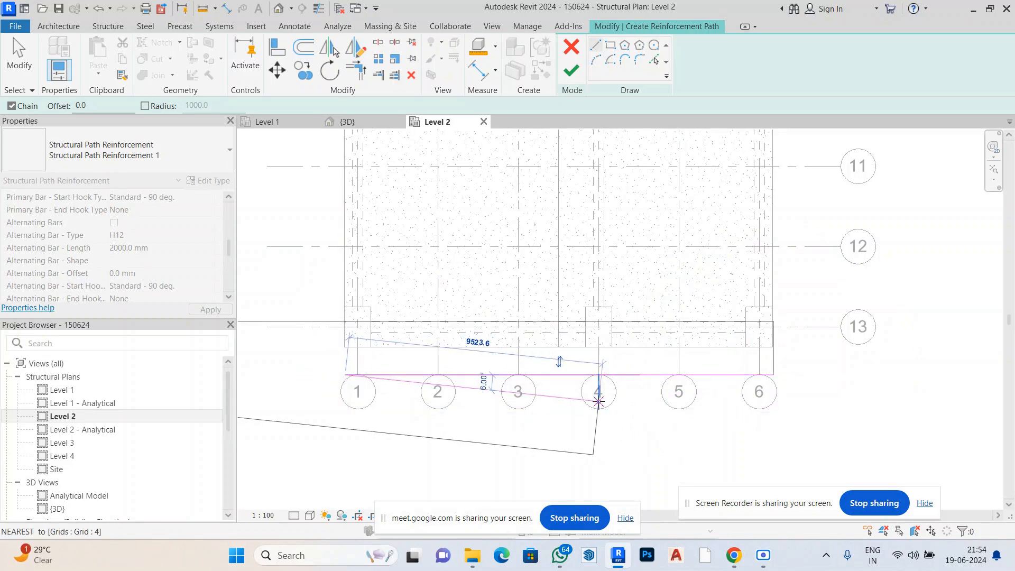
click(571, 70)
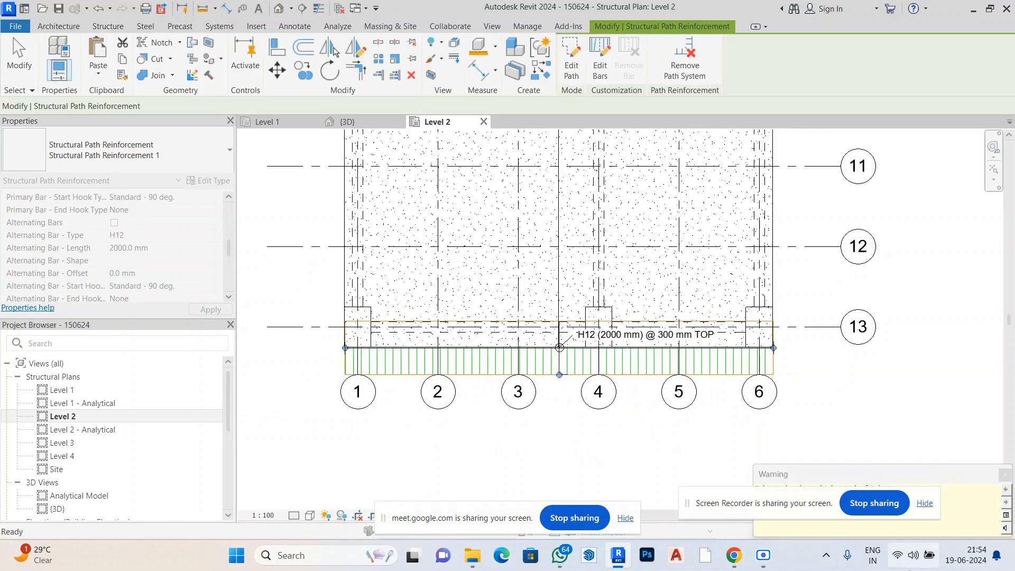
drag(690, 508, 181, 514)
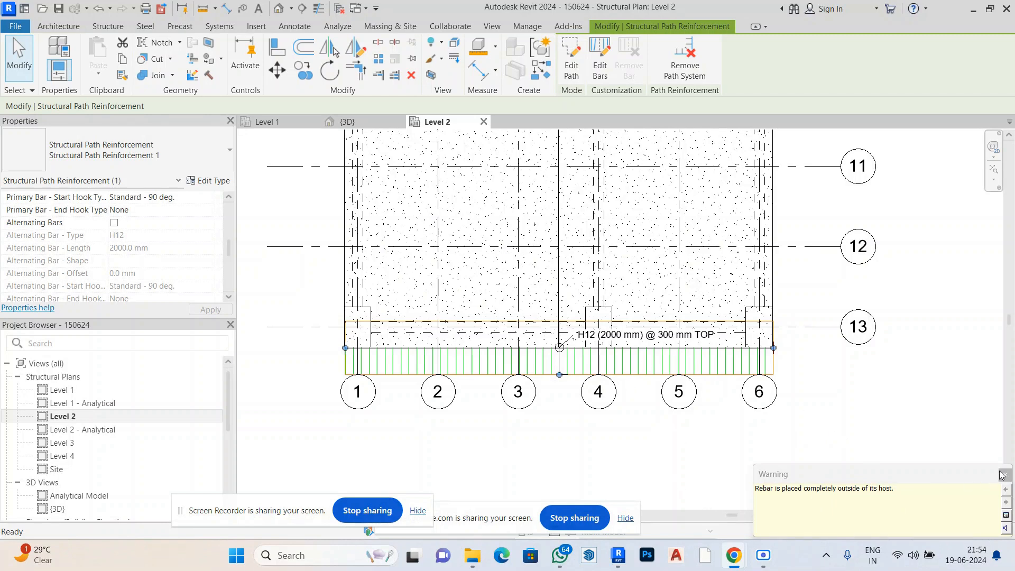
click(696, 423)
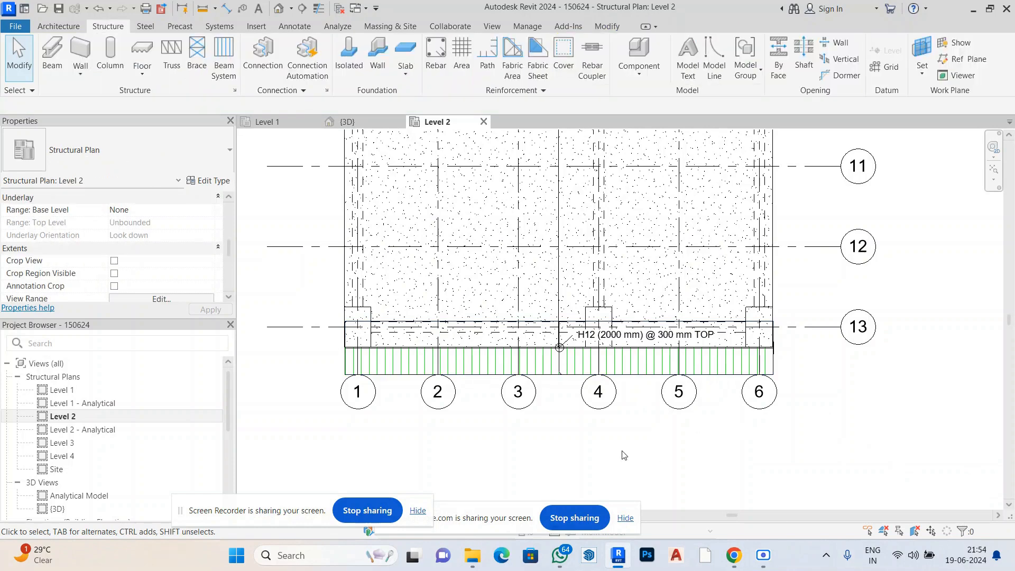
Examine the hooked path reinforcement bars along the slab edge in the 3D view.
scroll(653, 353, up, 2)
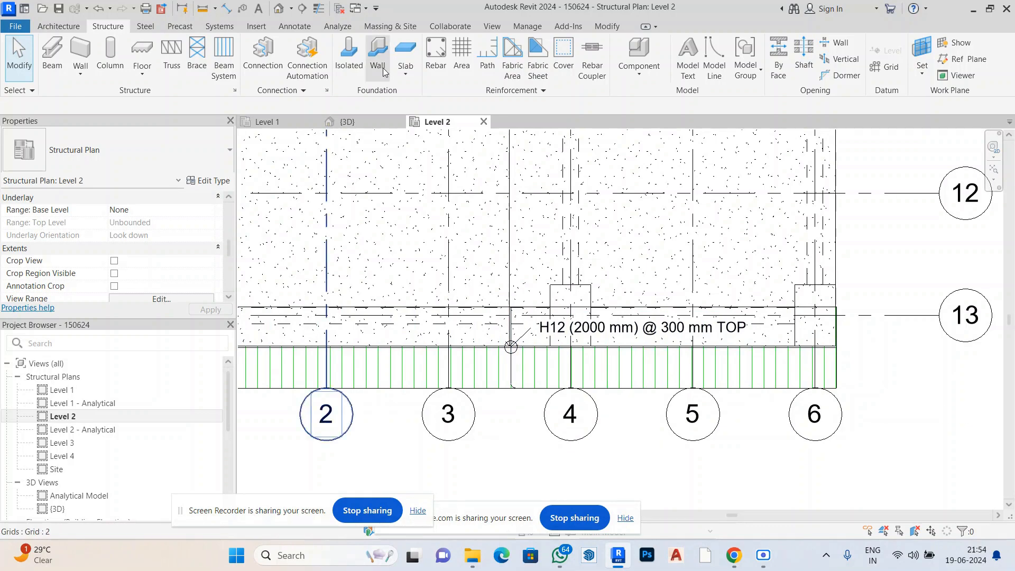
click(346, 121)
scroll(624, 391, up, 5)
scroll(625, 391, up, 5)
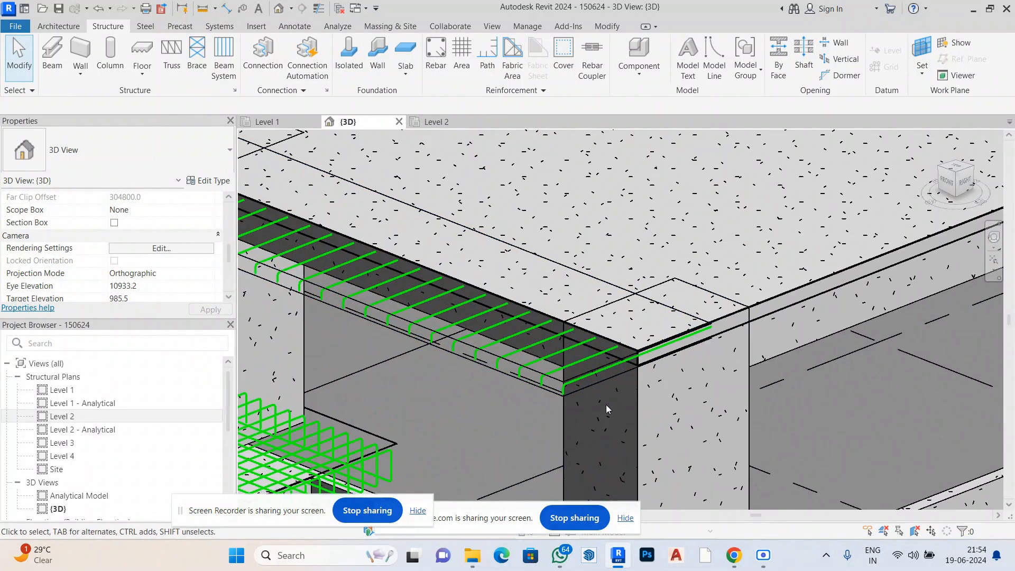
click(579, 395)
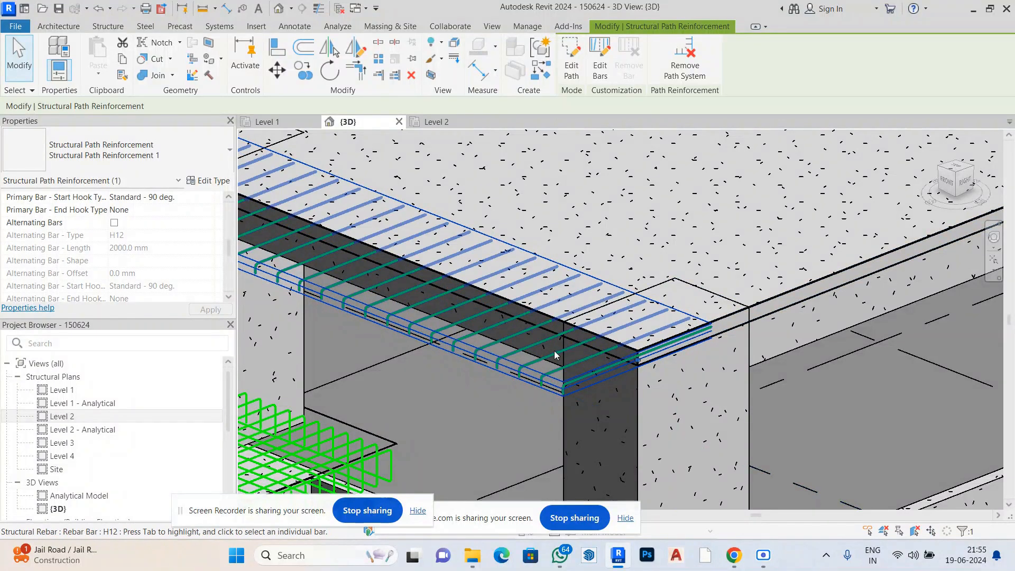
scroll(555, 354, down, 5)
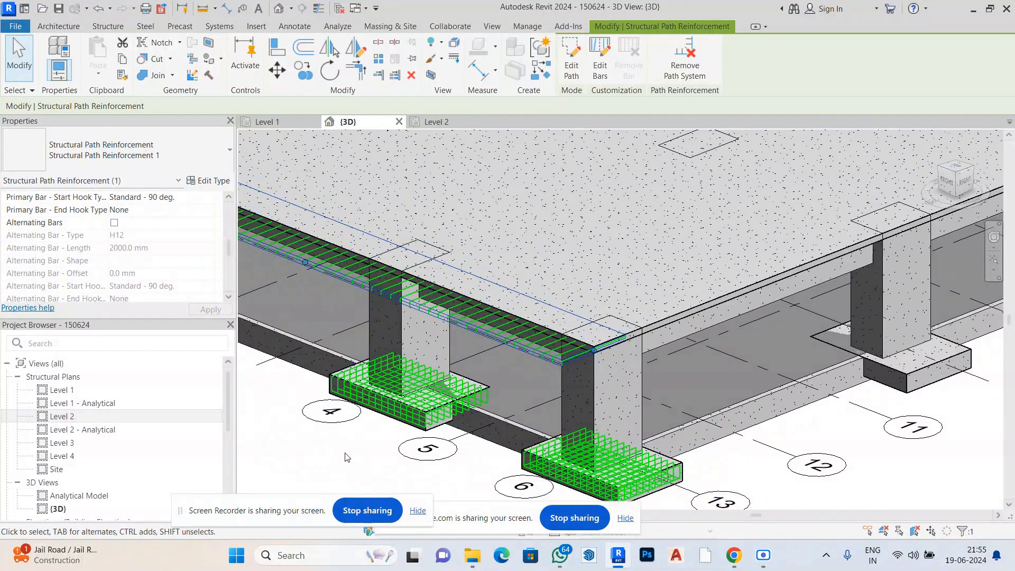
click(347, 456)
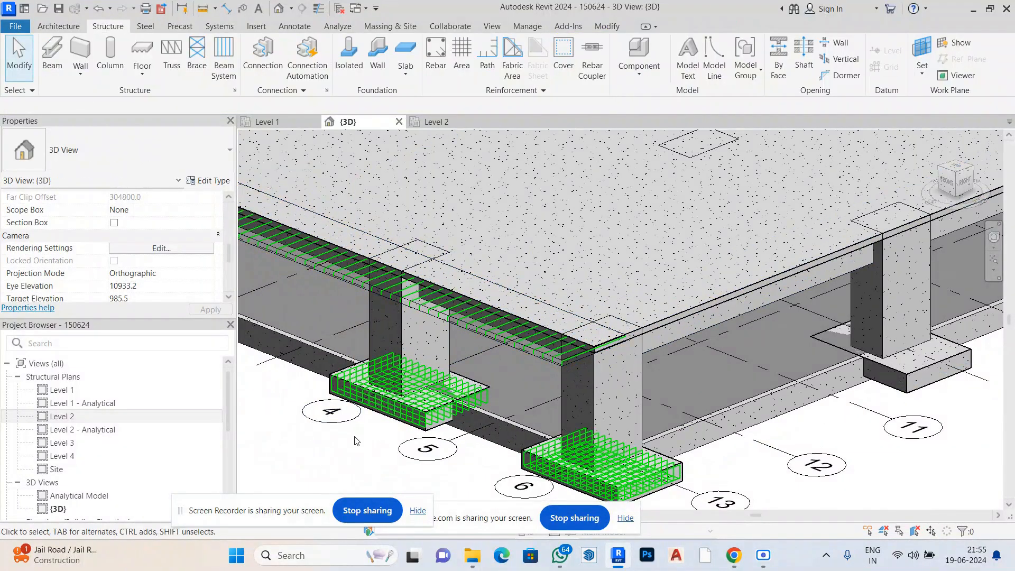
Nudge the path reinforcement outward, away from the slab's grid 13 edge, in the Level 2 structural plan.
double_click(75, 420)
scroll(678, 437, down, 5)
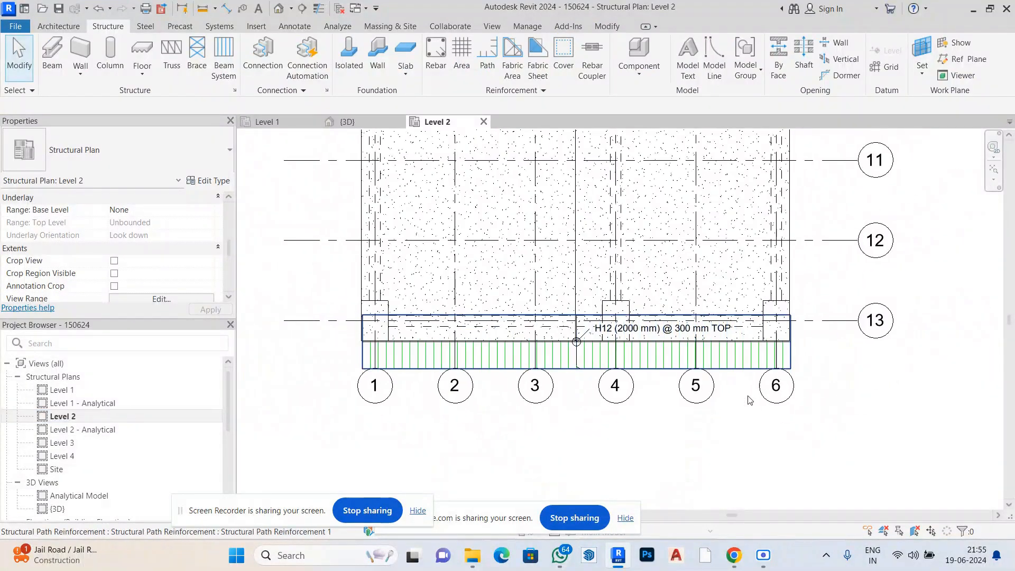
scroll(678, 437, down, 3)
scroll(728, 429, up, 3)
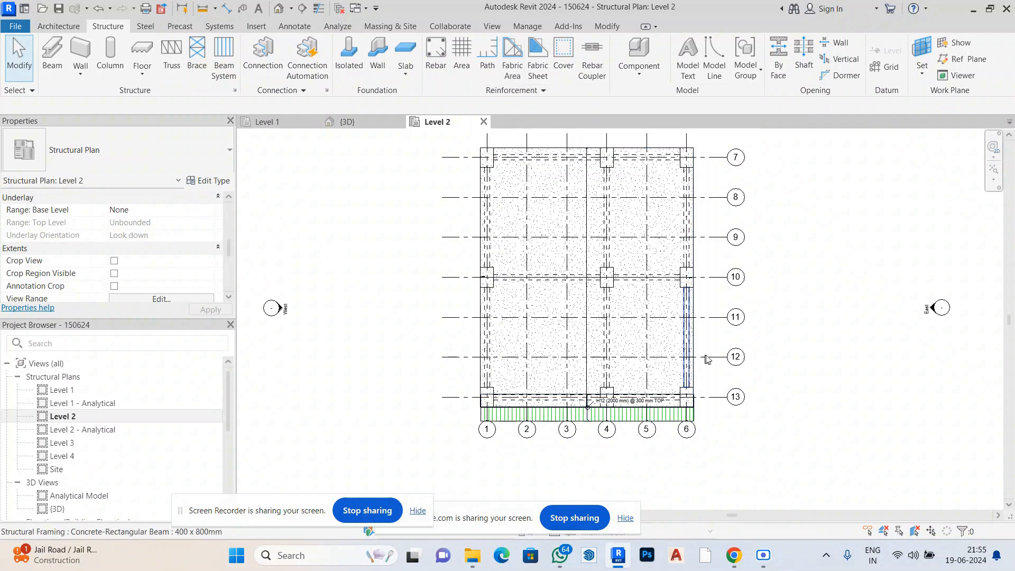
scroll(734, 424, up, 2)
click(650, 417)
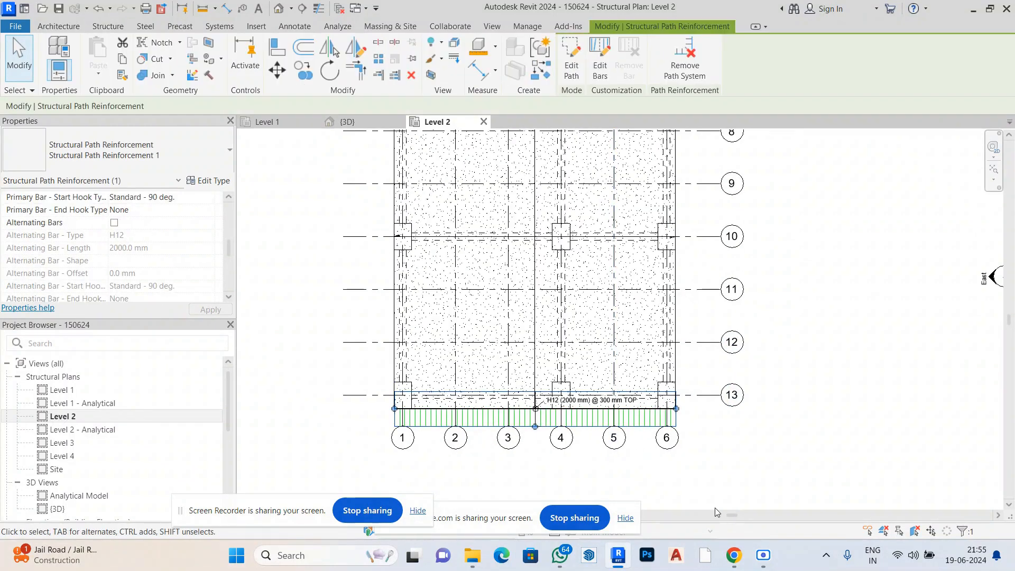
key(Down)
key(Down)
key(Down)
key(Down)
key(Down)
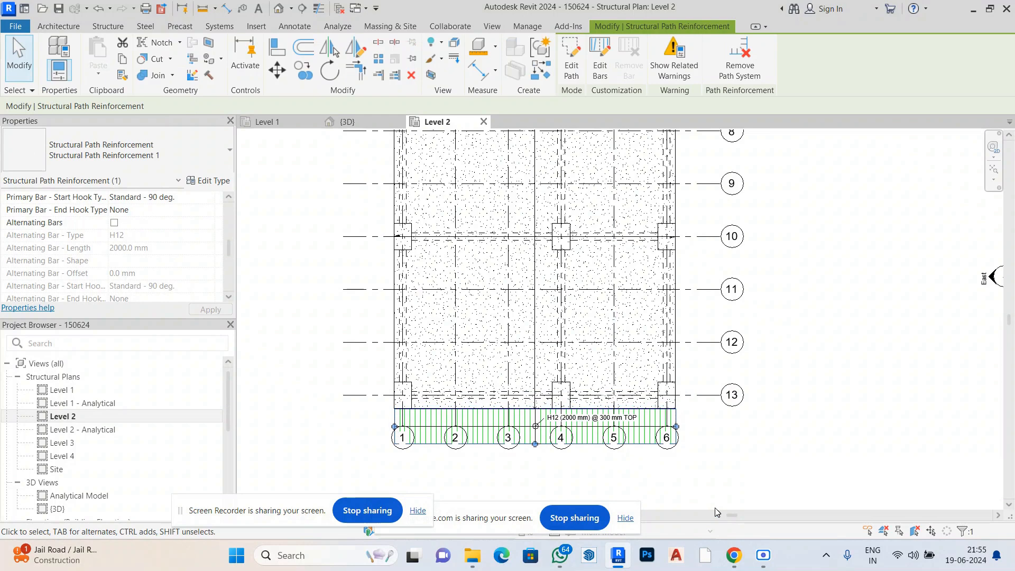
click(330, 428)
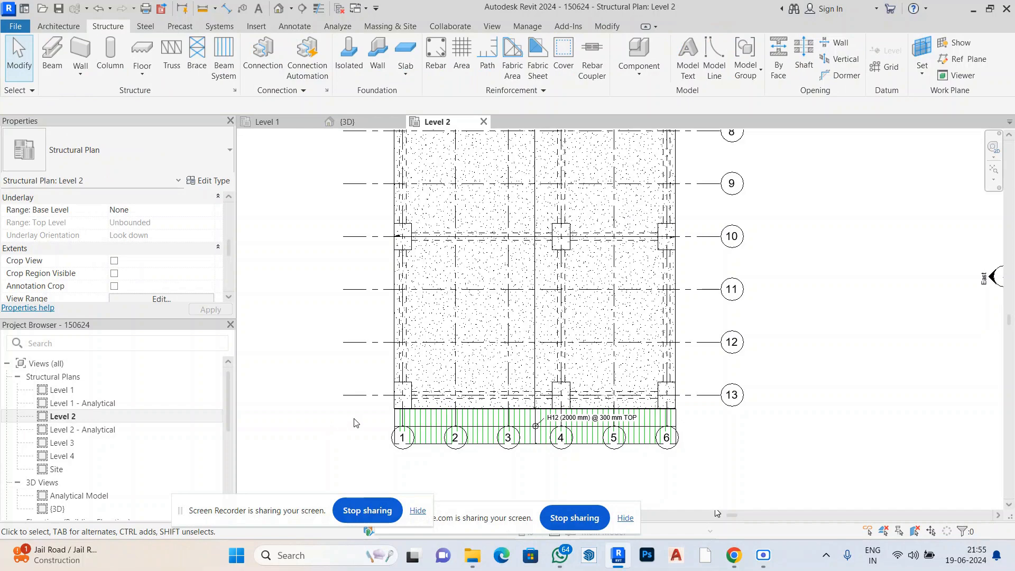
Extend the aligned grid lines 1 to 6 beyond grid 13 so their bubbles clear the path reinforcement.
scroll(668, 414, up, 2)
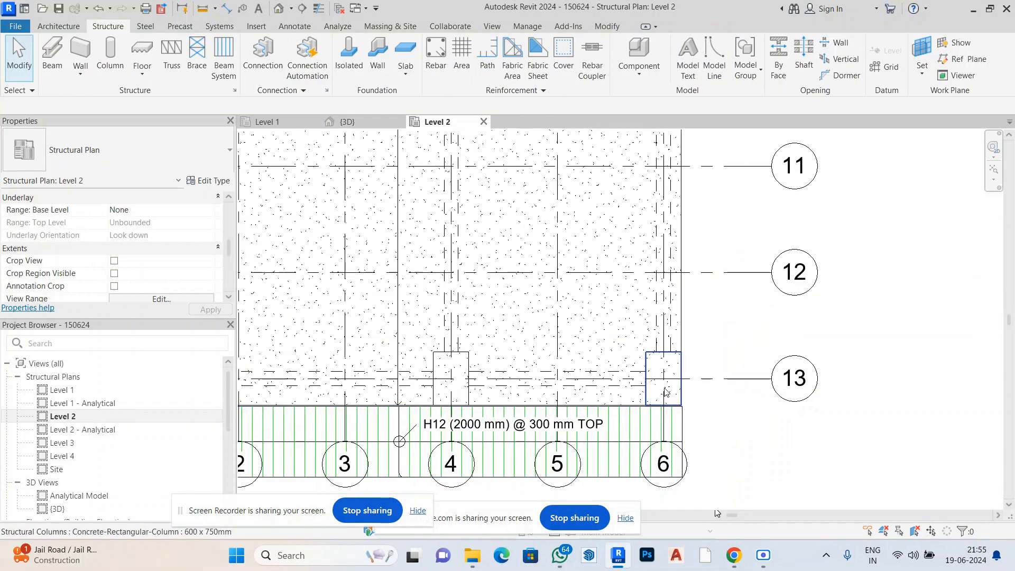
scroll(698, 426, down, 1)
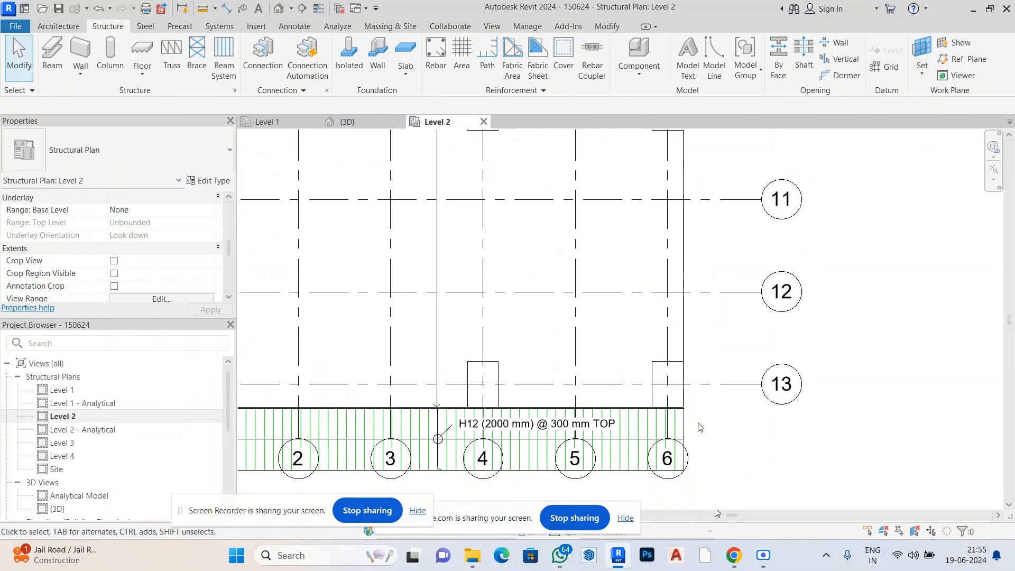
scroll(698, 426, down, 4)
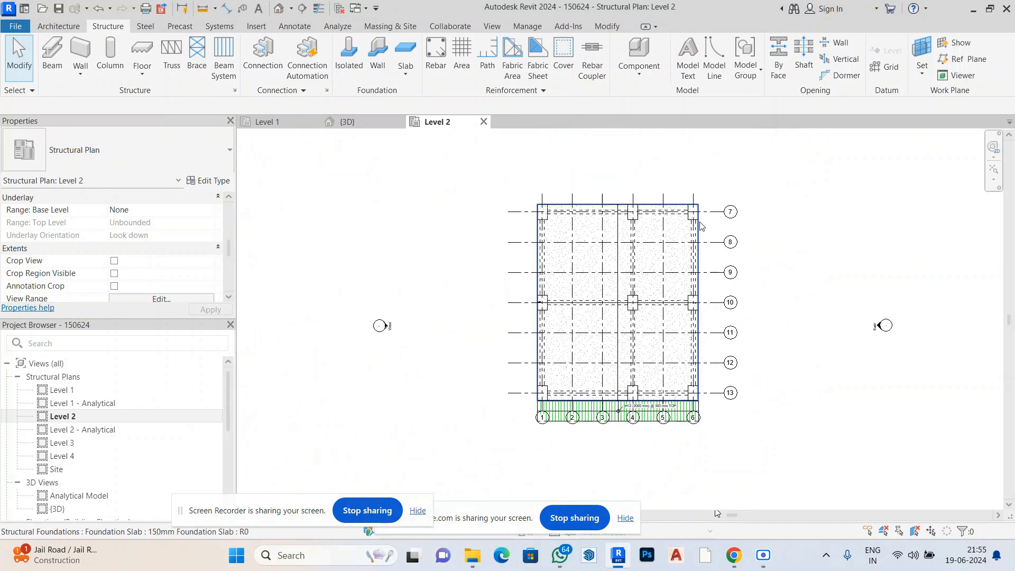
click(693, 228)
scroll(706, 434, up, 2)
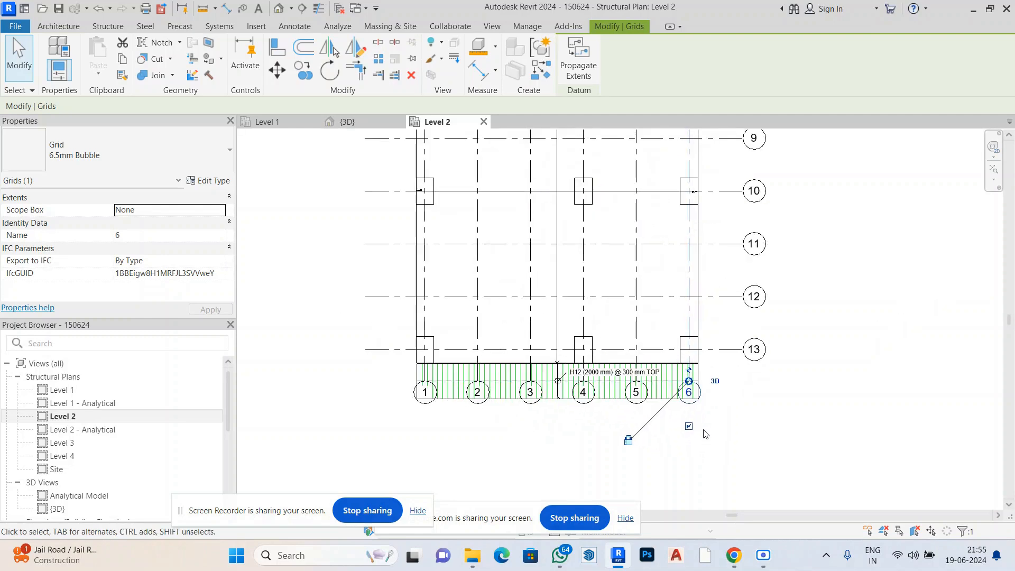
scroll(703, 434, up, 2)
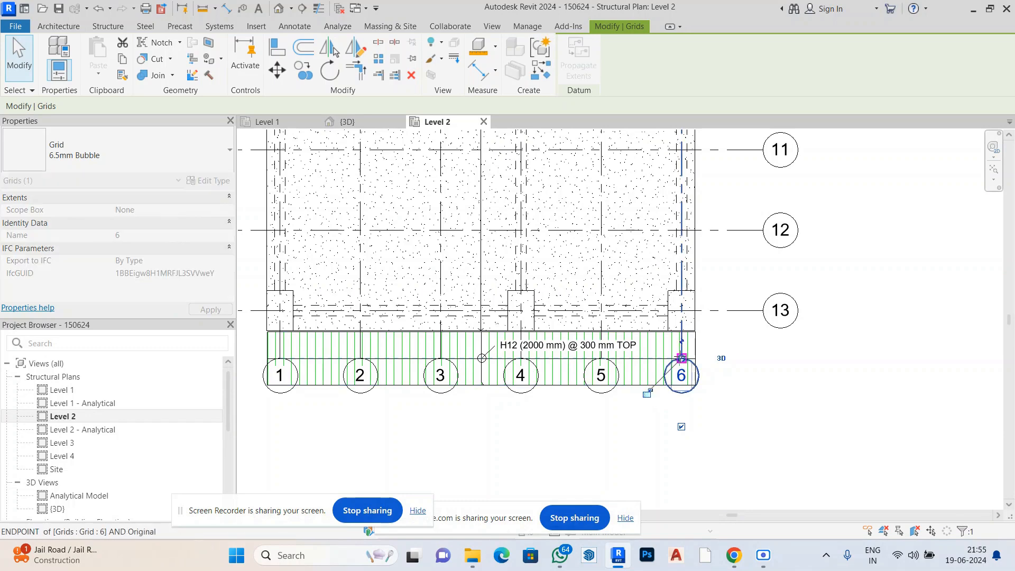
drag(682, 378, 682, 454)
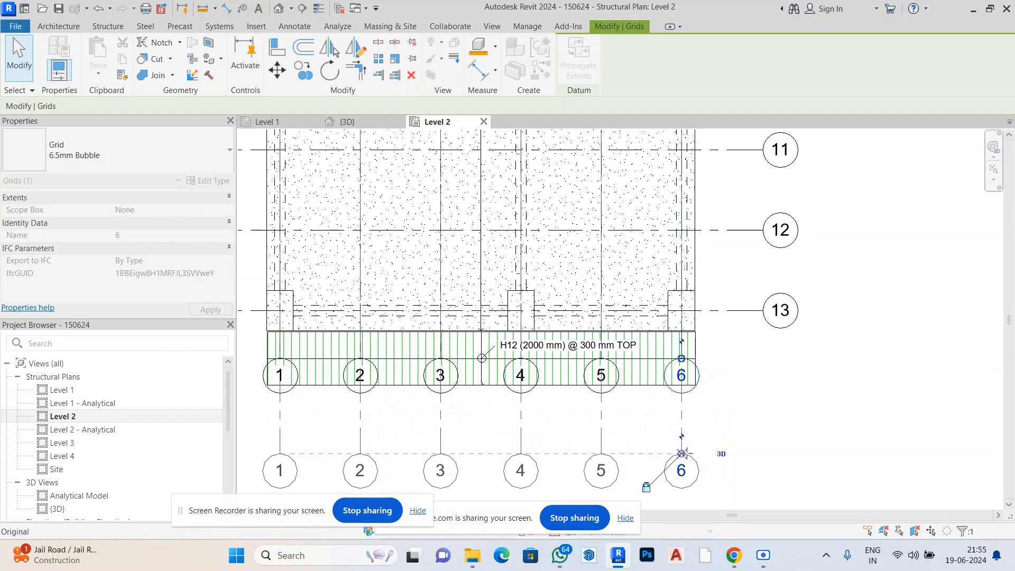
click(767, 414)
scroll(768, 415, down, 3)
scroll(770, 414, down, 1)
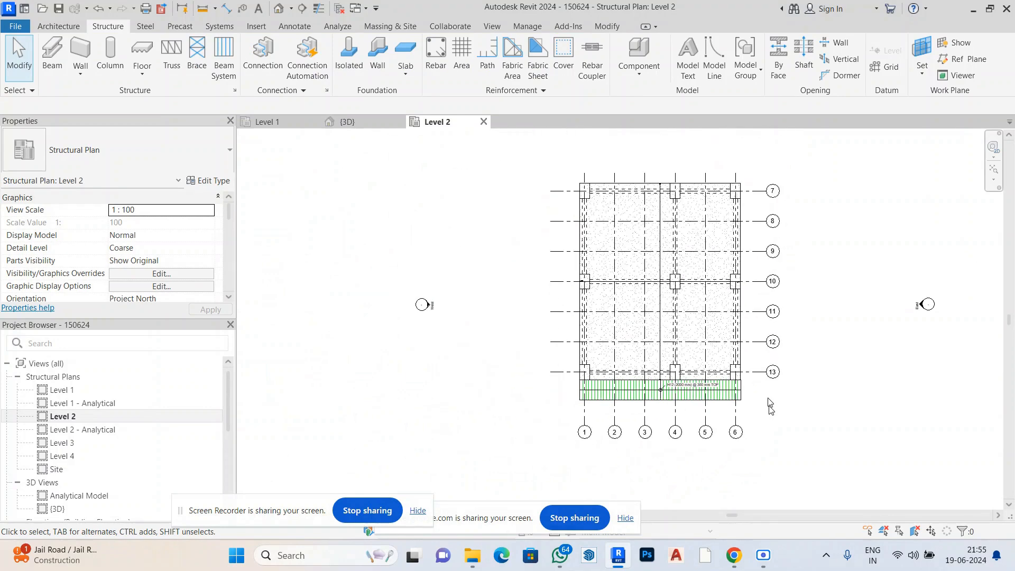
Start a Fabric Area on the Level 2 foundation slab and sketch a rectangular boundary over the whole slab, corner to corner.
scroll(770, 403, up, 1)
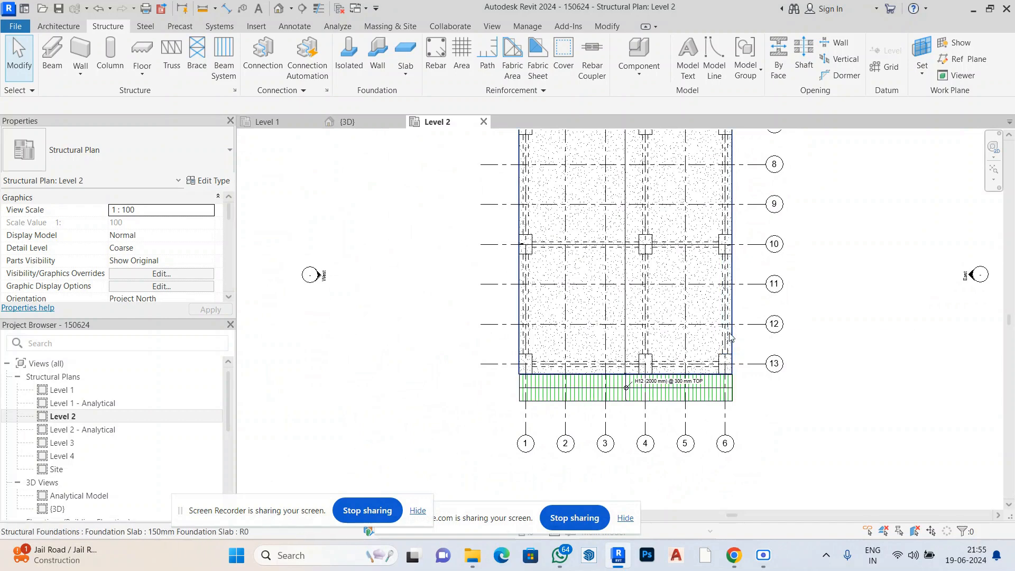
scroll(705, 336, down, 1)
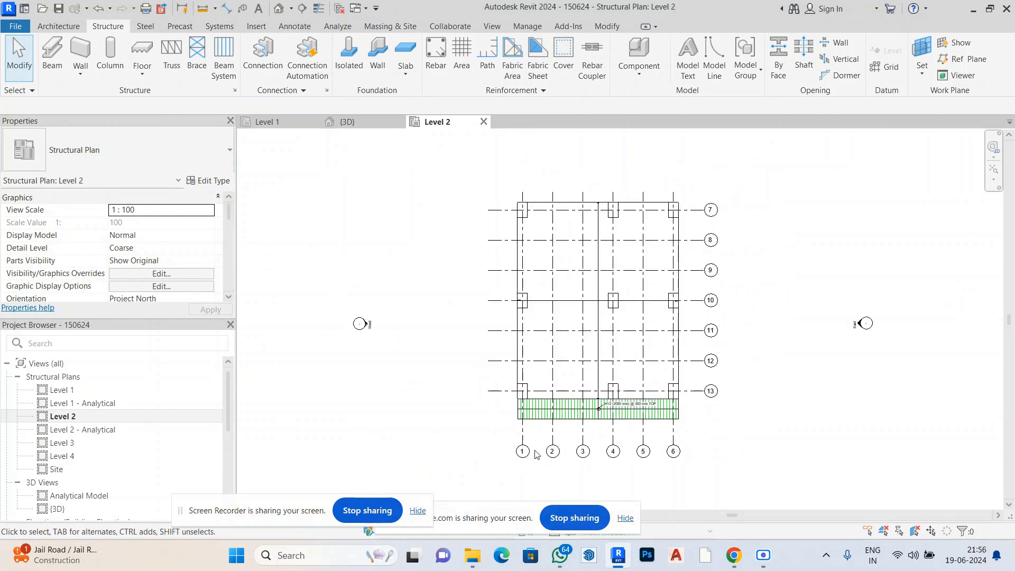
scroll(705, 336, up, 1)
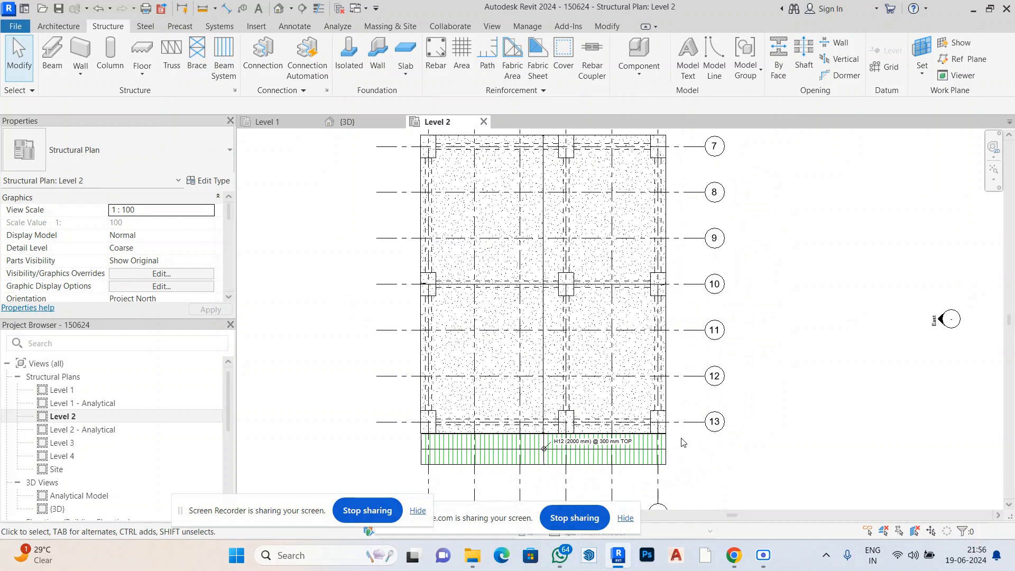
click(512, 59)
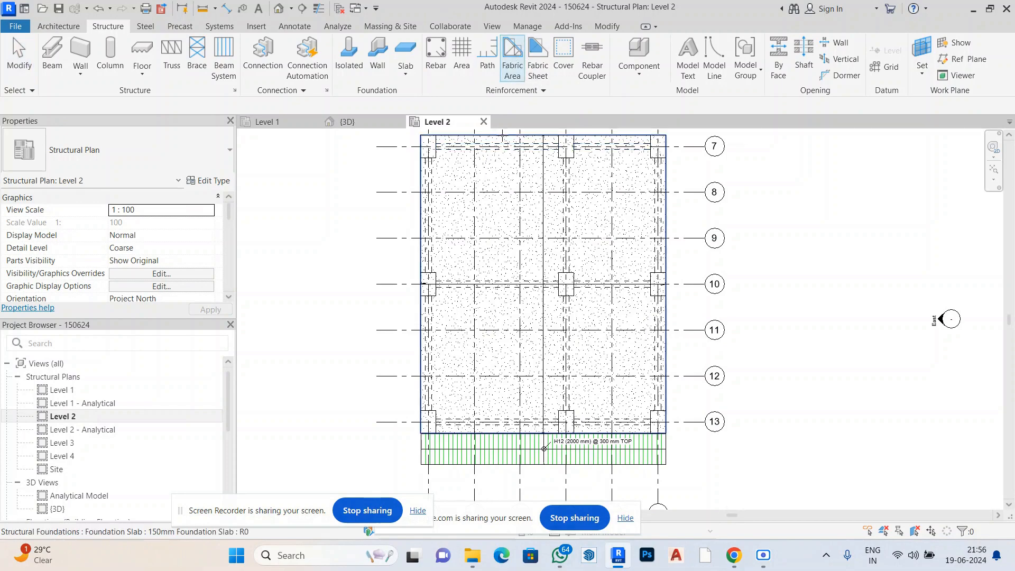
click(420, 138)
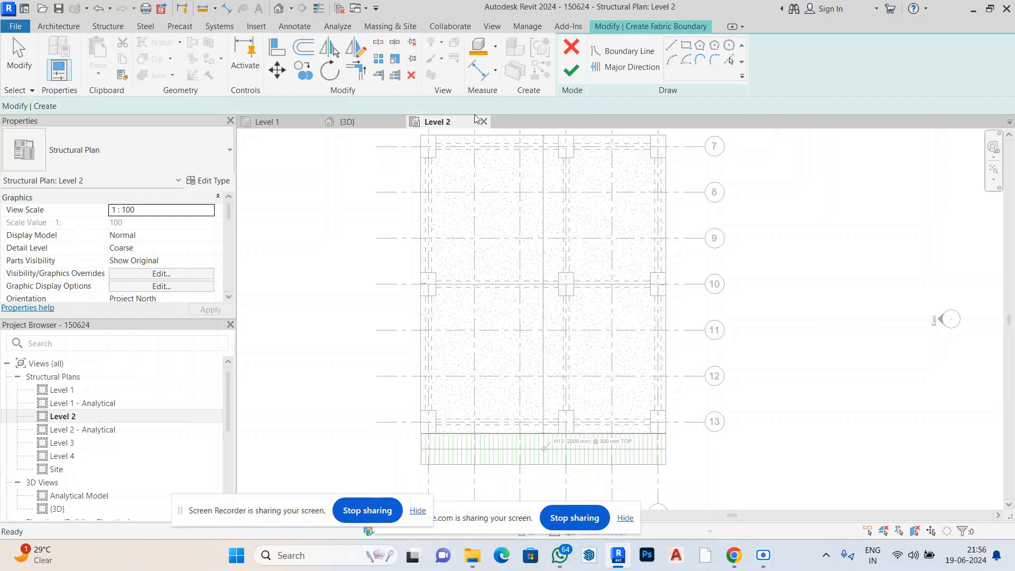
click(428, 146)
click(665, 434)
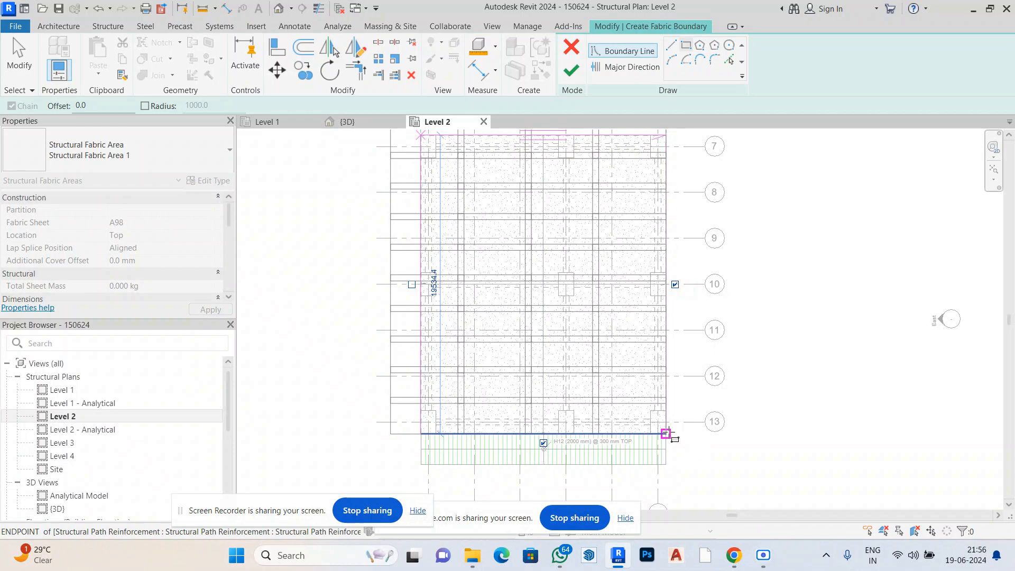
click(665, 432)
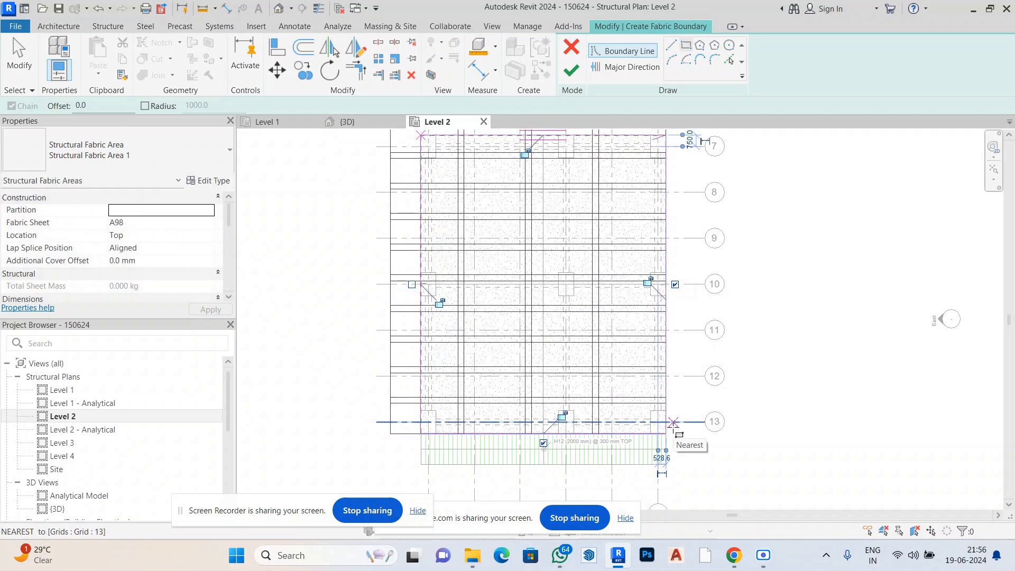
Set the fabric area's major direction along the slab's grid 6 edge and finish the sketch.
click(629, 67)
click(670, 231)
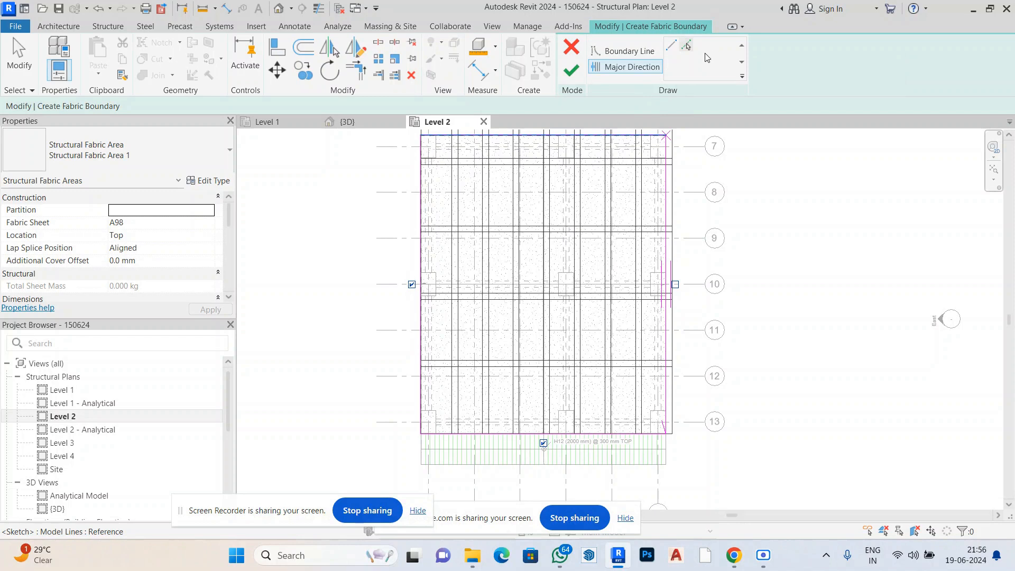
click(686, 48)
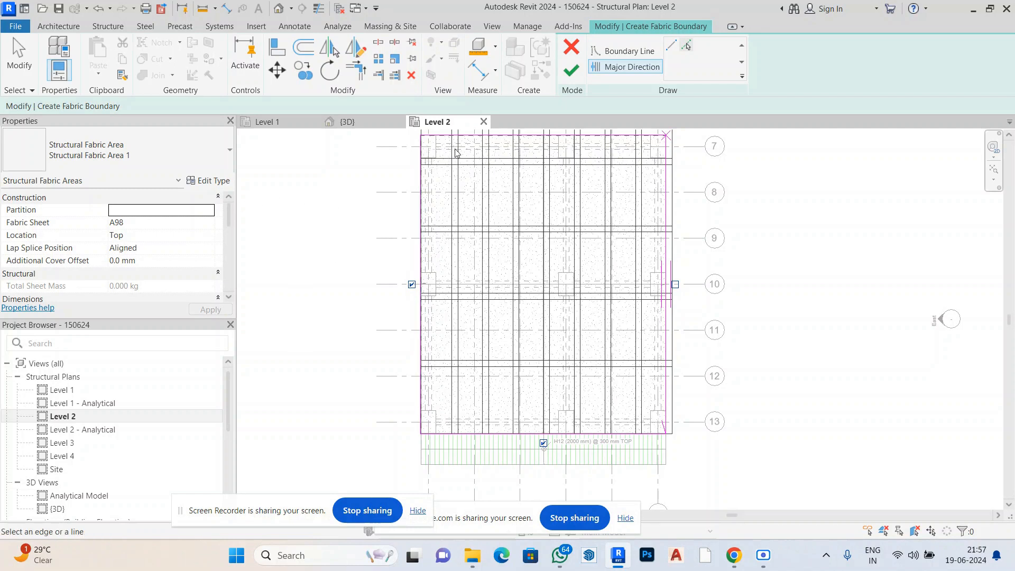
click(576, 75)
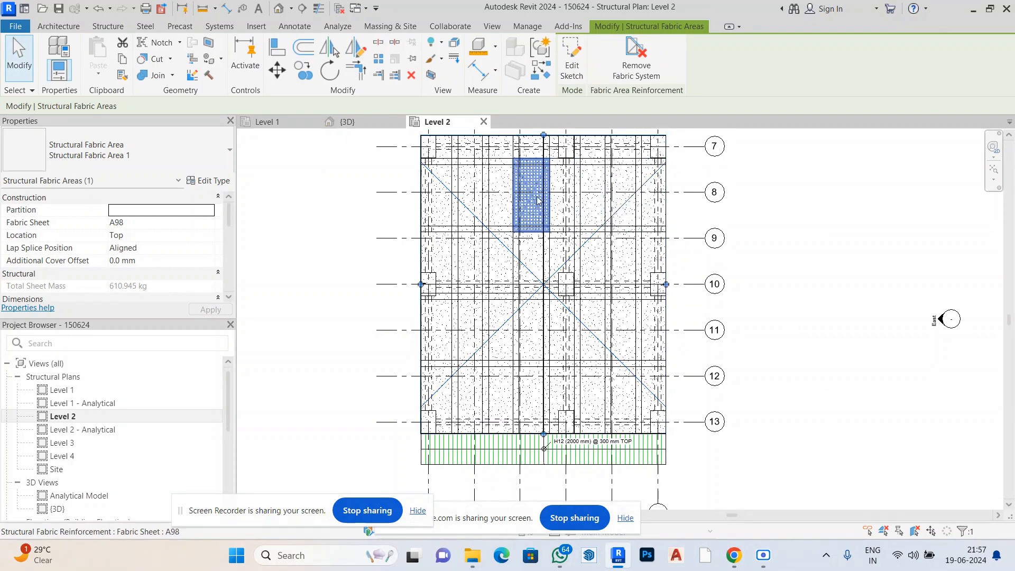
Examine one A98 fabric sheet between grids 7 and 9 and its cut dimensions and lap splice lengths.
scroll(671, 171, up, 3)
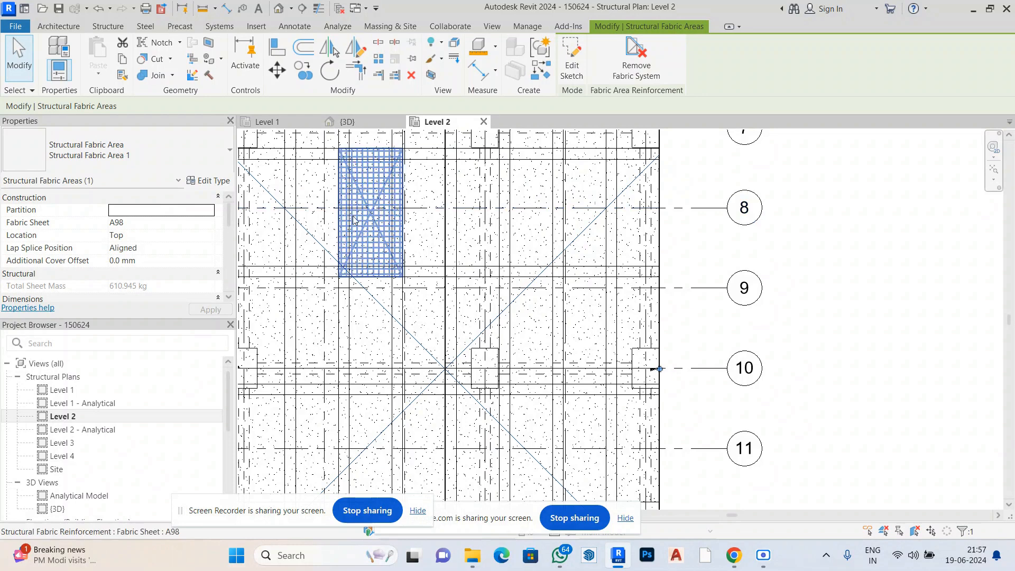
scroll(401, 232, up, 5)
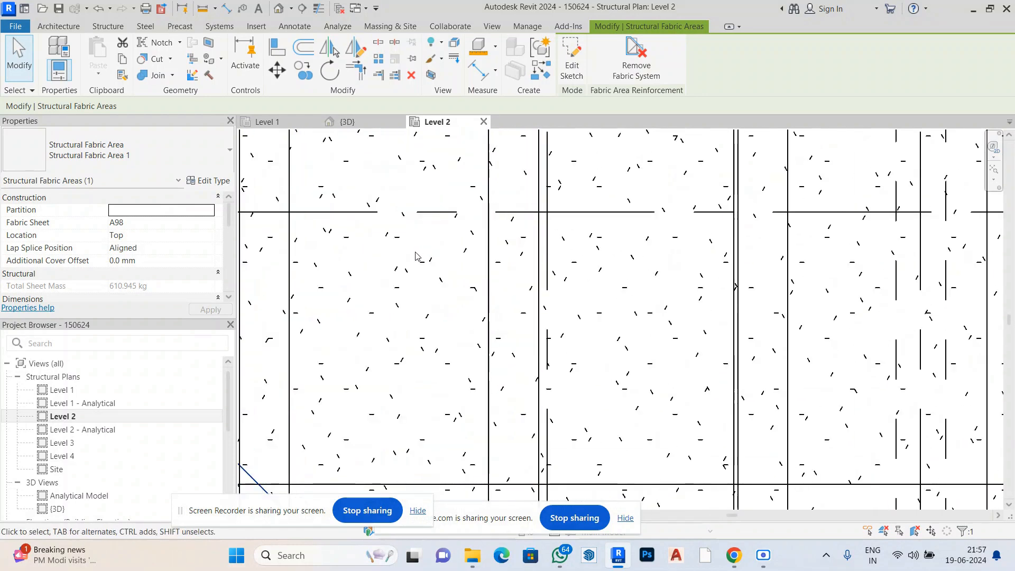
click(532, 246)
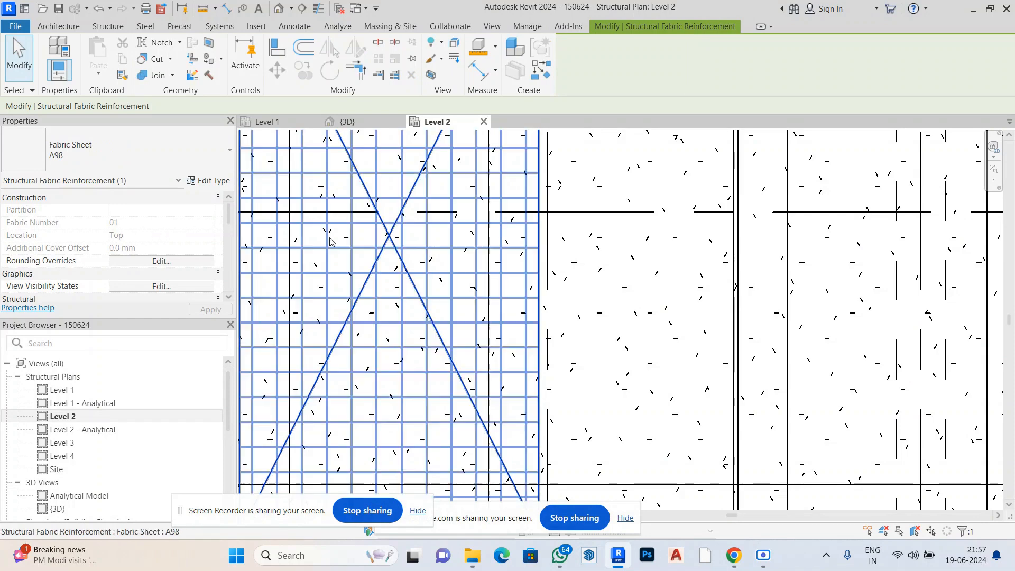
scroll(142, 238, down, 5)
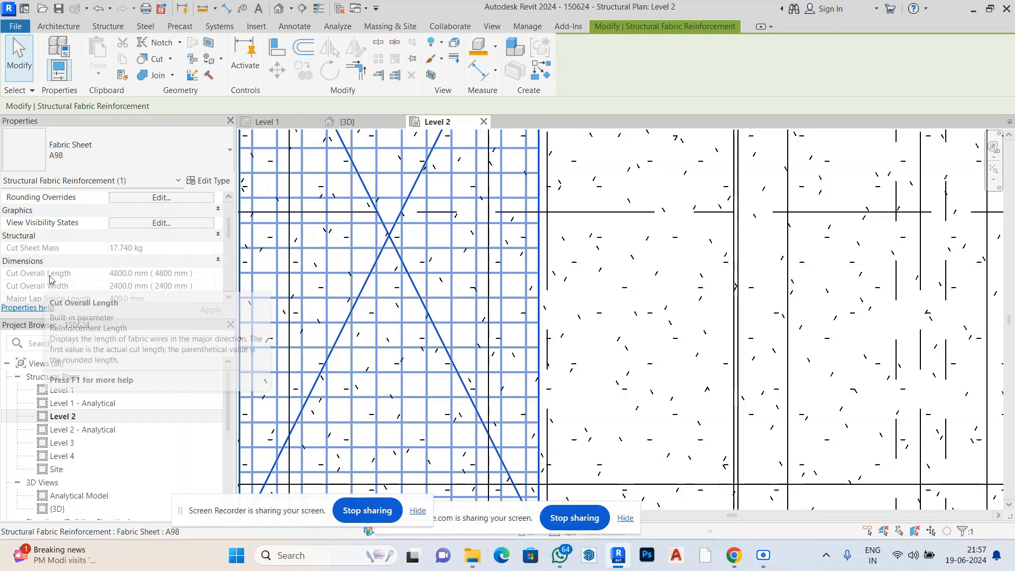
scroll(132, 269, down, 1)
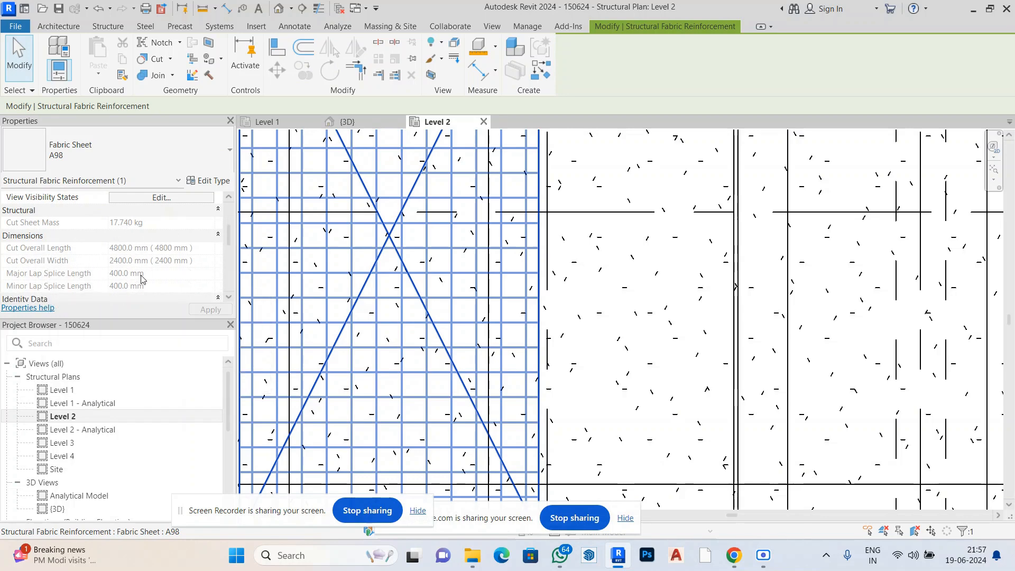
scroll(168, 275, down, 5)
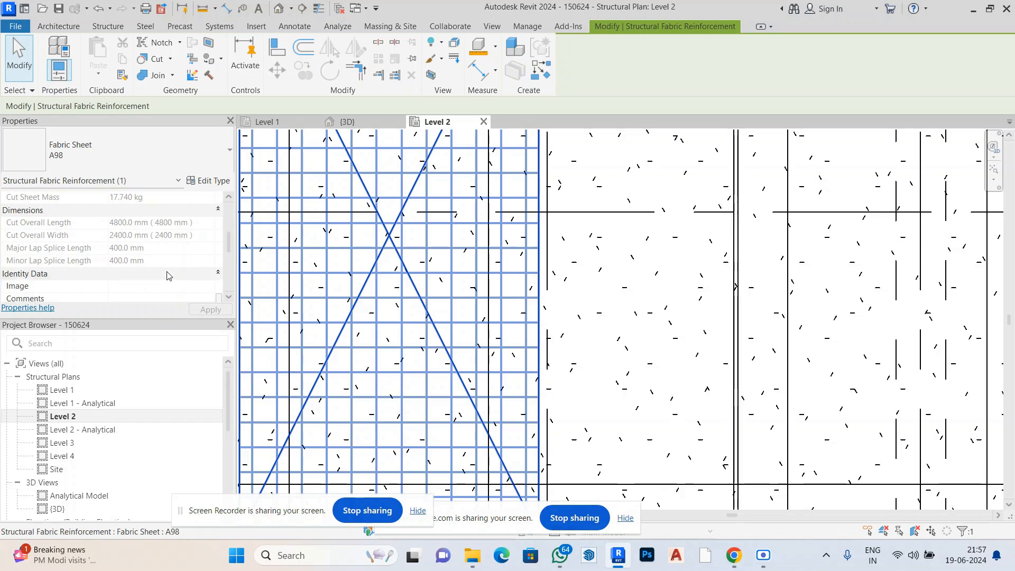
scroll(168, 275, down, 3)
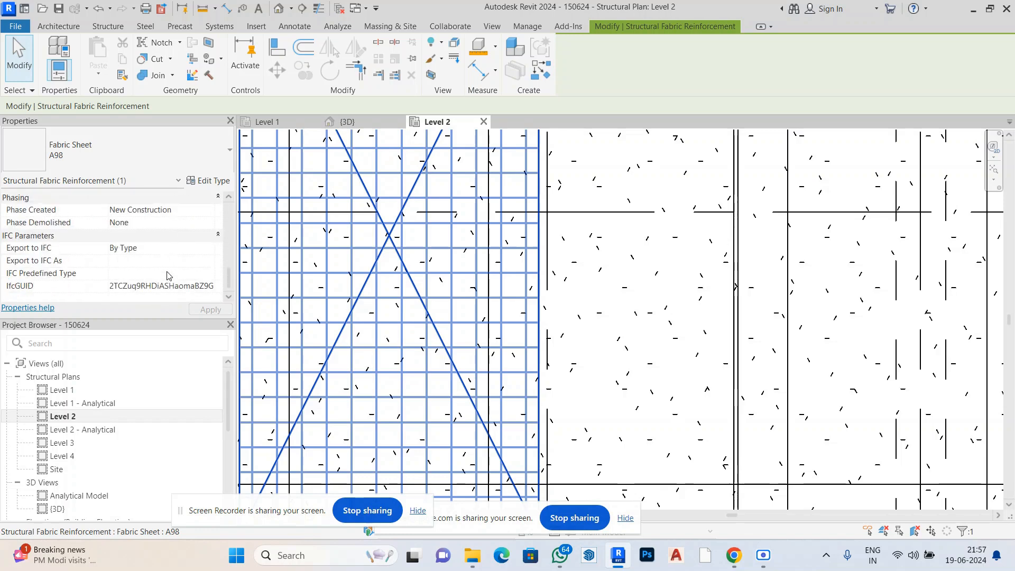
scroll(168, 275, down, 1)
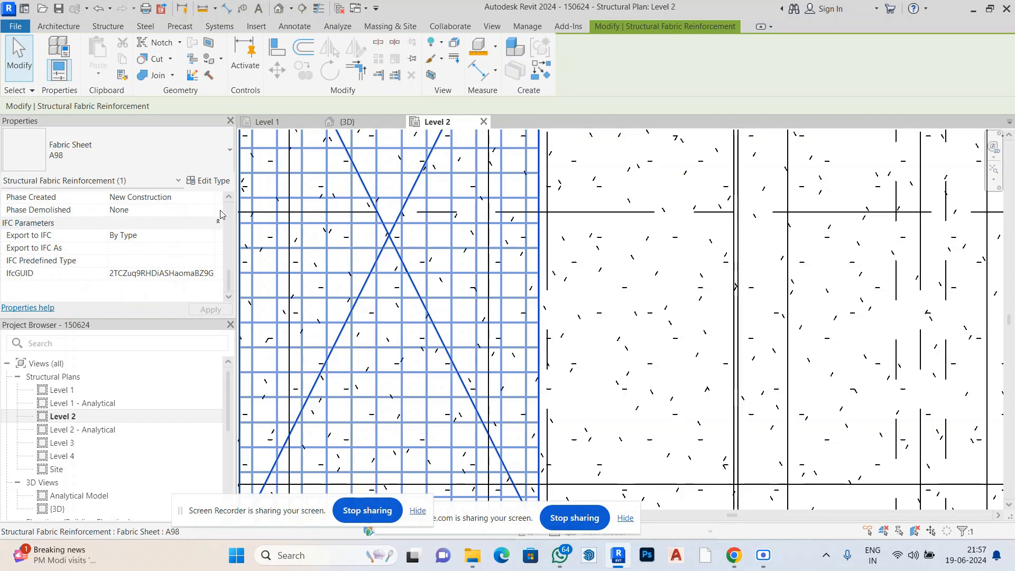
Set the default major lap splice length of the A98 fabric sheet type to 800 mm.
click(209, 181)
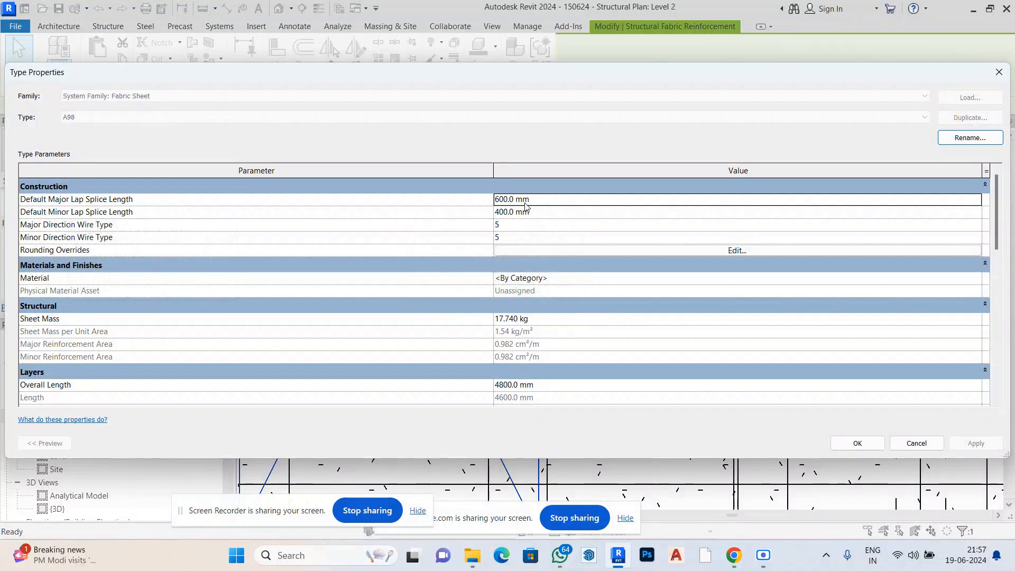
click(499, 199)
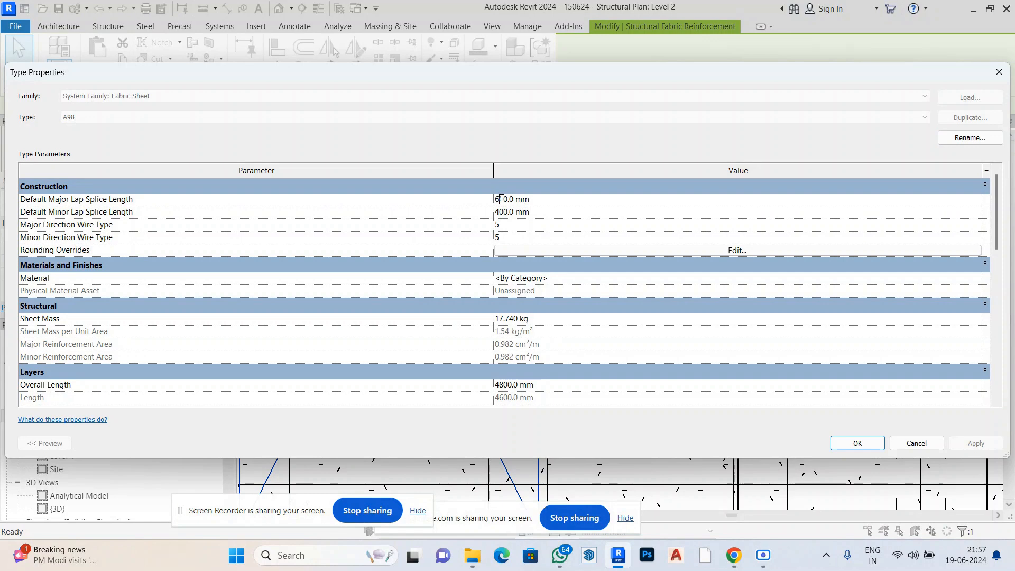
key(BackSpace)
text(8)
Browse the project materials for the A98 fabric sheet type and close the list without assigning one.
click(963, 280)
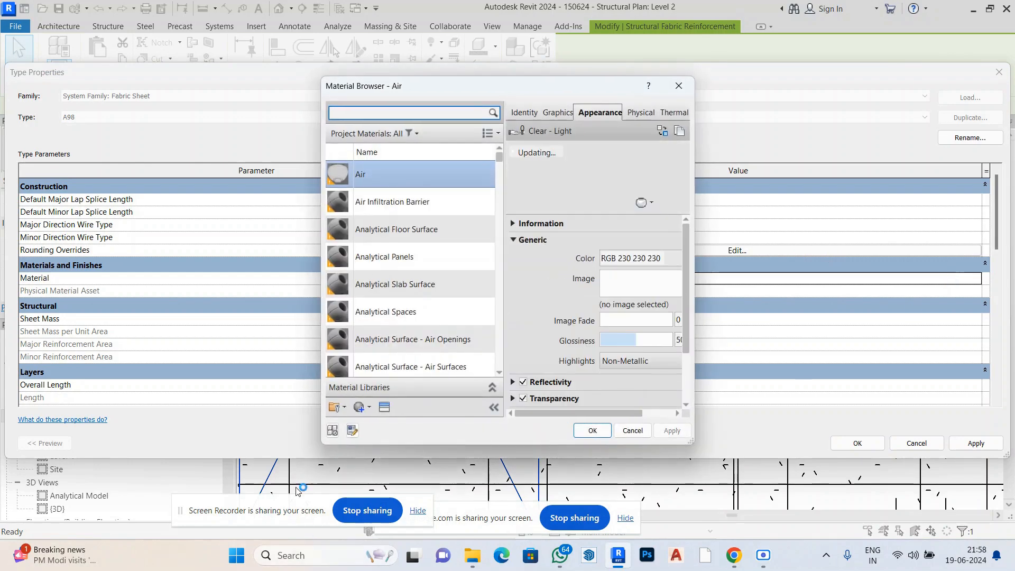
scroll(427, 286, down, 2)
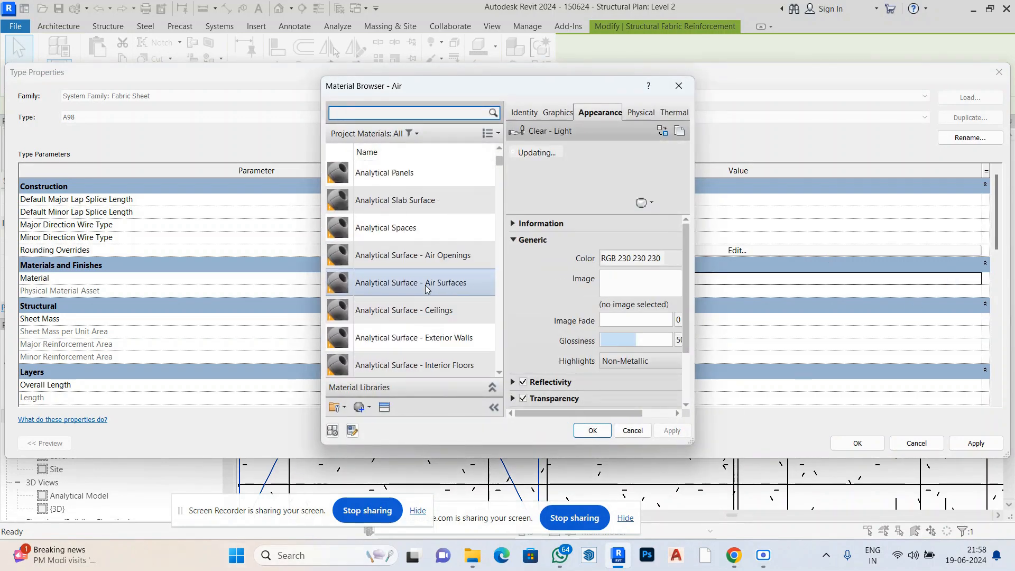
scroll(427, 285, up, 1)
scroll(427, 288, down, 3)
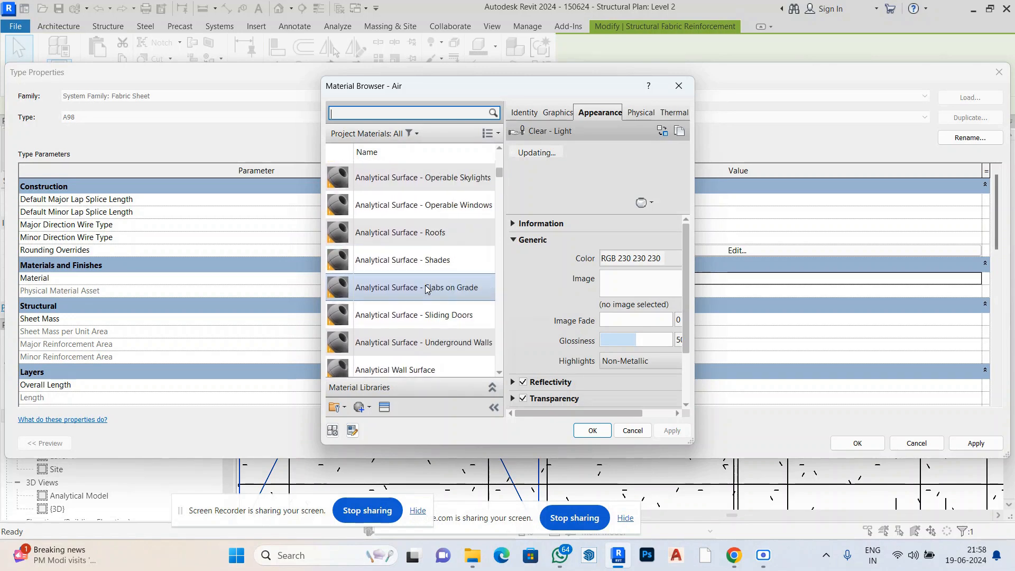
scroll(427, 288, down, 2)
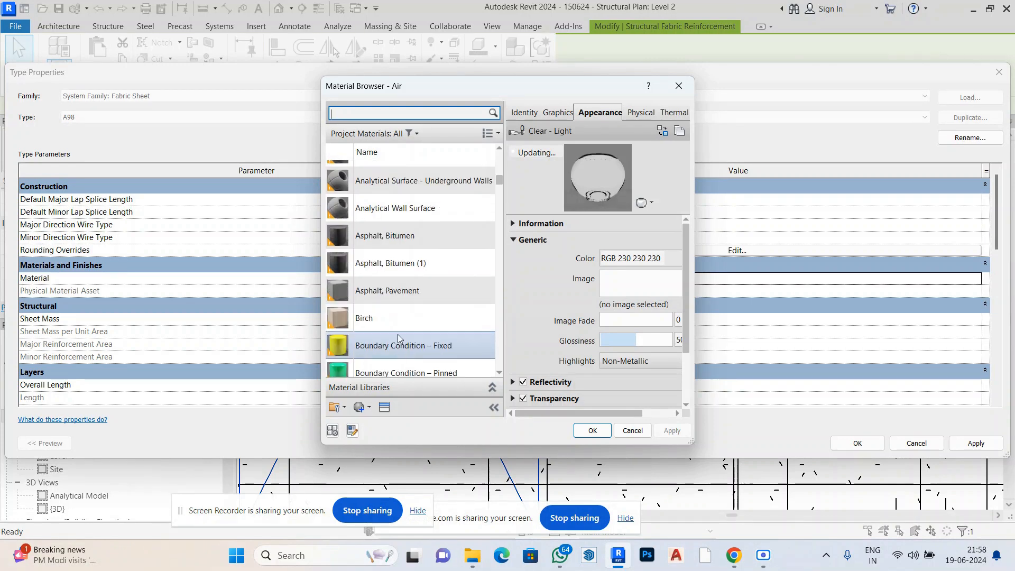
scroll(398, 338, down, 2)
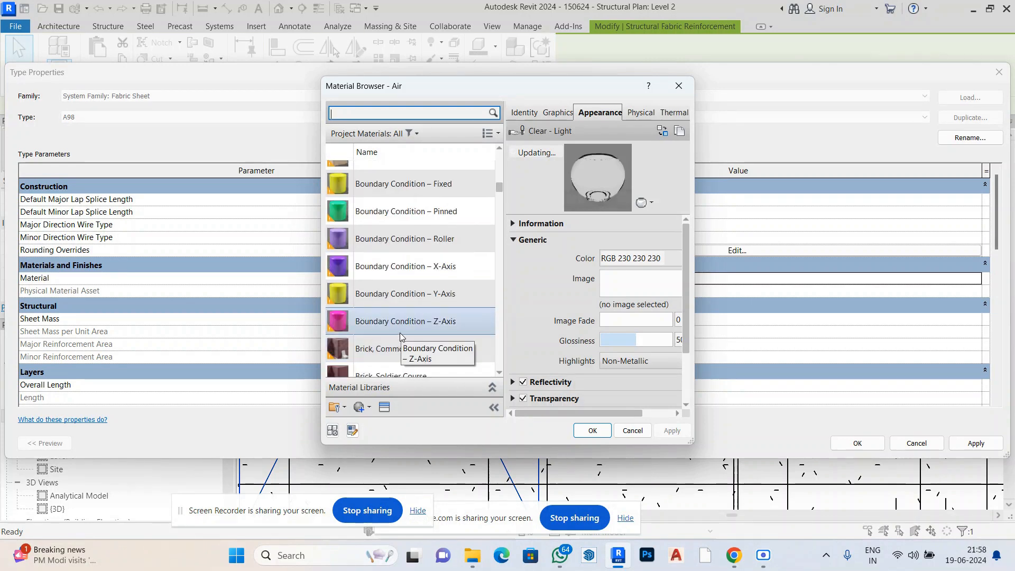
scroll(399, 332, down, 1)
click(631, 430)
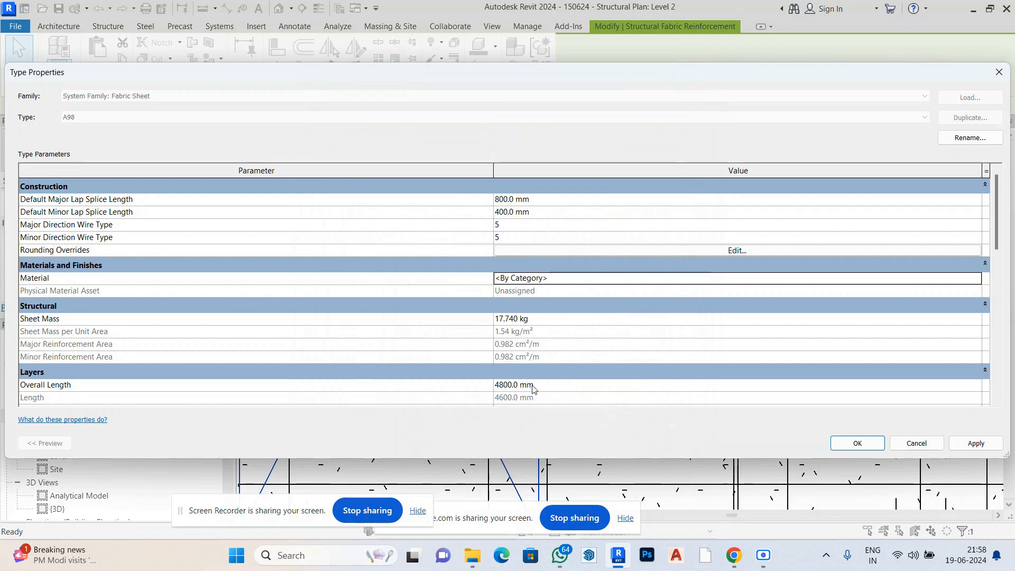
Review the remaining layer, identity and IFC properties of the A98 fabric sheet type, and apply the type changes.
scroll(532, 389, down, 2)
scroll(533, 384, down, 2)
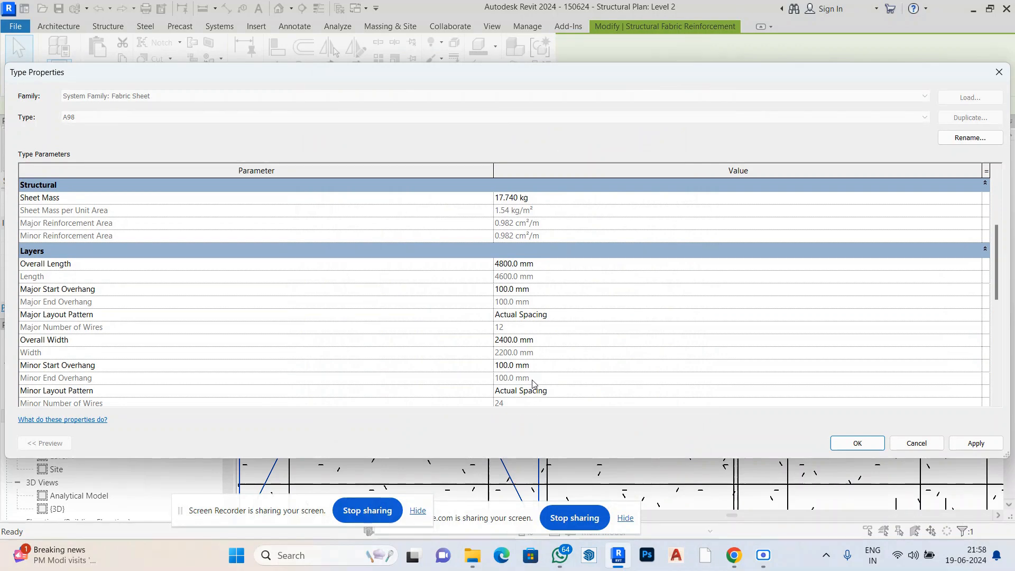
scroll(630, 354, down, 6)
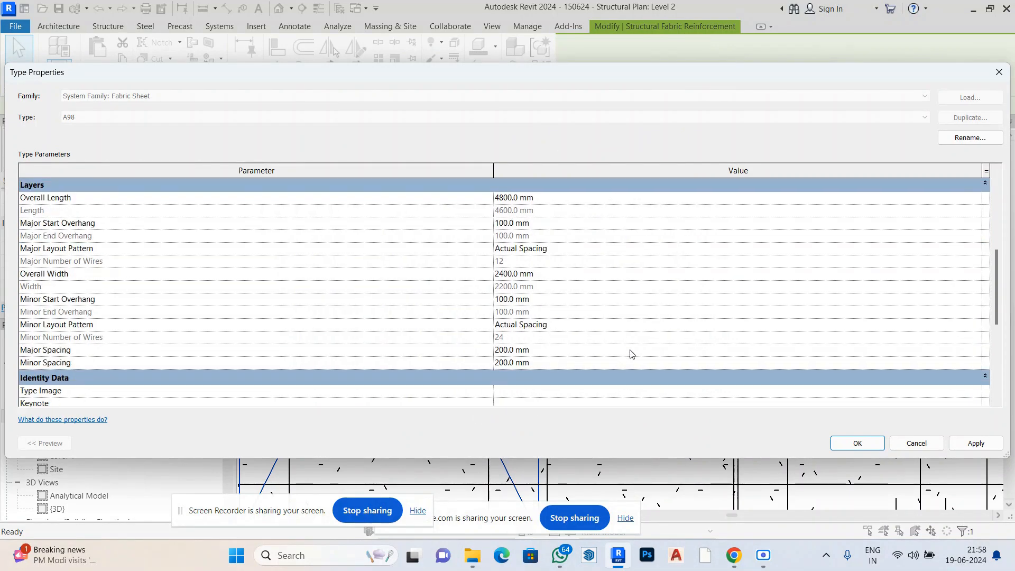
scroll(714, 346, down, 2)
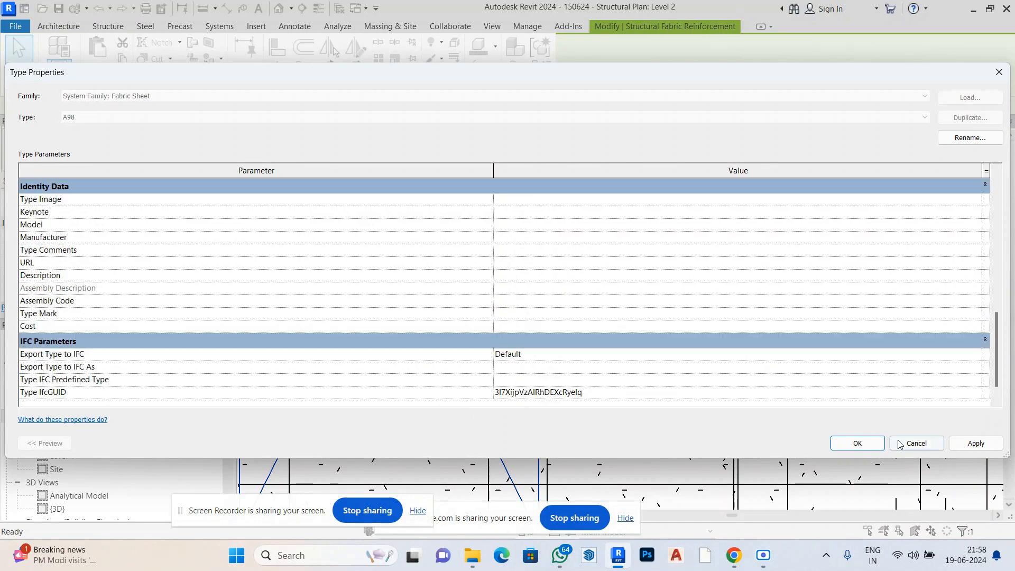
click(964, 444)
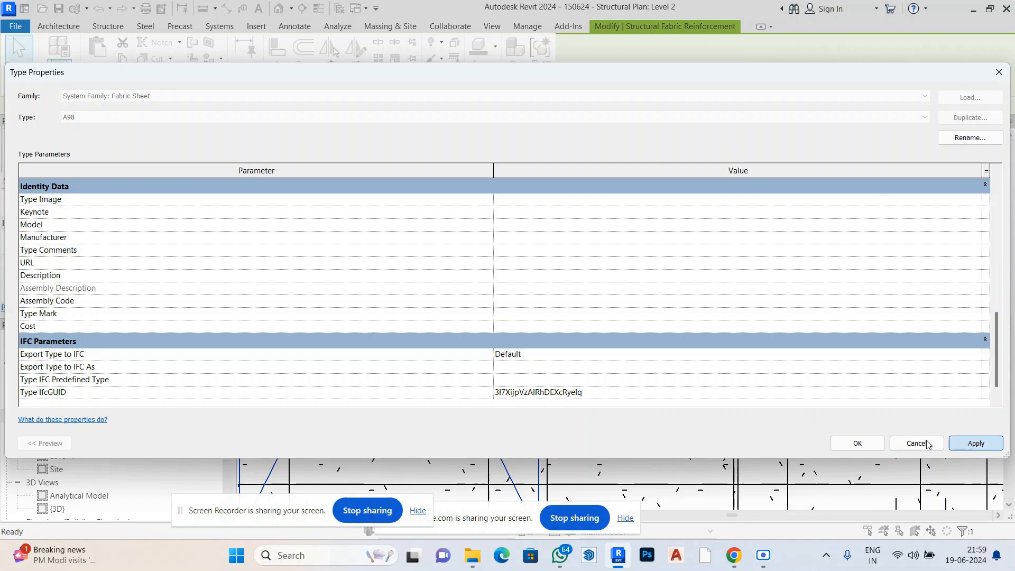
click(851, 444)
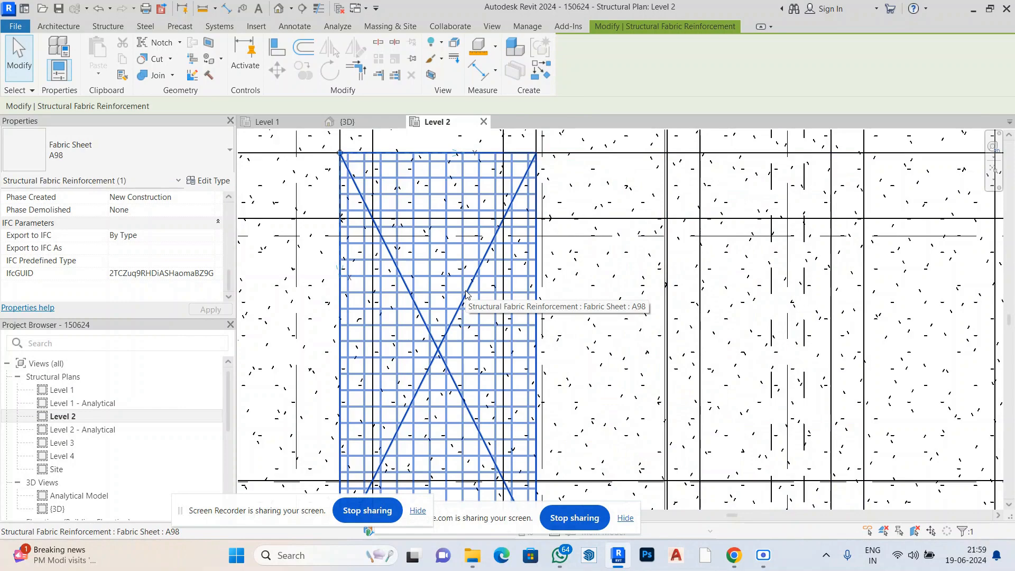
Set the selected A98 fabric sheet to show unobscured in the {3D} view and the South, East, North and West elevations.
scroll(466, 295, down, 1)
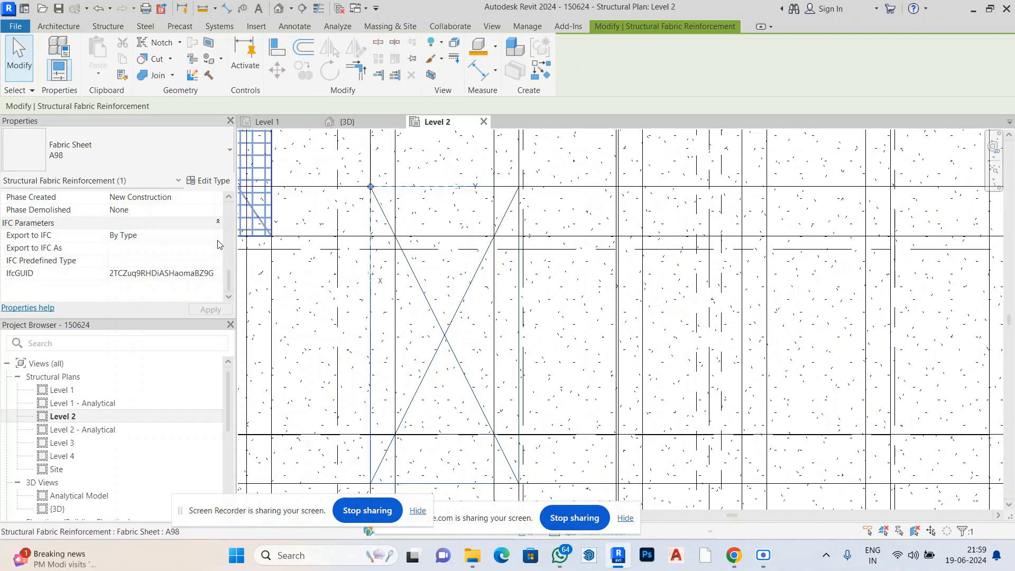
scroll(148, 242, up, 2)
scroll(148, 242, up, 5)
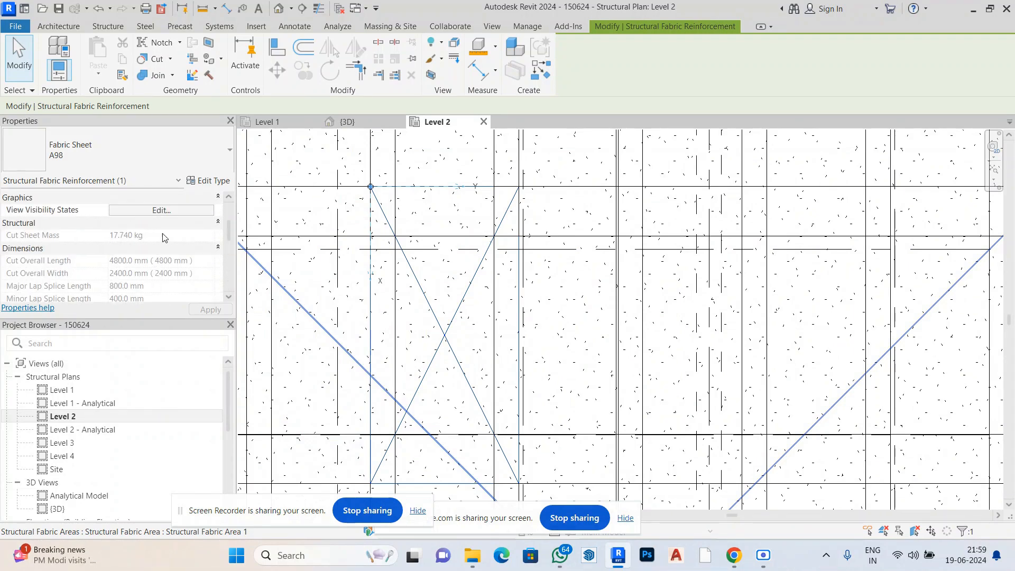
click(173, 210)
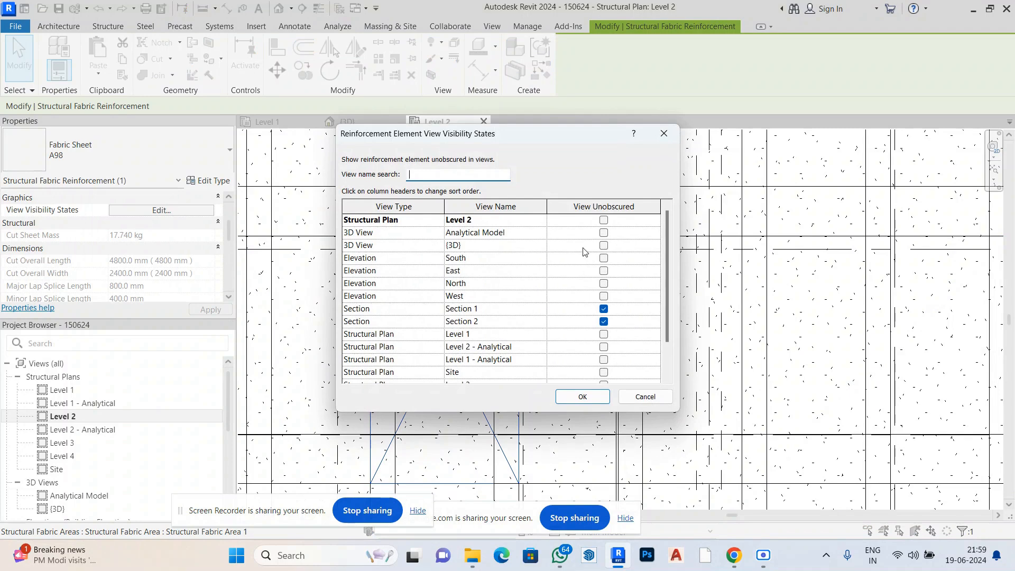
click(604, 246)
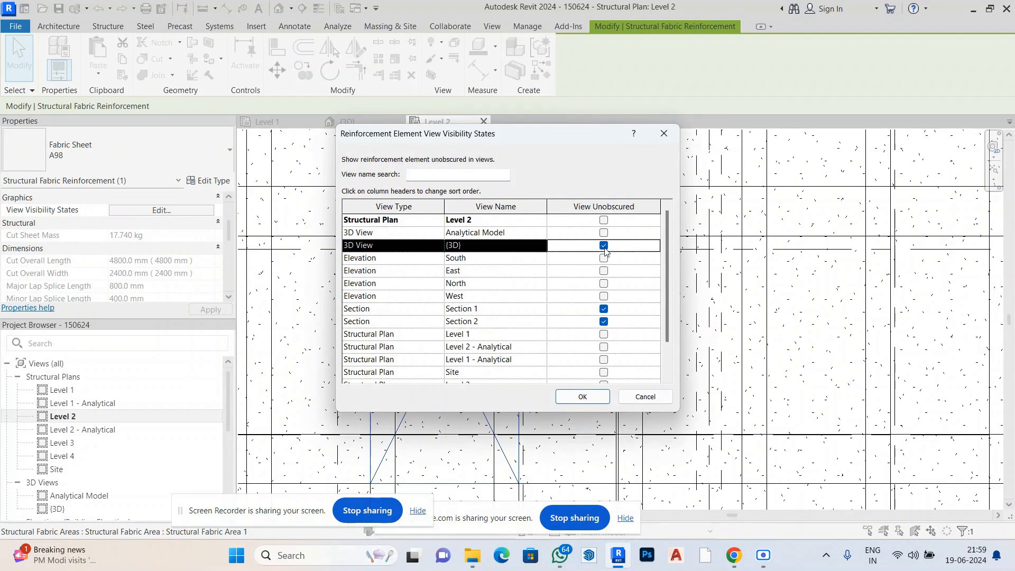
click(604, 258)
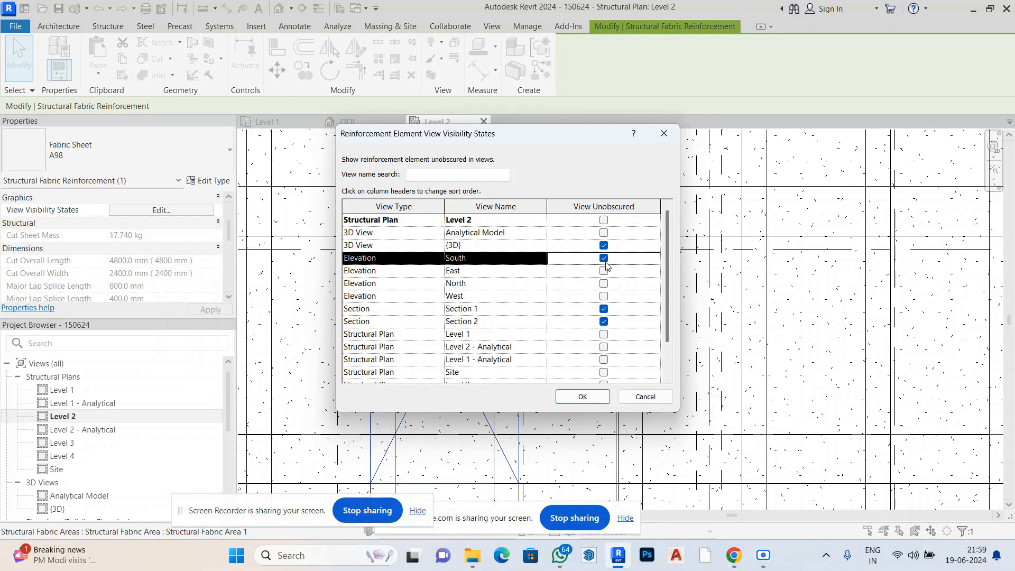
click(603, 271)
click(603, 283)
click(604, 297)
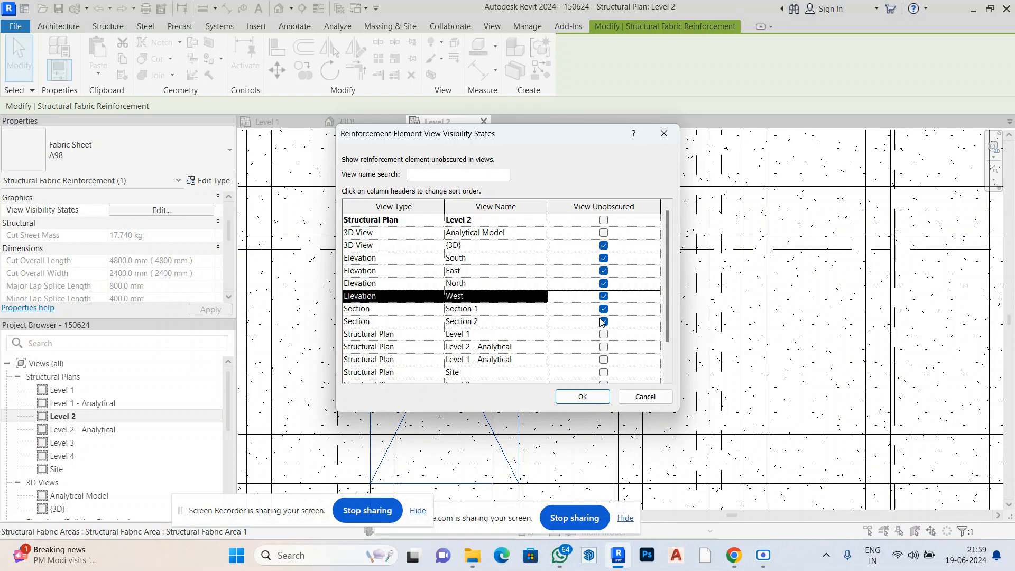
Make the fabric sheet unobscured in the Level 1 and Level 3 structural plans as well, and confirm the view visibility states.
click(604, 334)
scroll(604, 347, down, 1)
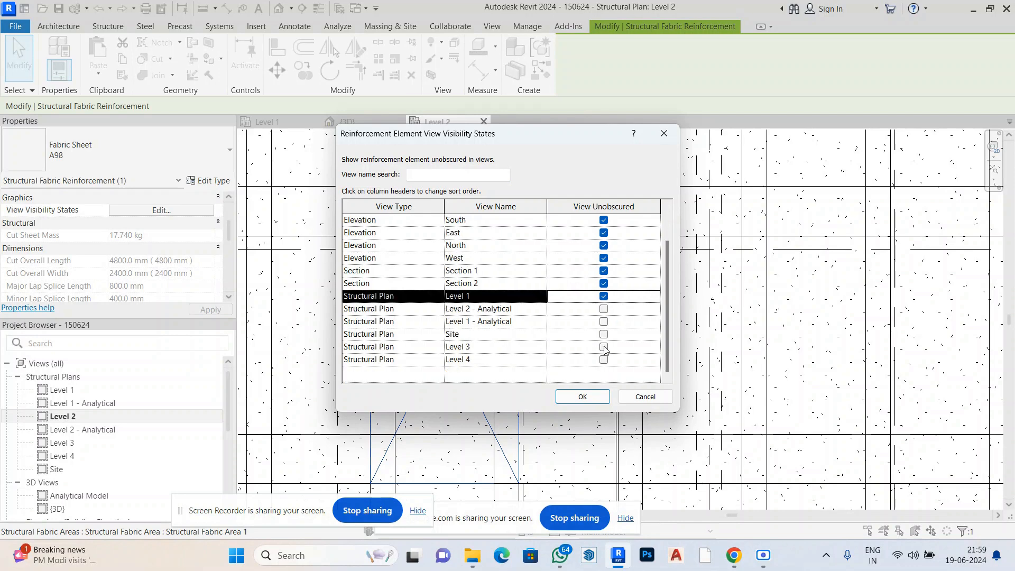
click(603, 347)
click(603, 360)
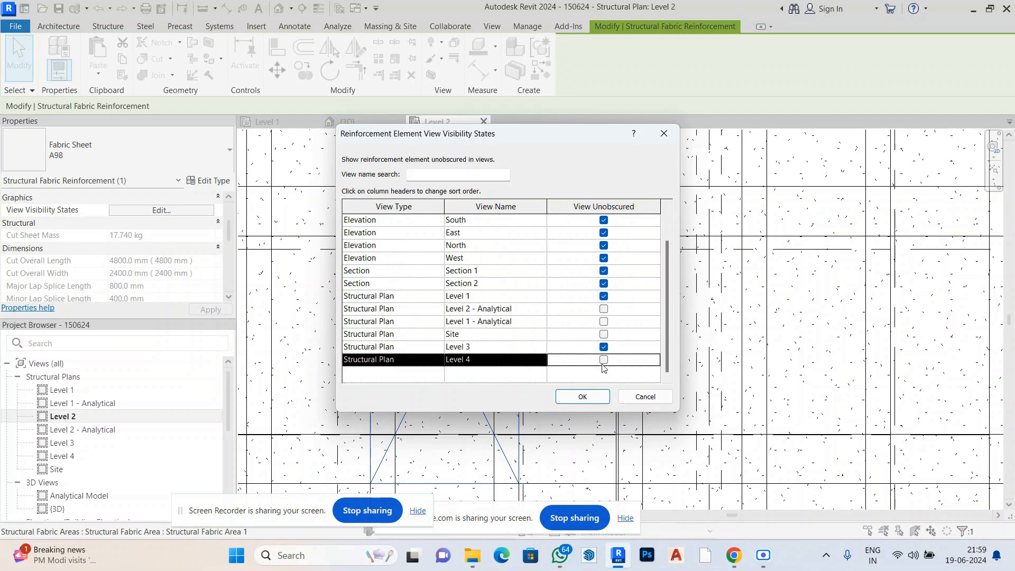
click(582, 396)
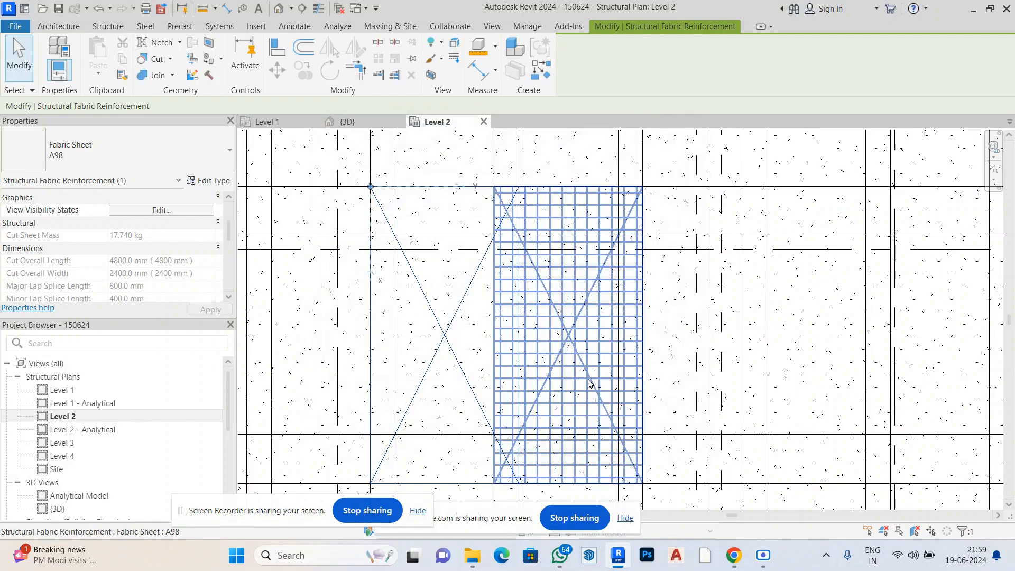
Open the default 3D view and examine the A98 fabric sheets on the Level 2 slab.
click(278, 8)
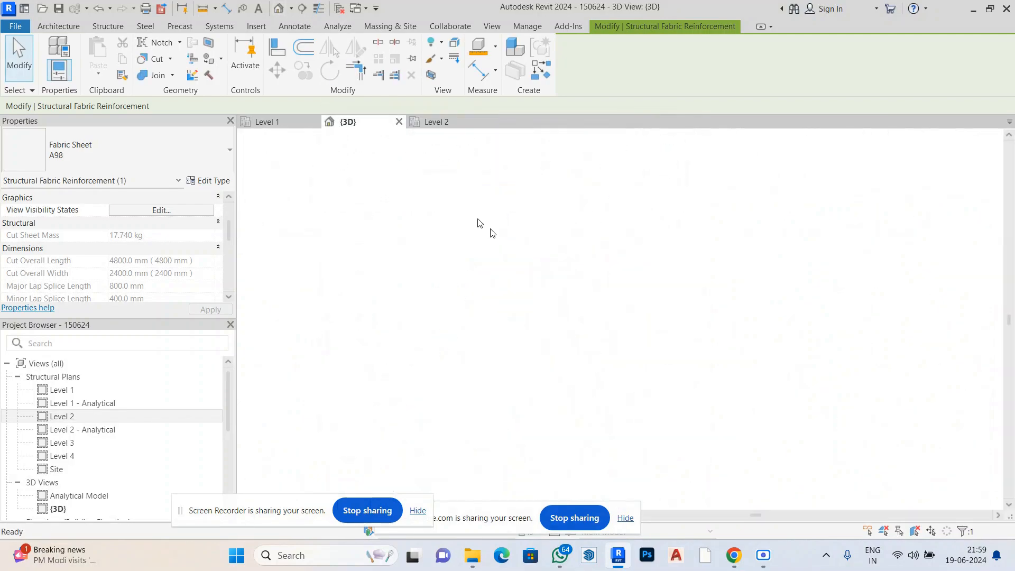
scroll(605, 431, down, 2)
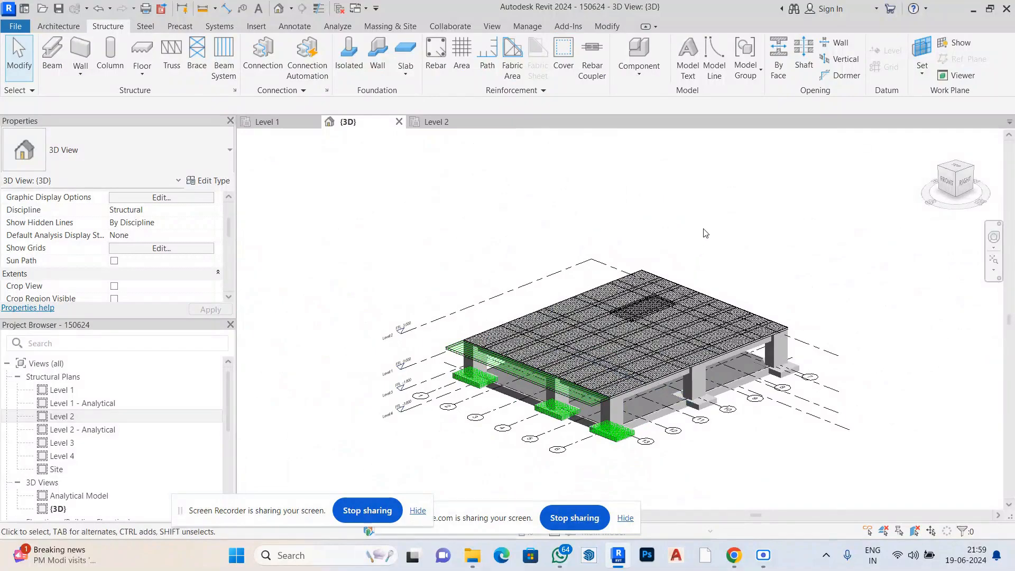
scroll(629, 404, up, 6)
scroll(629, 404, up, 5)
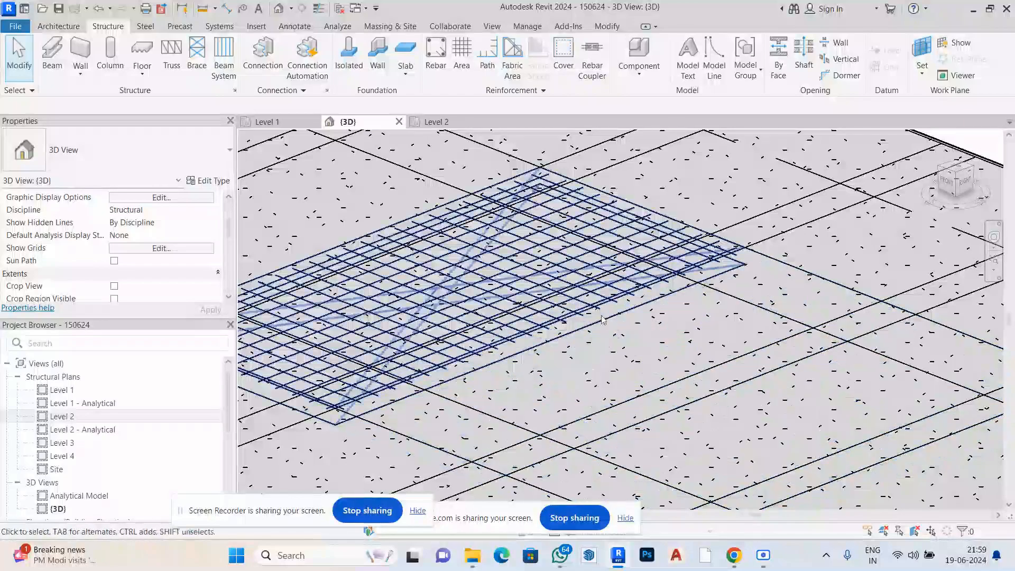
scroll(634, 366, down, 1)
scroll(610, 371, down, 4)
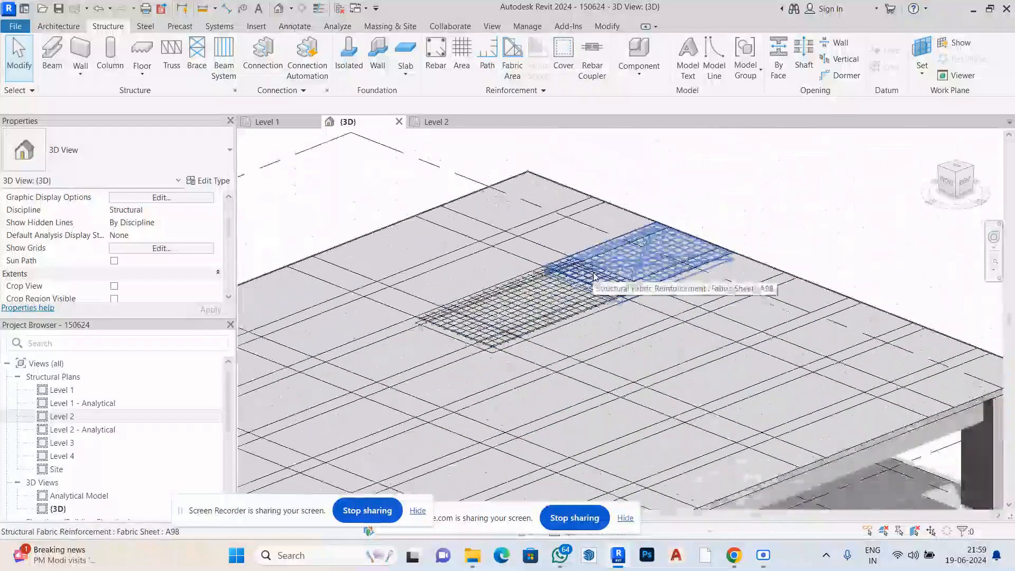
right_click(813, 200)
click(832, 202)
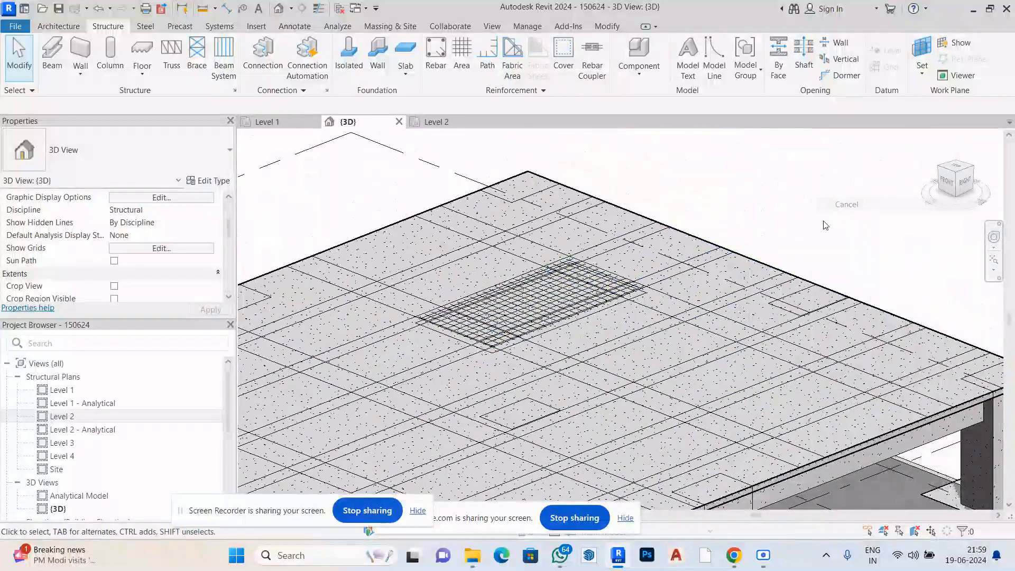
drag(634, 323, 555, 365)
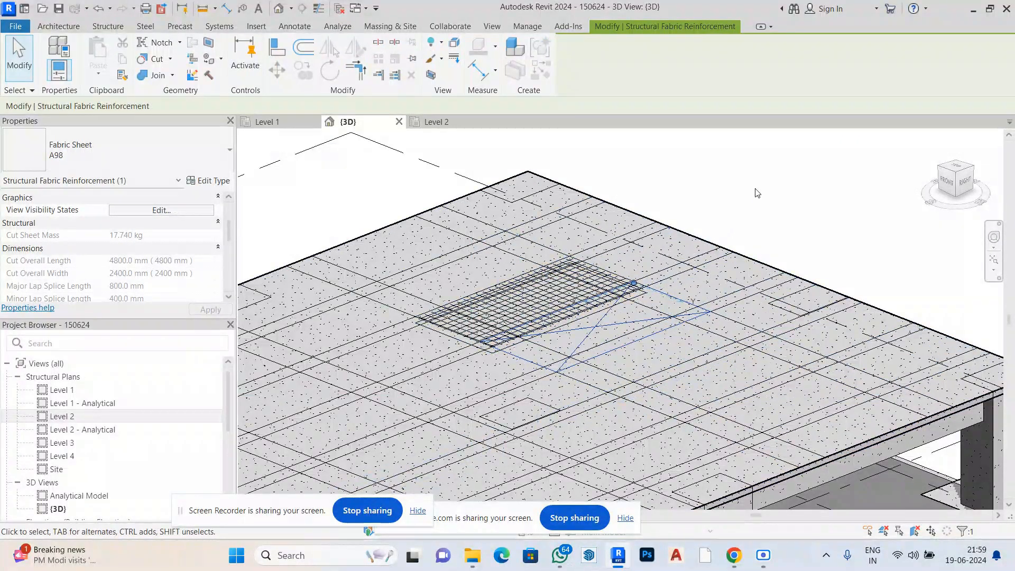
right_click(757, 138)
click(775, 142)
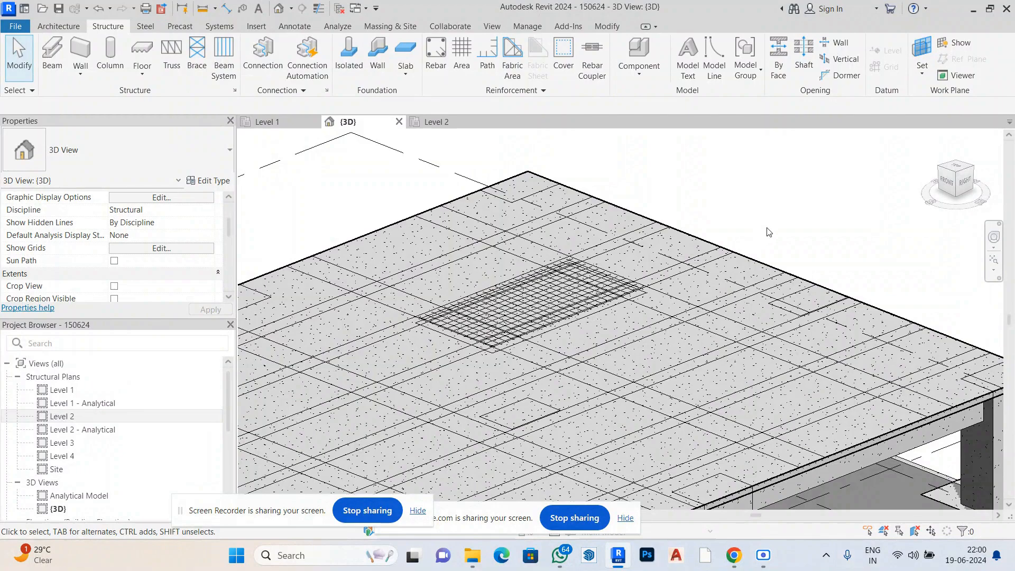
Examine the outer edge of the Level 2 slab above the columns in the 3D view.
scroll(777, 202, down, 1)
scroll(777, 203, down, 5)
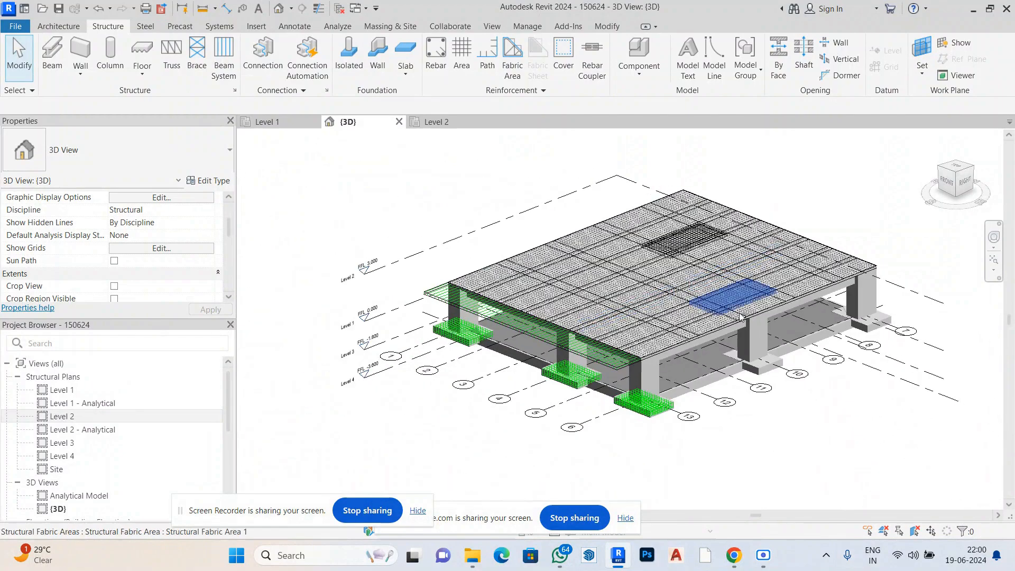
scroll(793, 318, up, 6)
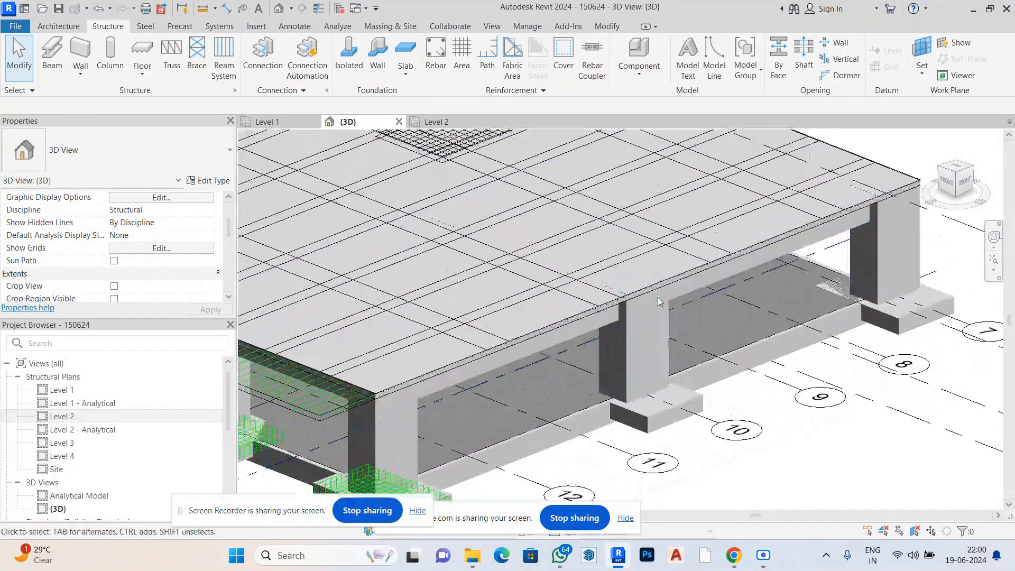
scroll(652, 291, up, 5)
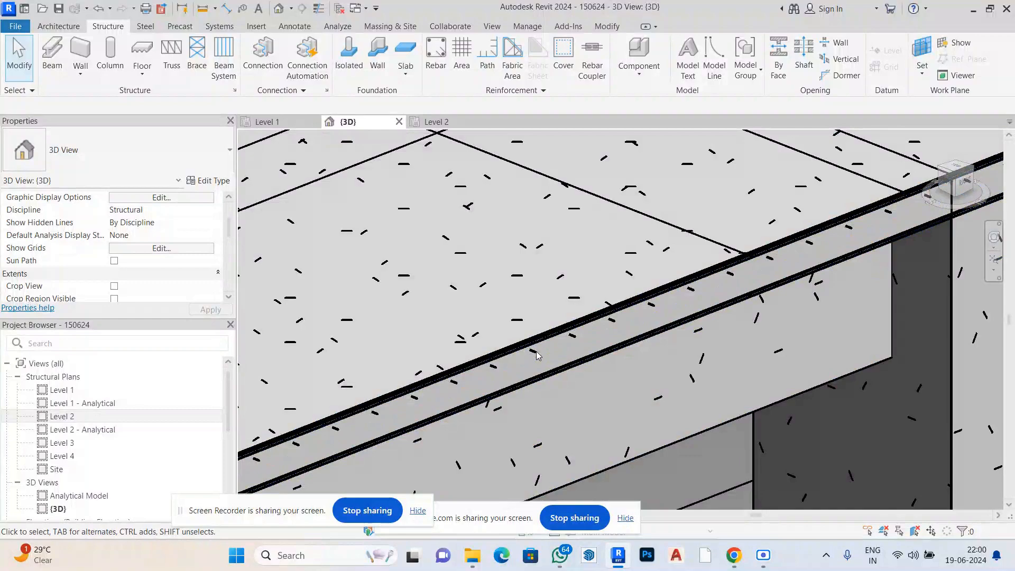
scroll(538, 355, down, 5)
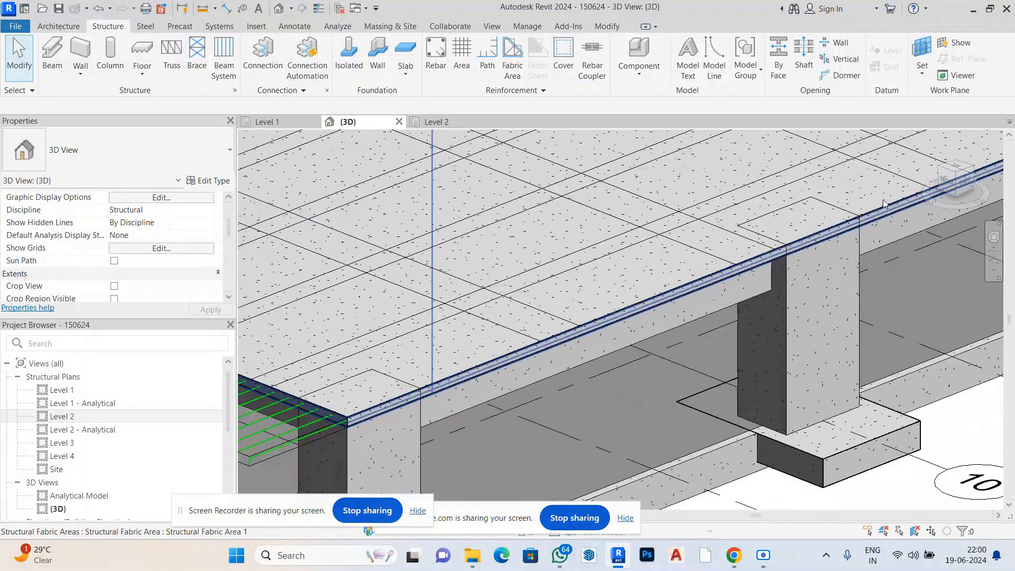
drag(952, 186, 958, 187)
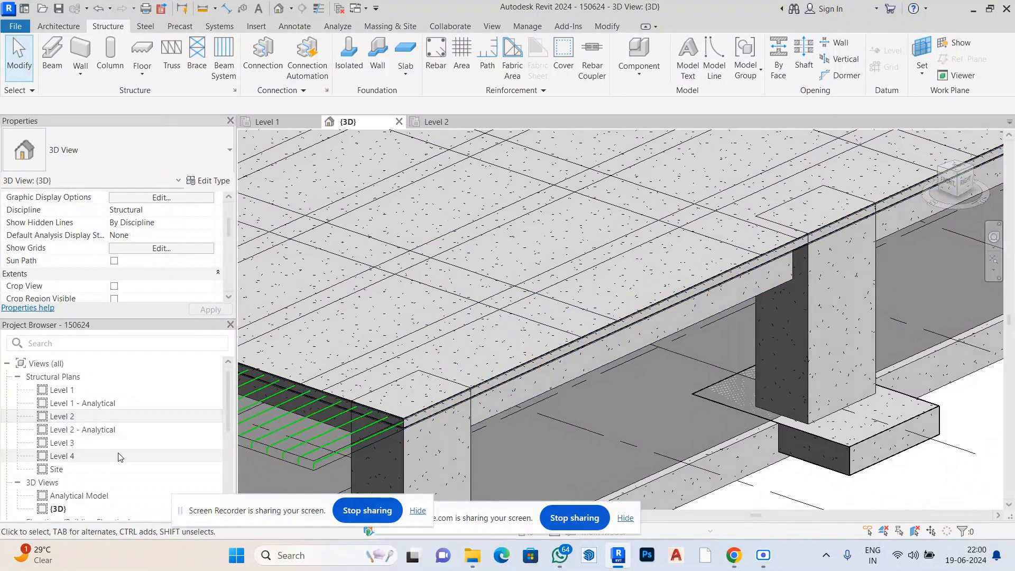
Open the Section 1 view and extend its crop region upward past Level 2.
scroll(120, 457, down, 5)
double_click(65, 422)
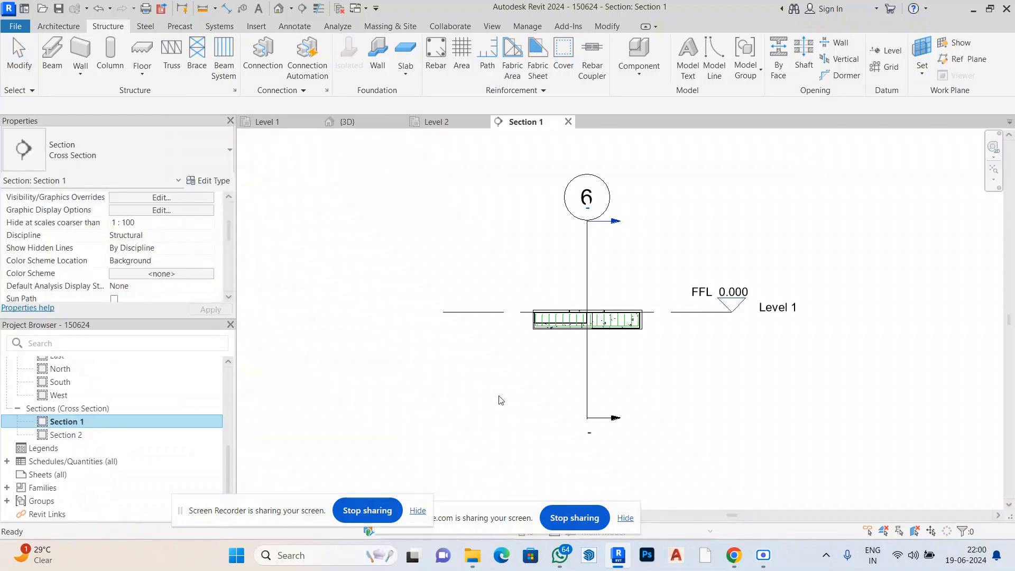
scroll(563, 362, up, 1)
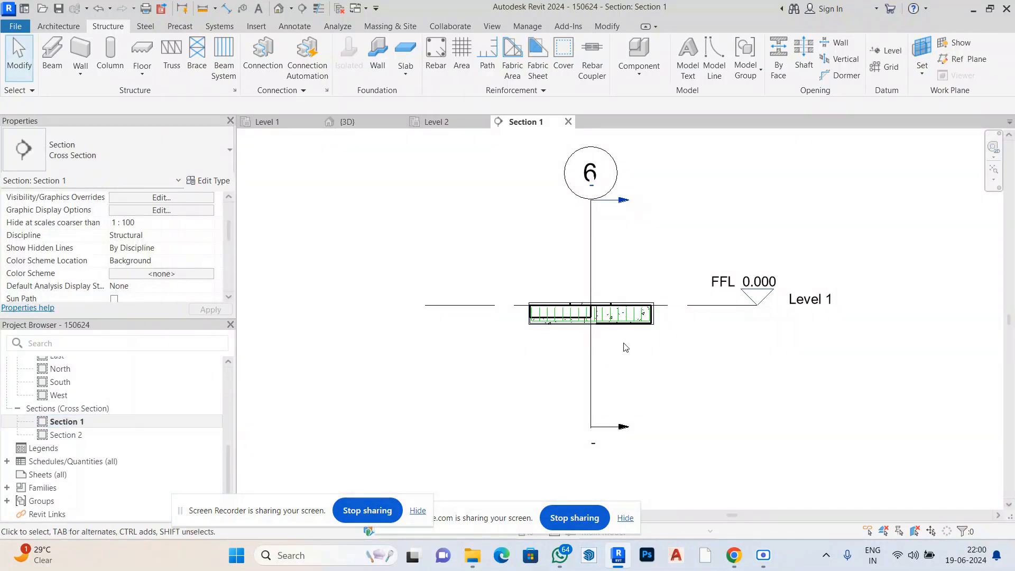
click(629, 323)
scroll(602, 343, down, 2)
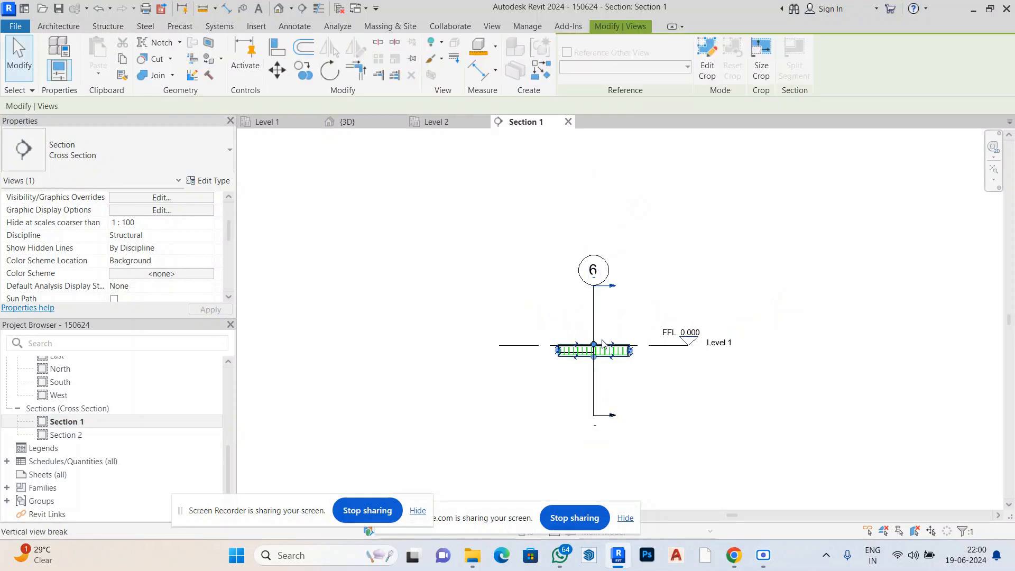
drag(602, 343, 589, 178)
scroll(604, 319, up, 2)
scroll(592, 241, up, 2)
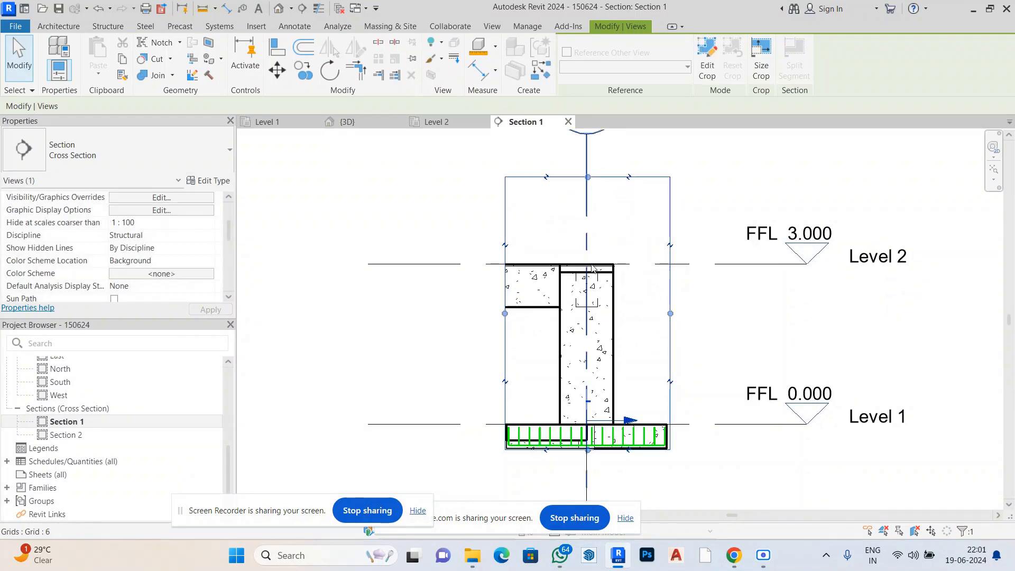
Extend the Section 1 crop region below the Level 1 foundation and sideways past the grid line next to grid 6.
drag(587, 449, 588, 477)
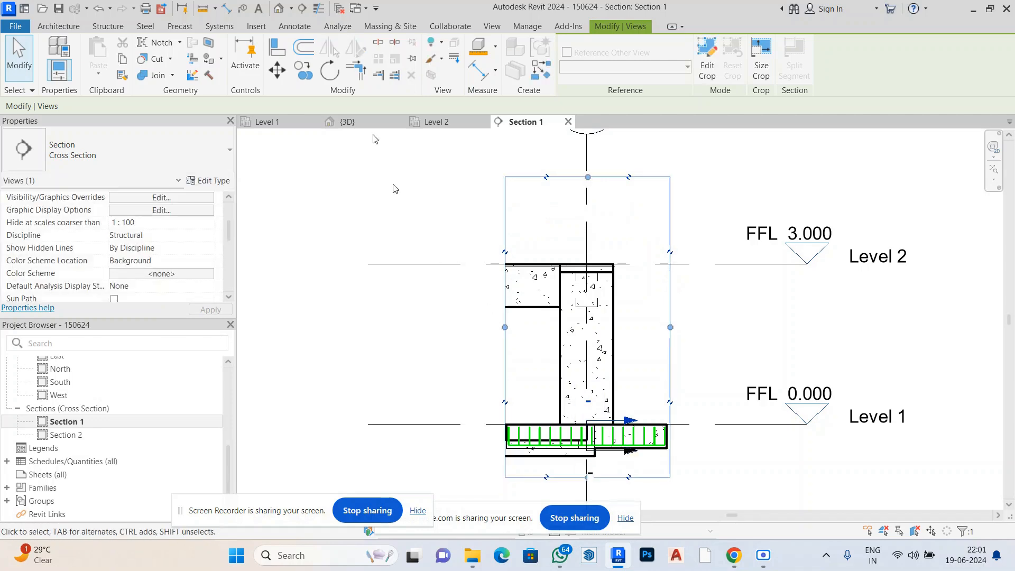
click(113, 26)
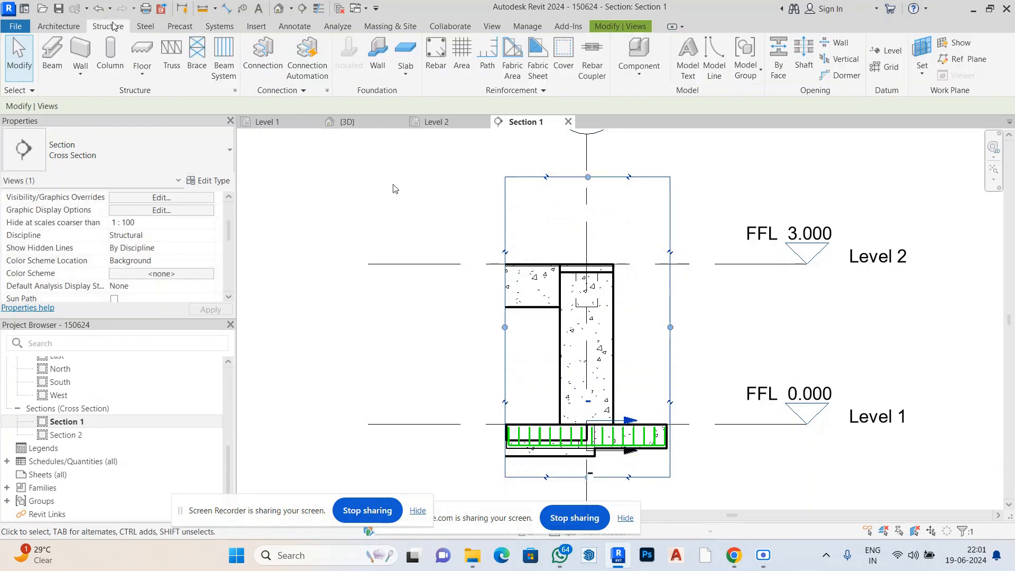
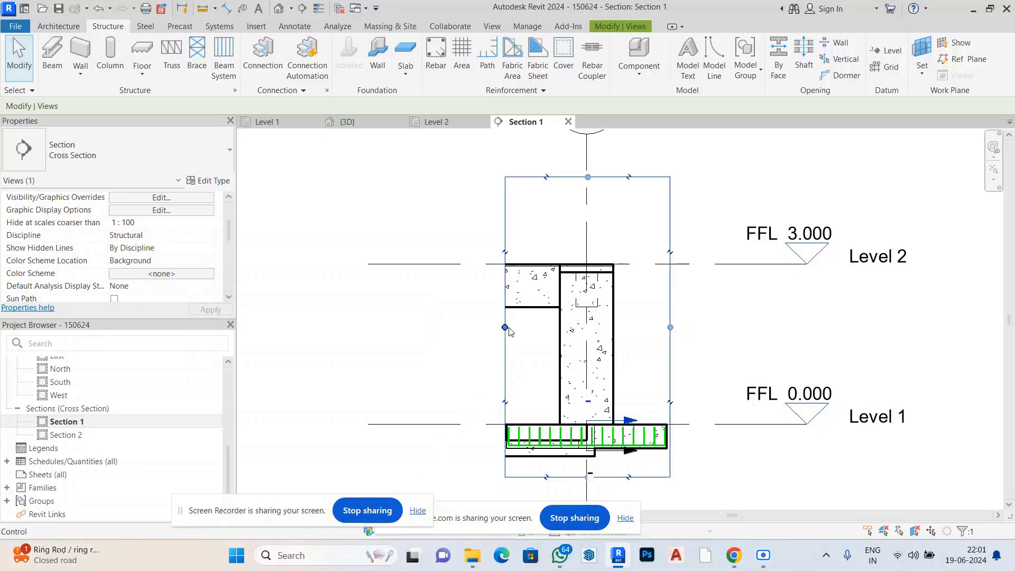
drag(504, 327, 385, 327)
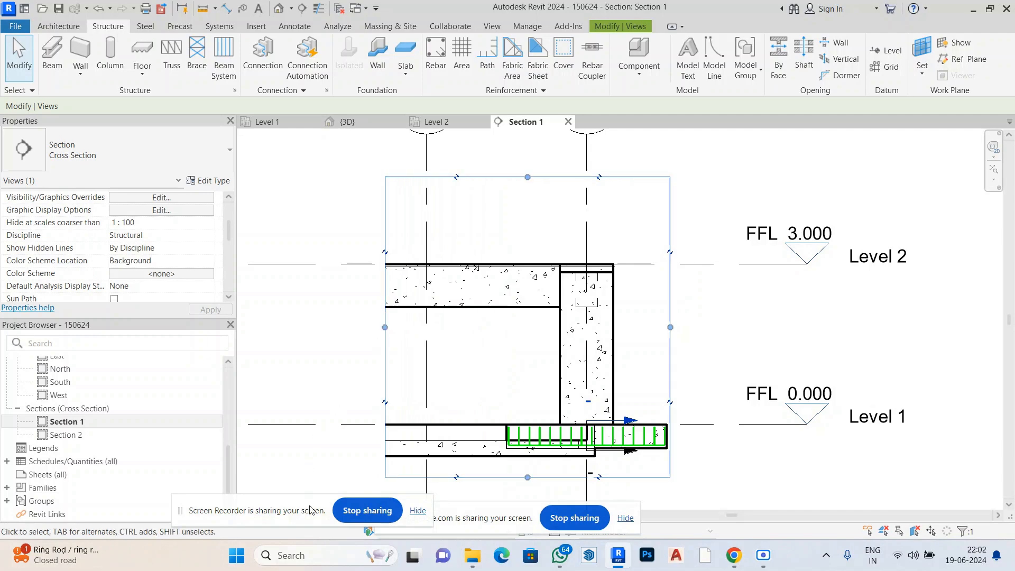
drag(181, 512, 681, 525)
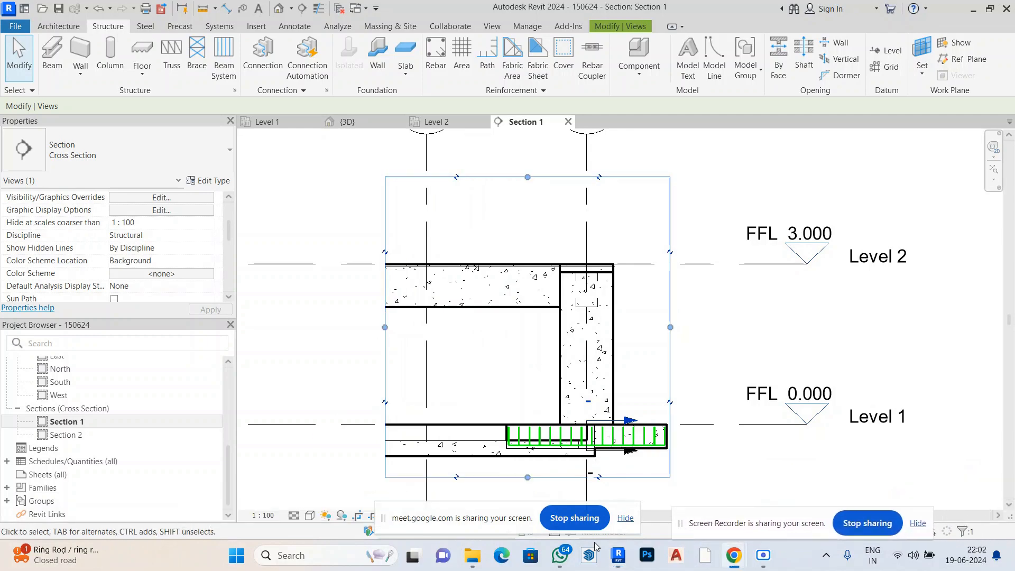
Set the Section 1 view to the Shaded visual style and clear the selection of its crop region.
click(310, 515)
click(338, 461)
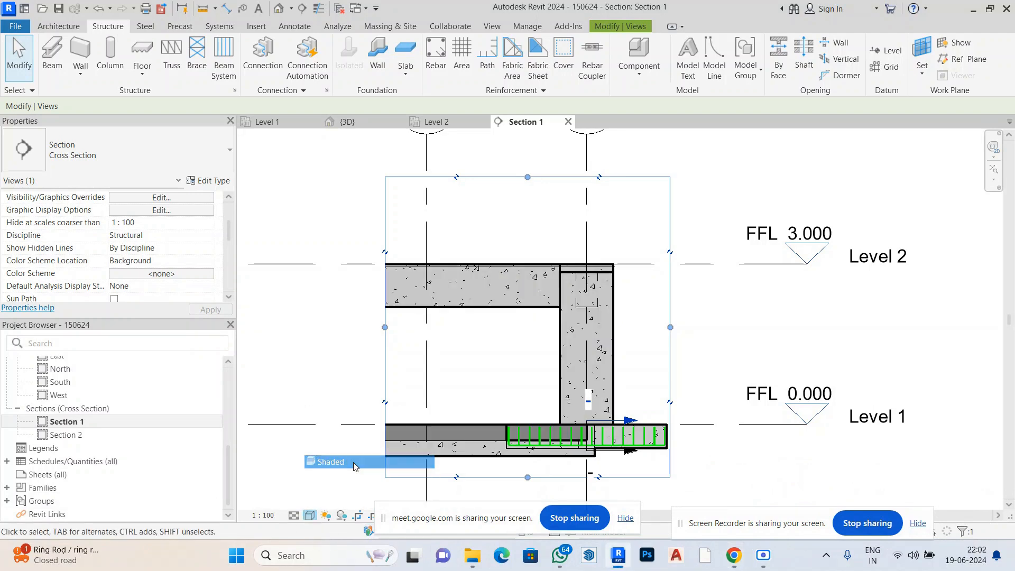
click(312, 337)
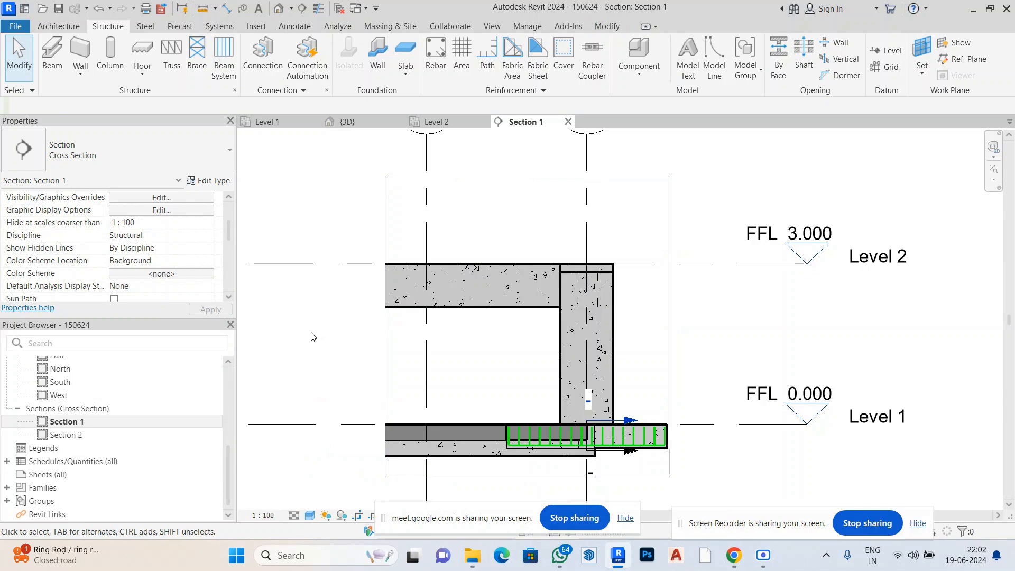
Open the Level 2 structural plan and remove the structural fabric area from the foundation slab.
scroll(71, 418, up, 5)
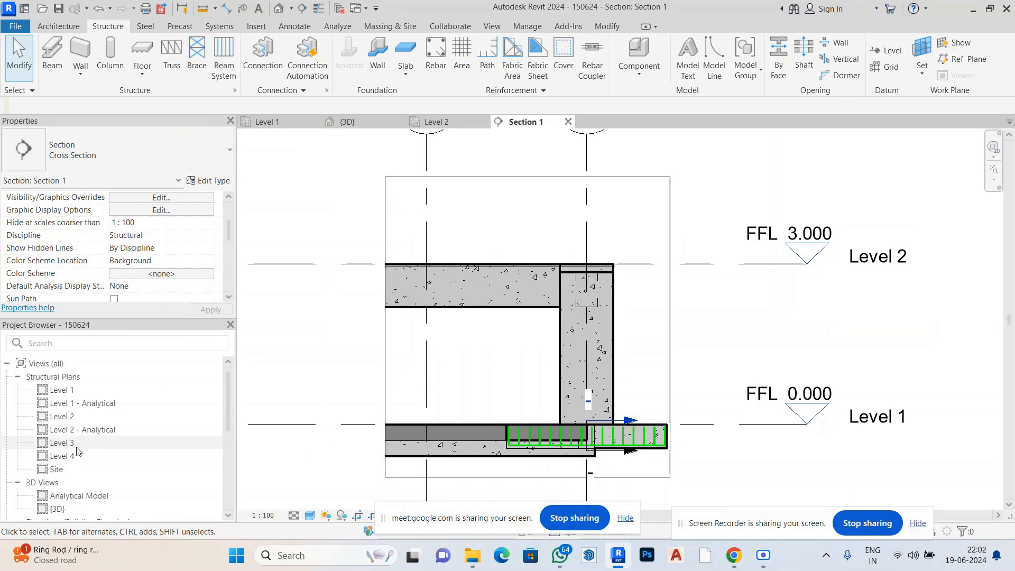
double_click(63, 417)
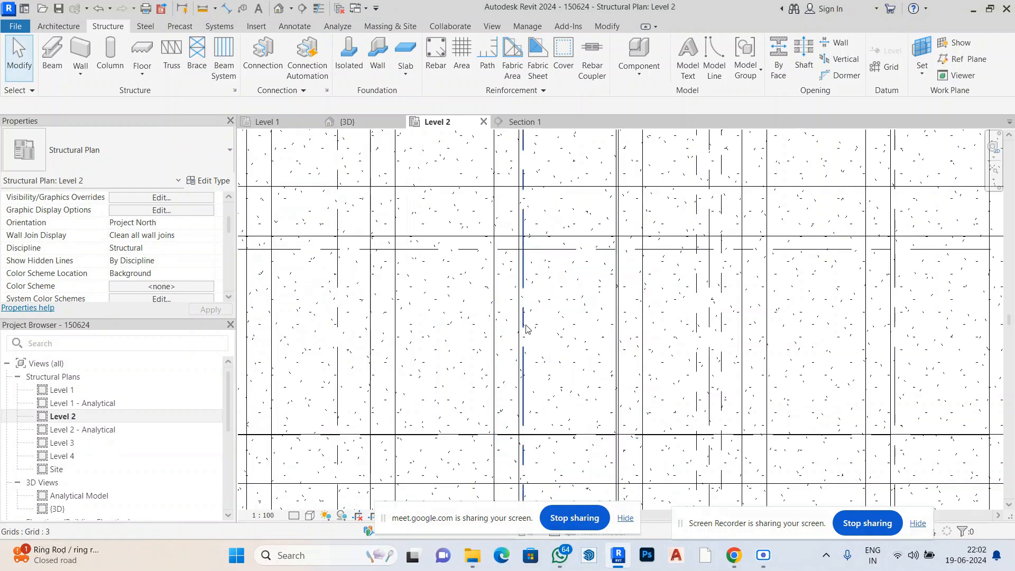
scroll(482, 288, down, 4)
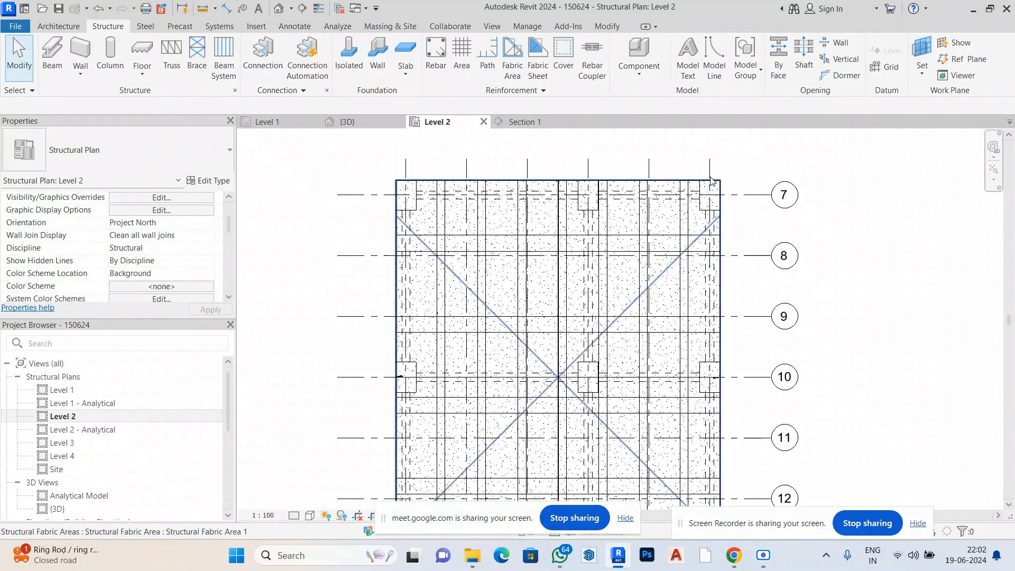
click(690, 181)
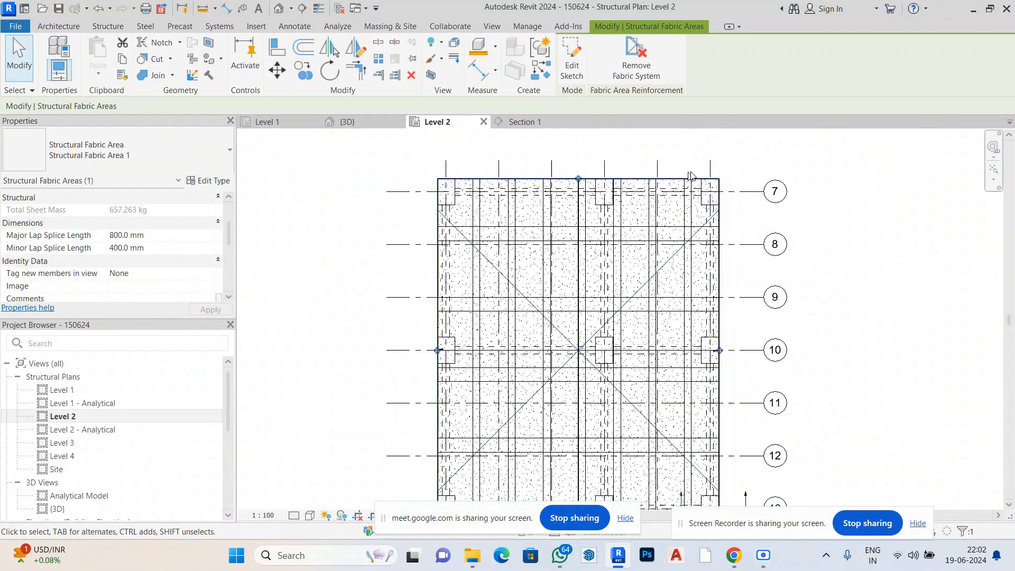
scroll(691, 181, down, 2)
scroll(756, 291, up, 2)
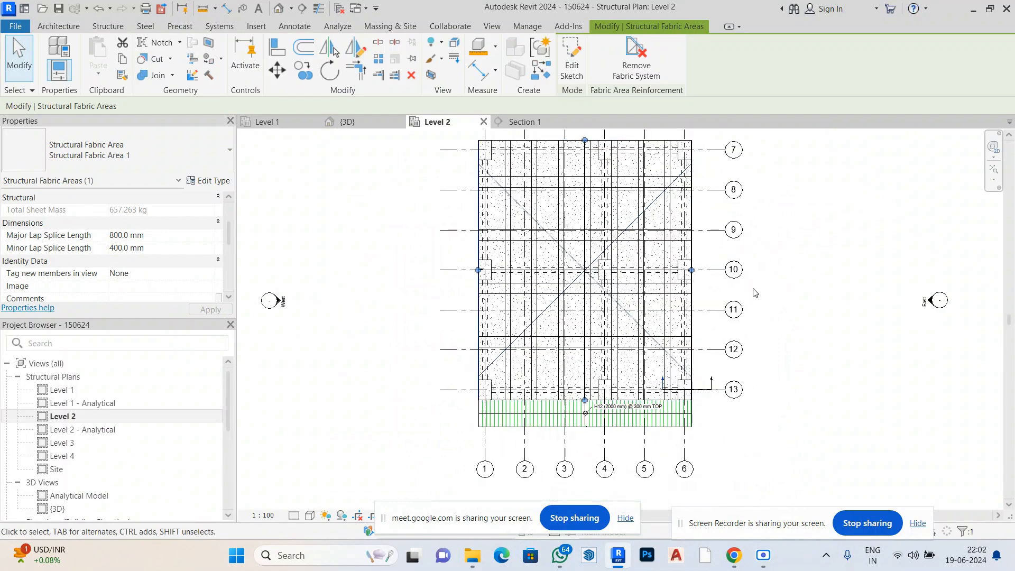
key(Escape)
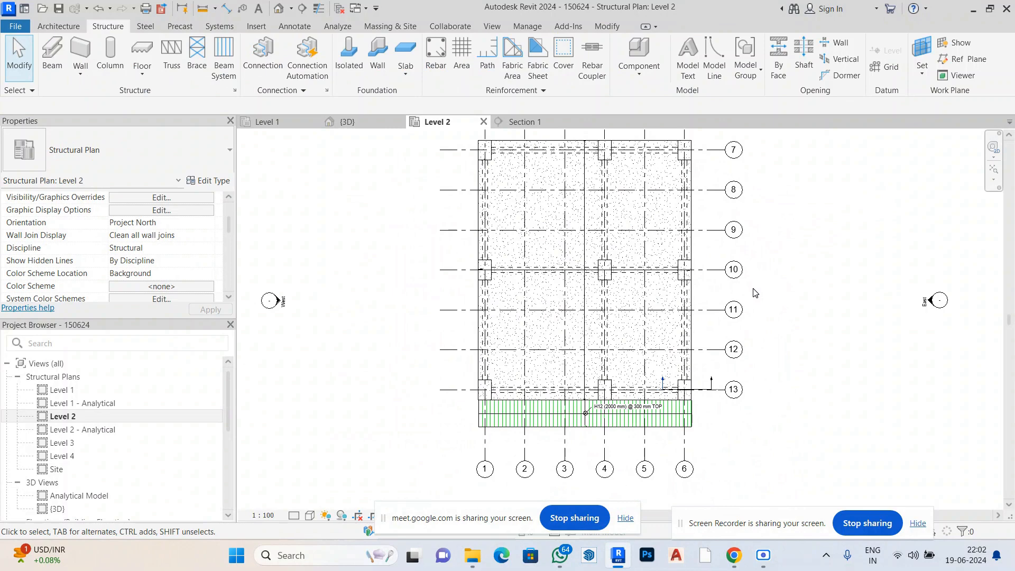
Delete the 150mm foundation slab in the Level 2 plan.
click(664, 142)
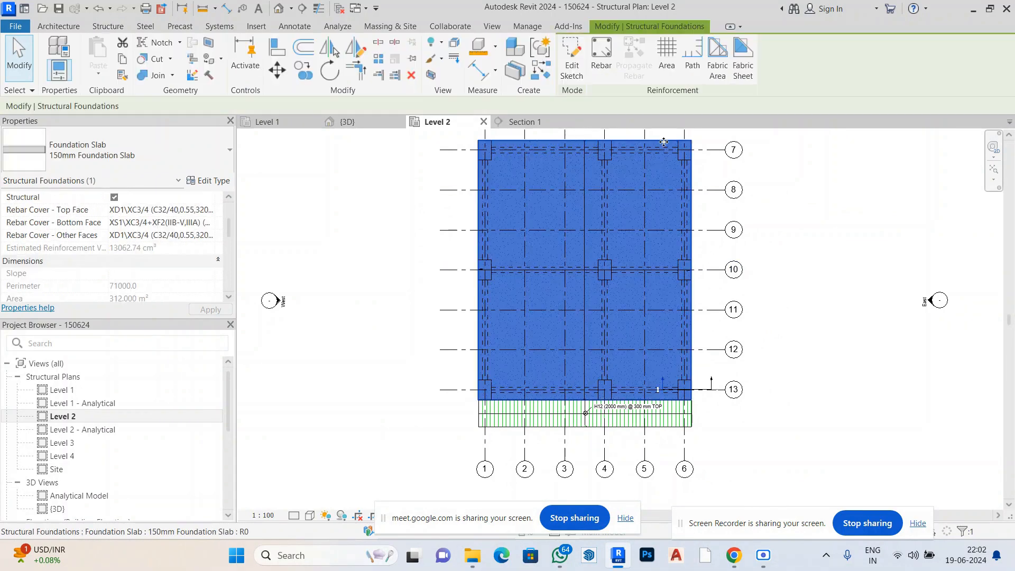
key(Delete)
scroll(373, 271, down, 1)
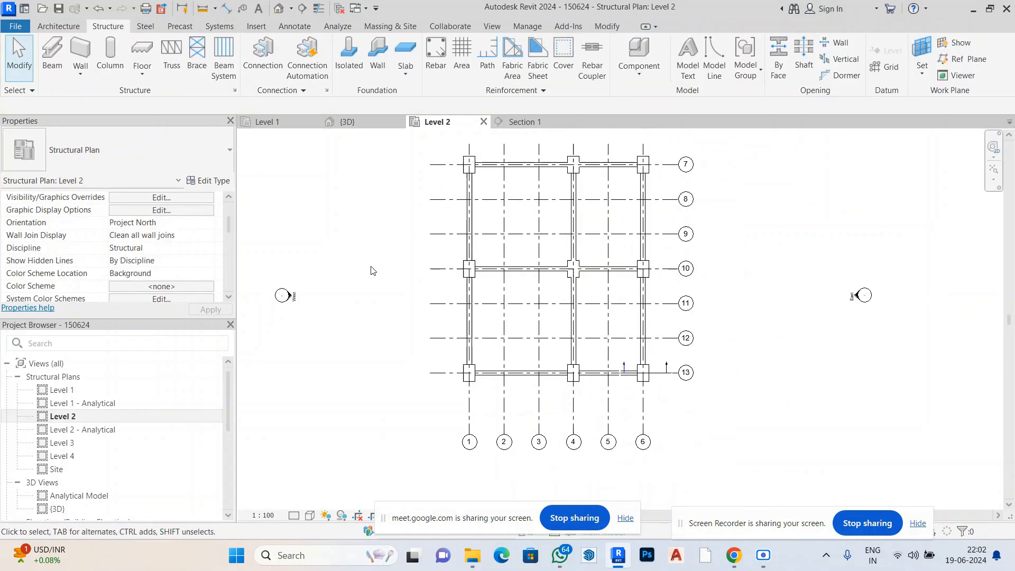
Start a 150mm foundation slab and sketch its 16000 by 19500 mm rectangular boundary around the outer column corners, grids 1 to 6 and 7 to 13.
scroll(373, 270, down, 2)
scroll(511, 251, up, 2)
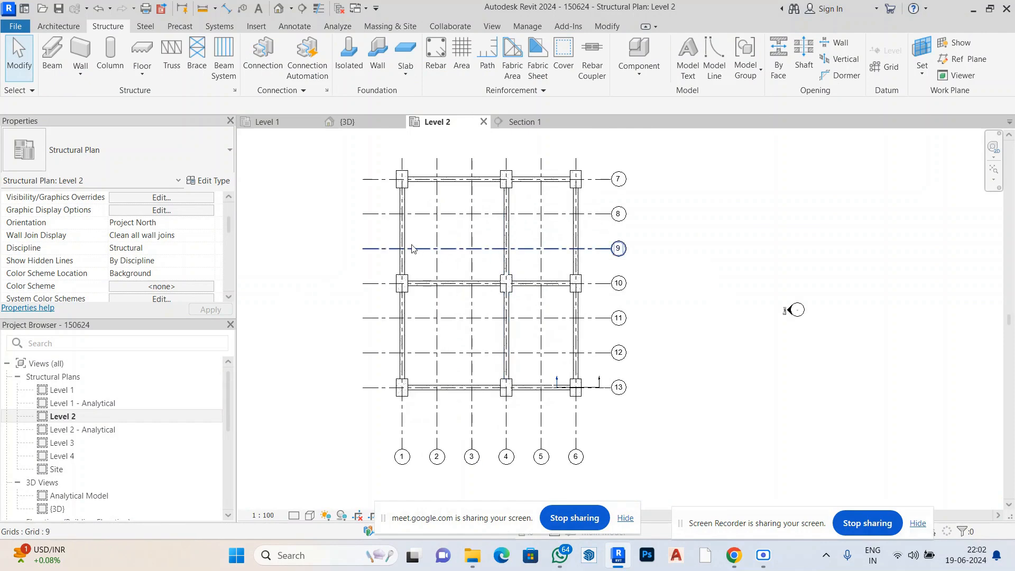
click(406, 48)
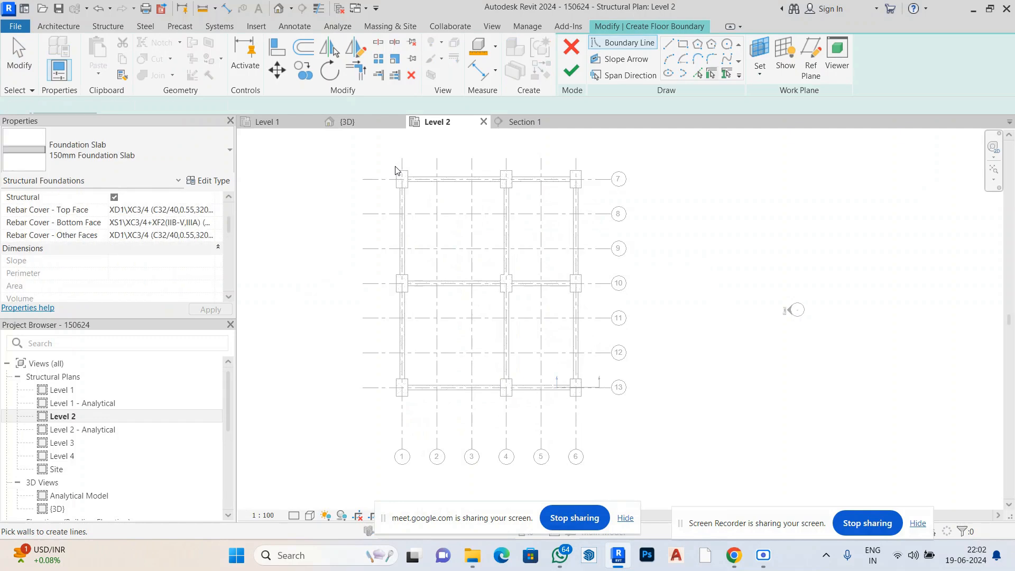
click(683, 44)
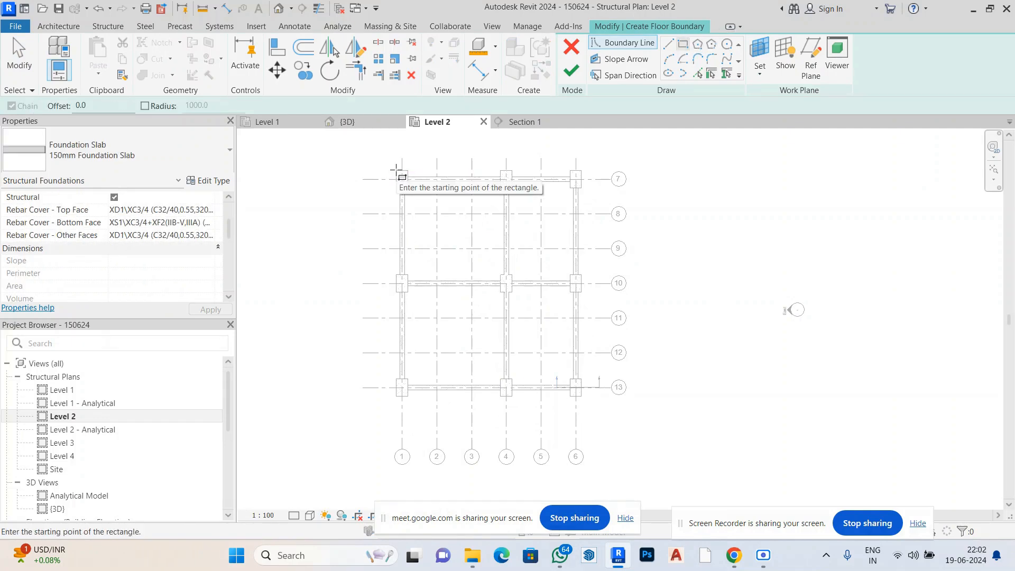
scroll(396, 169, up, 2)
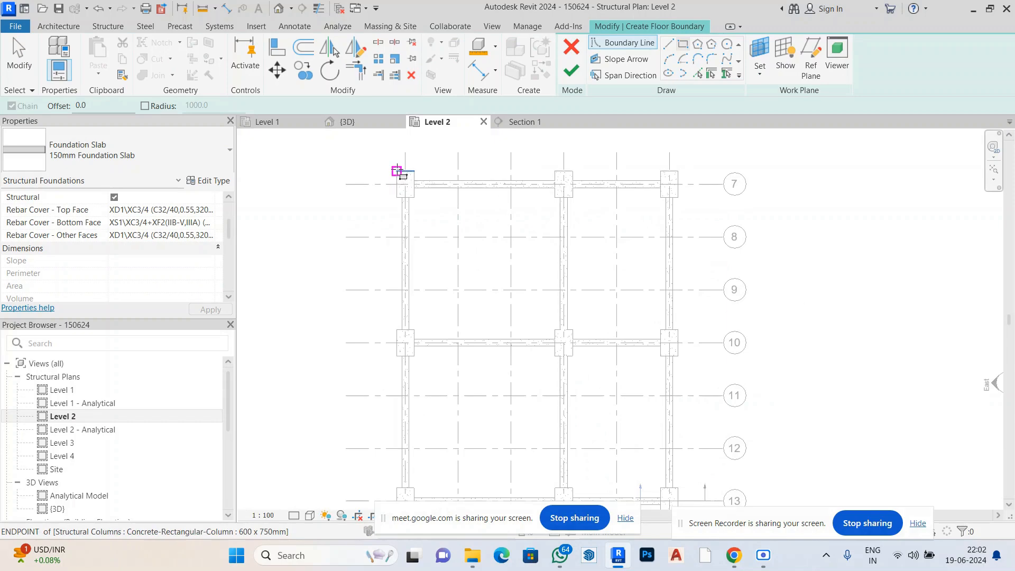
click(396, 170)
scroll(453, 151, down, 2)
scroll(577, 366, up, 2)
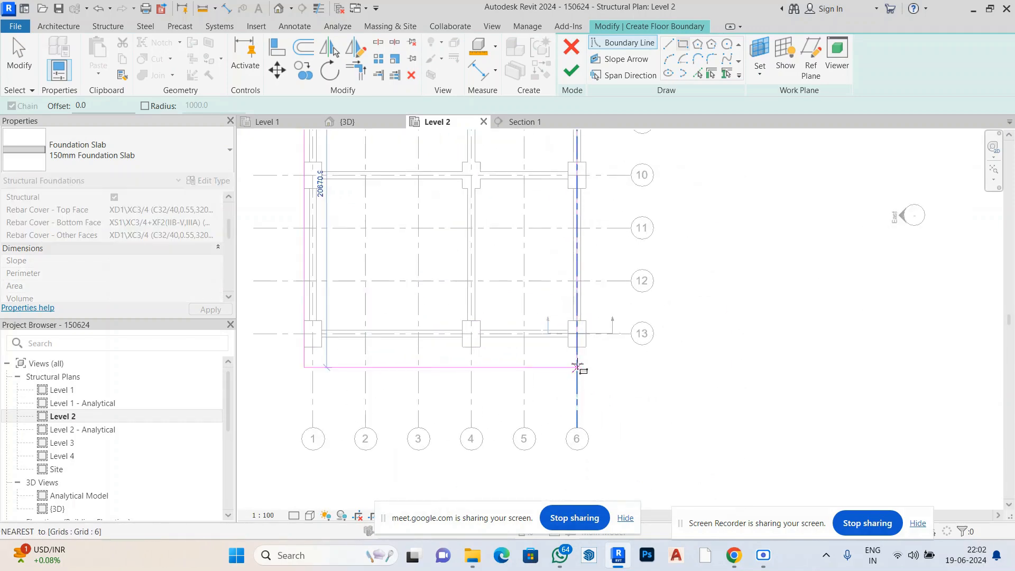
click(576, 366)
scroll(578, 356, down, 3)
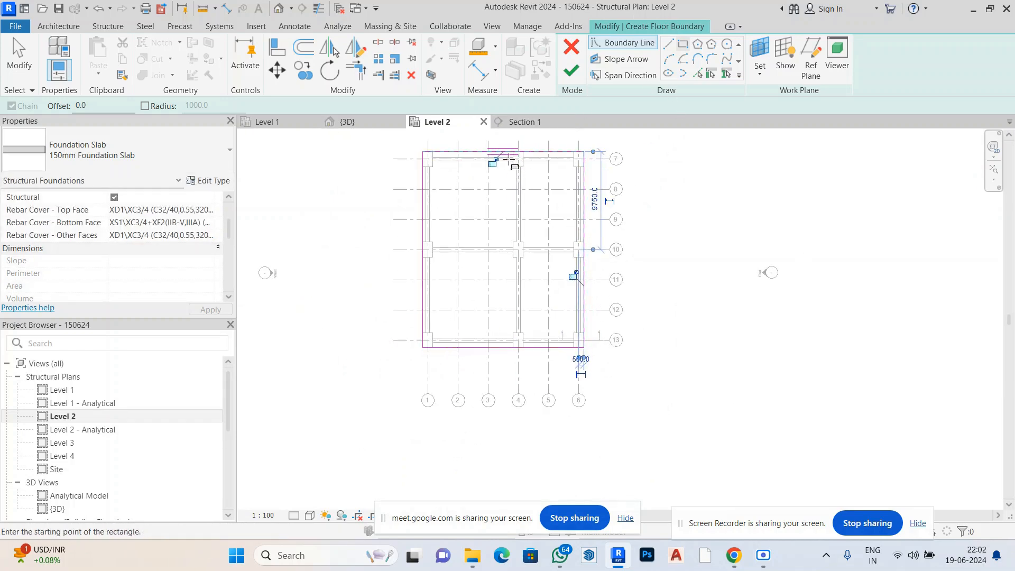
click(509, 158)
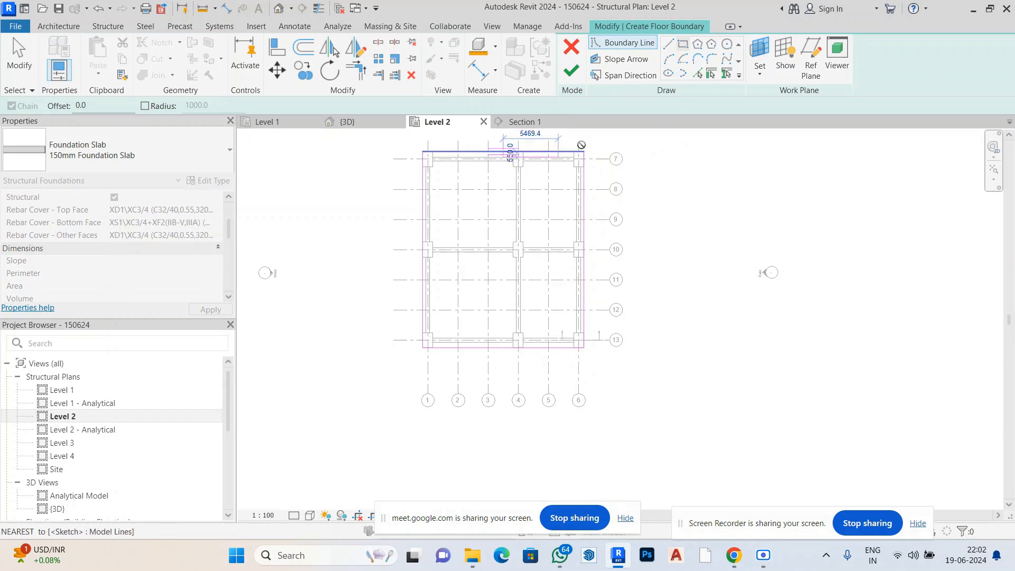
right_click(662, 150)
click(687, 157)
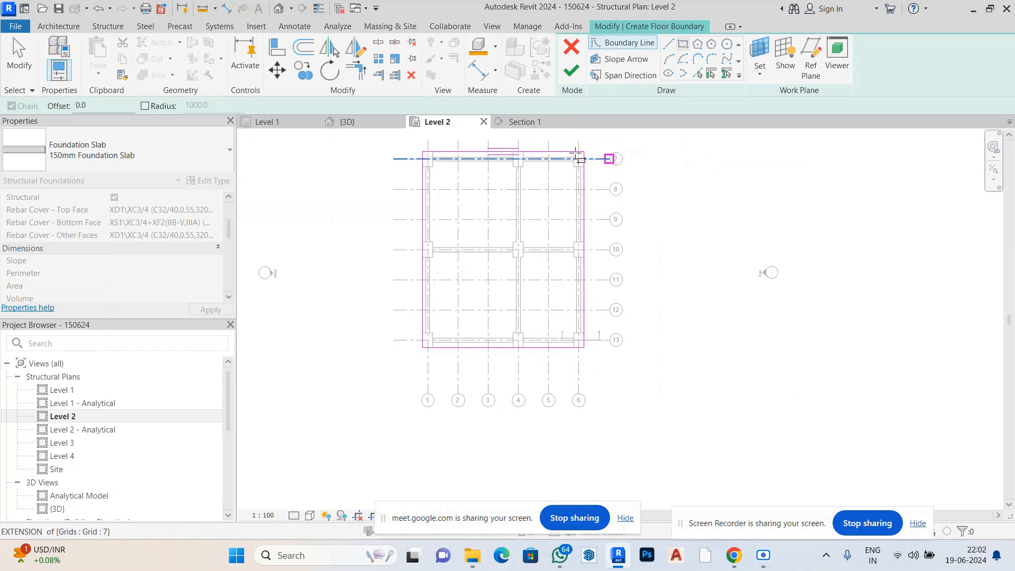
right_click(664, 153)
click(687, 159)
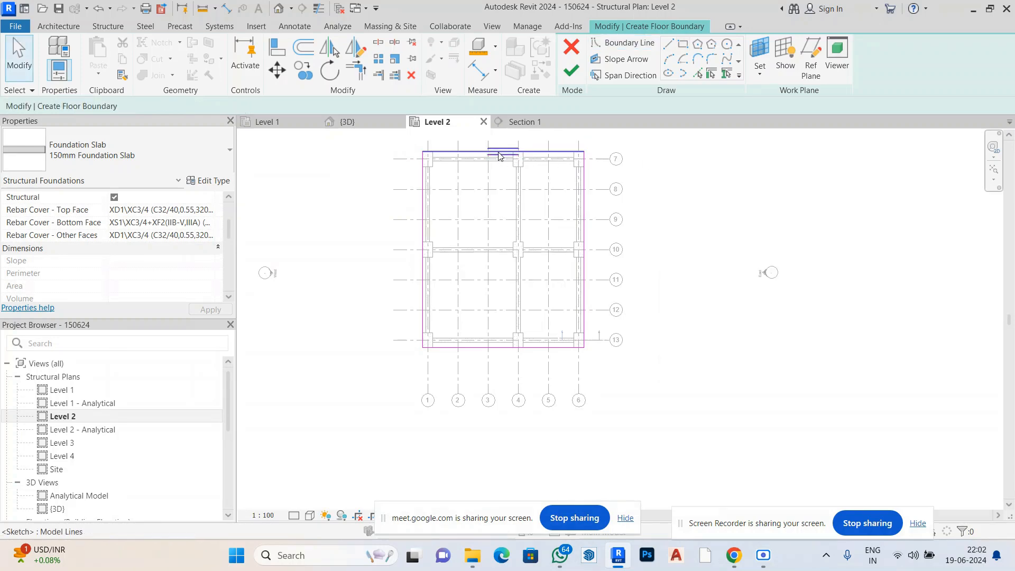
Set the slab's span direction to the boundary edge along grid 6 and finish the foundation slab.
click(584, 232)
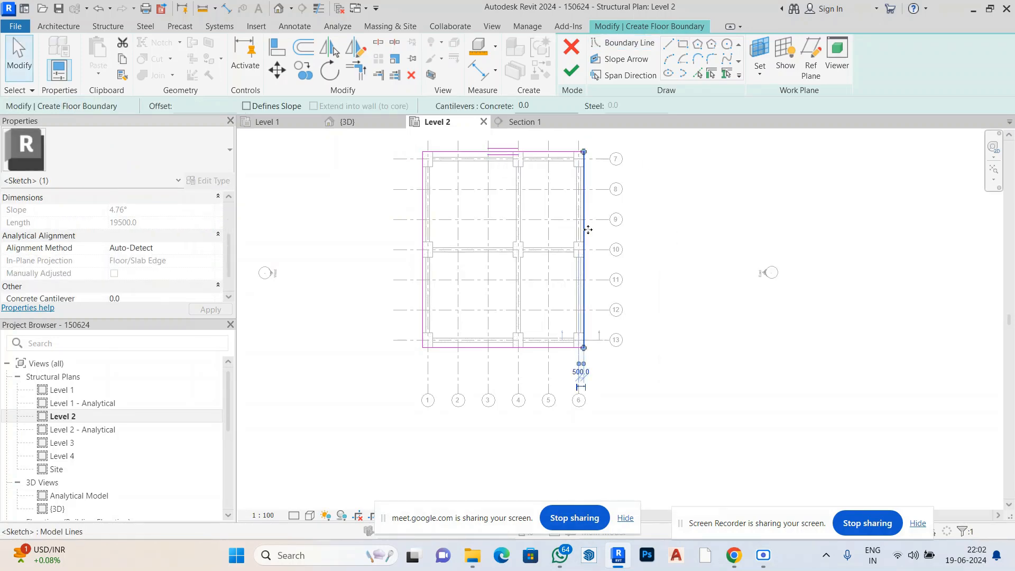
click(510, 153)
click(583, 251)
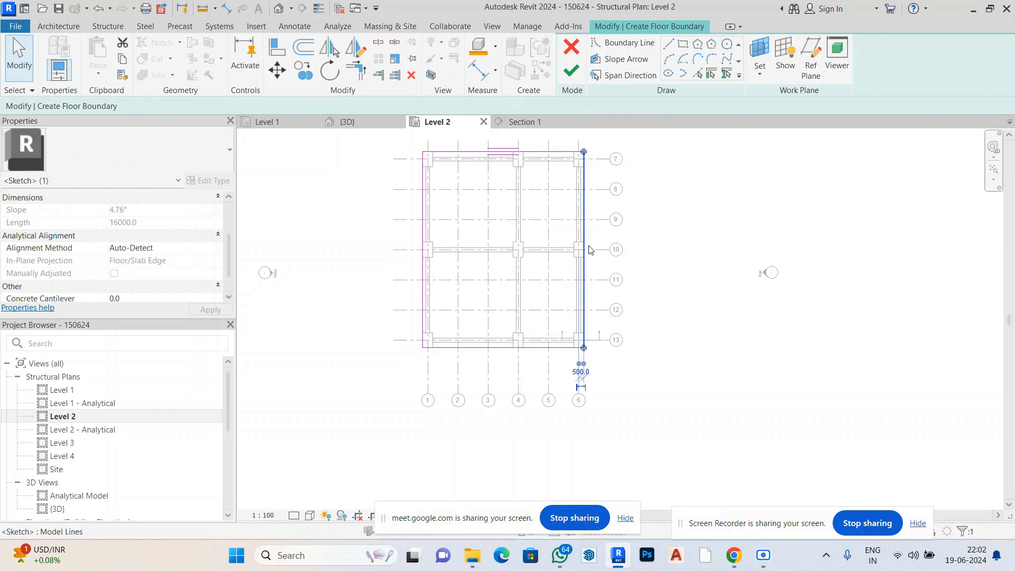
click(499, 153)
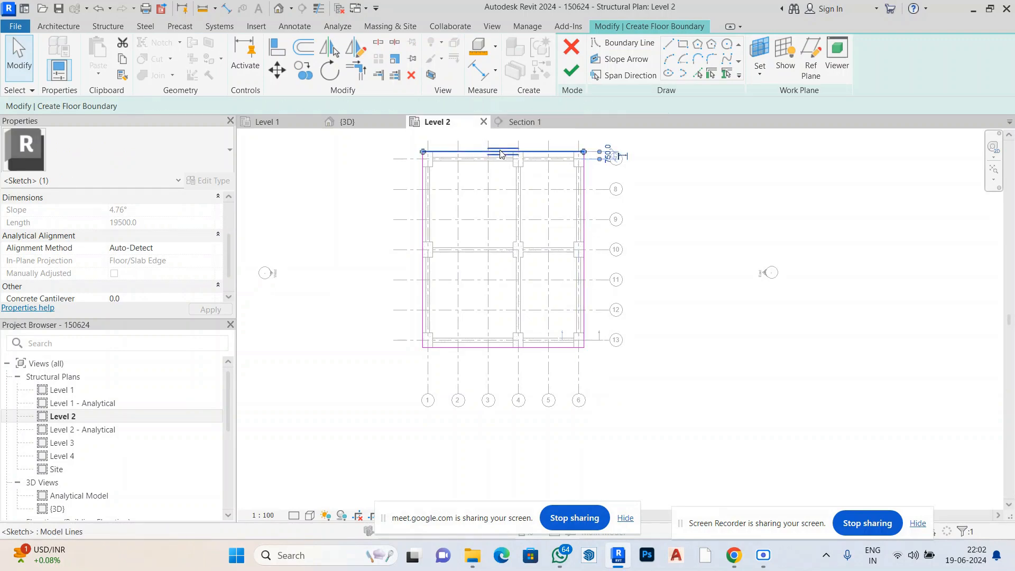
click(586, 217)
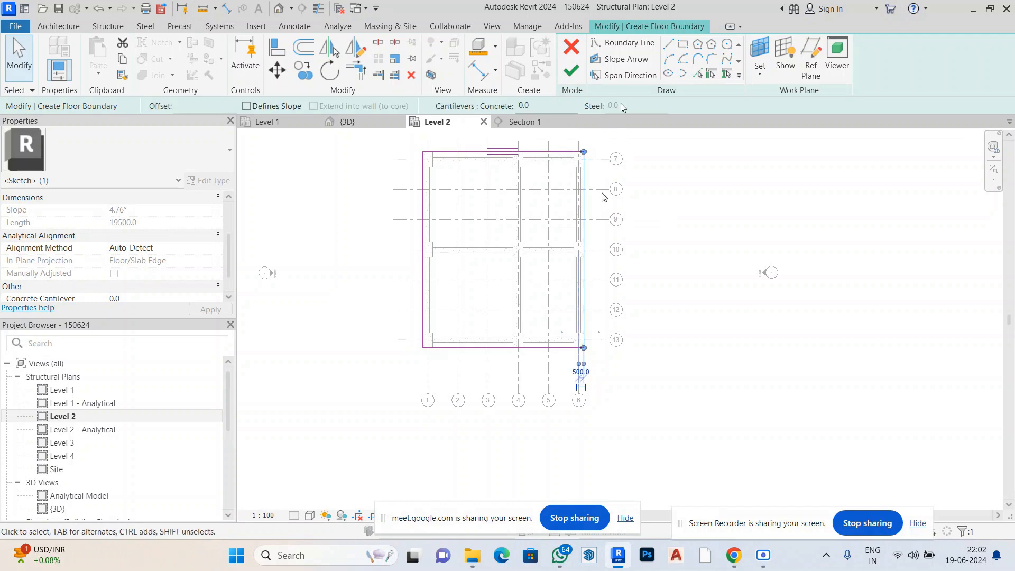
click(626, 75)
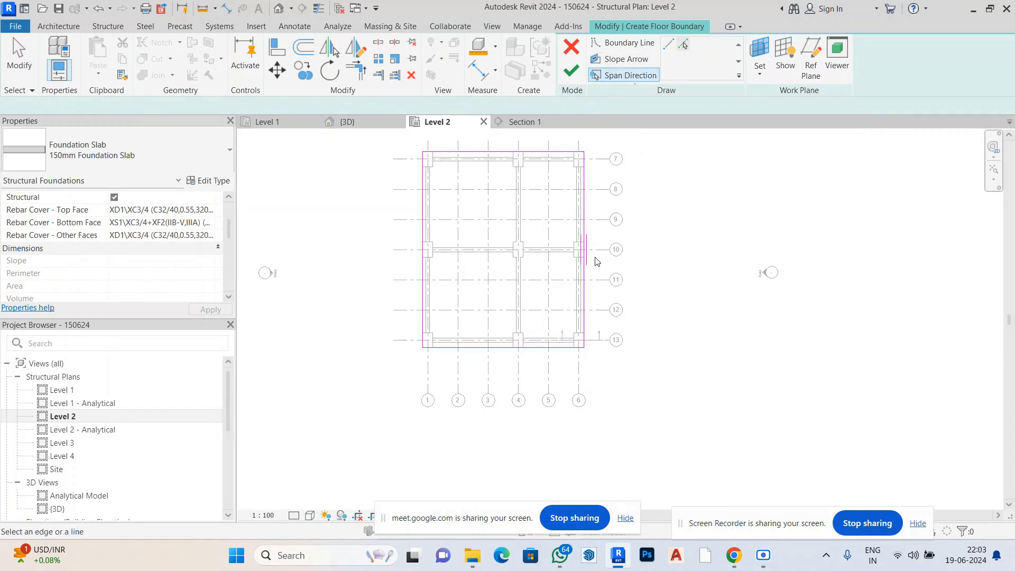
click(575, 80)
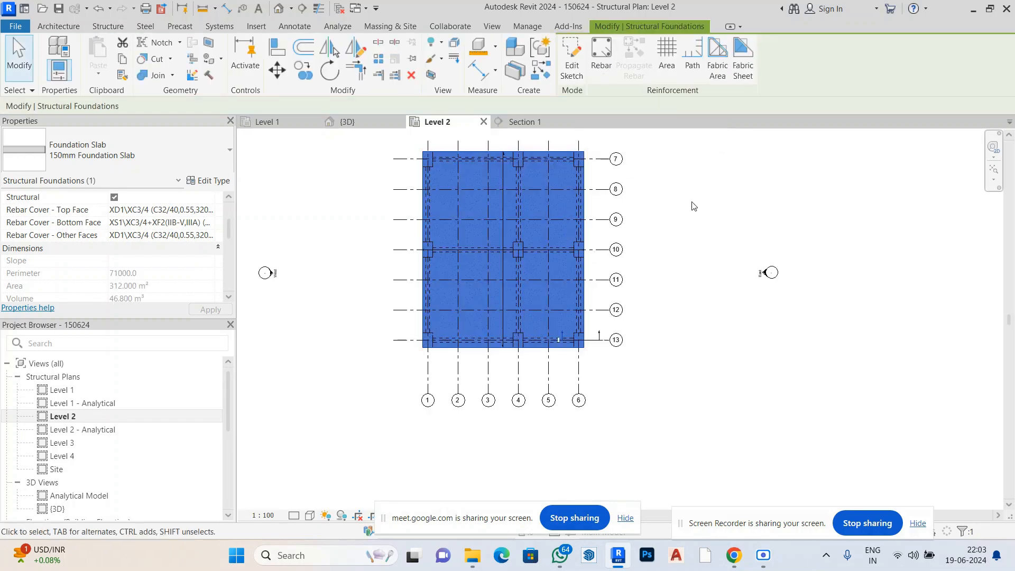
click(690, 226)
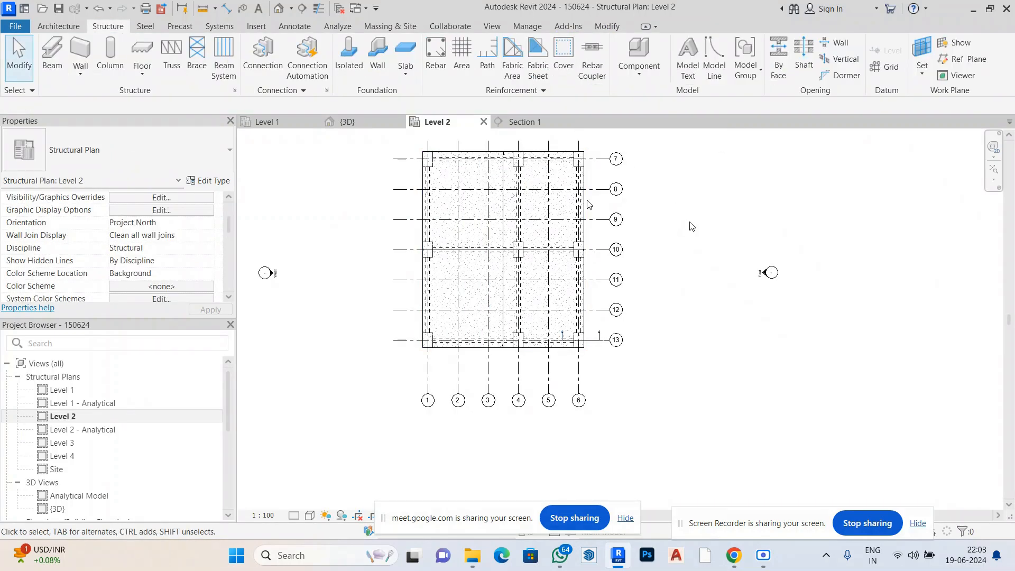
Start area reinforcement on the new Level 2 slab and sketch a 16000 by 19500 mm rectangular boundary along the slab edges.
click(492, 157)
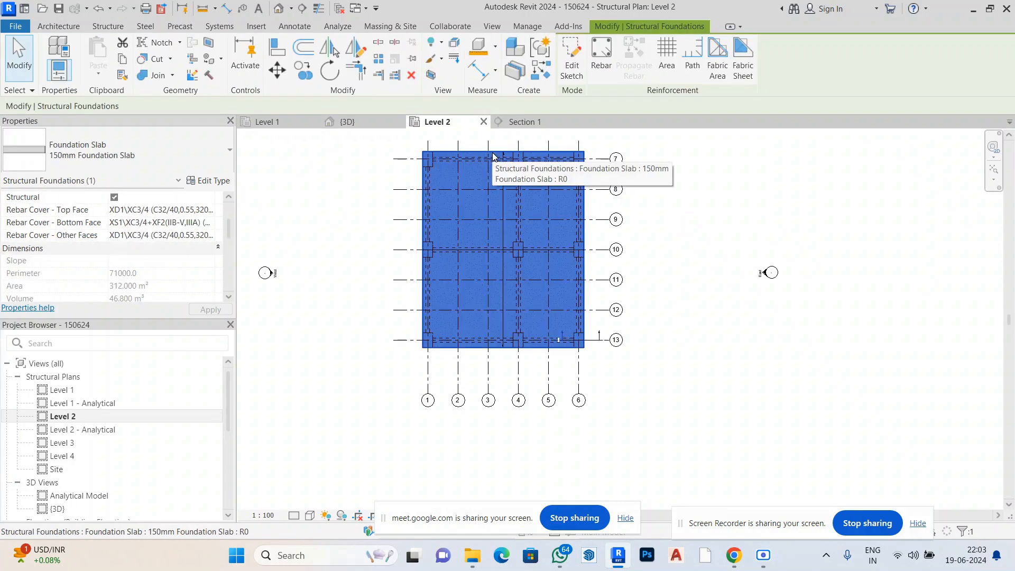
click(109, 27)
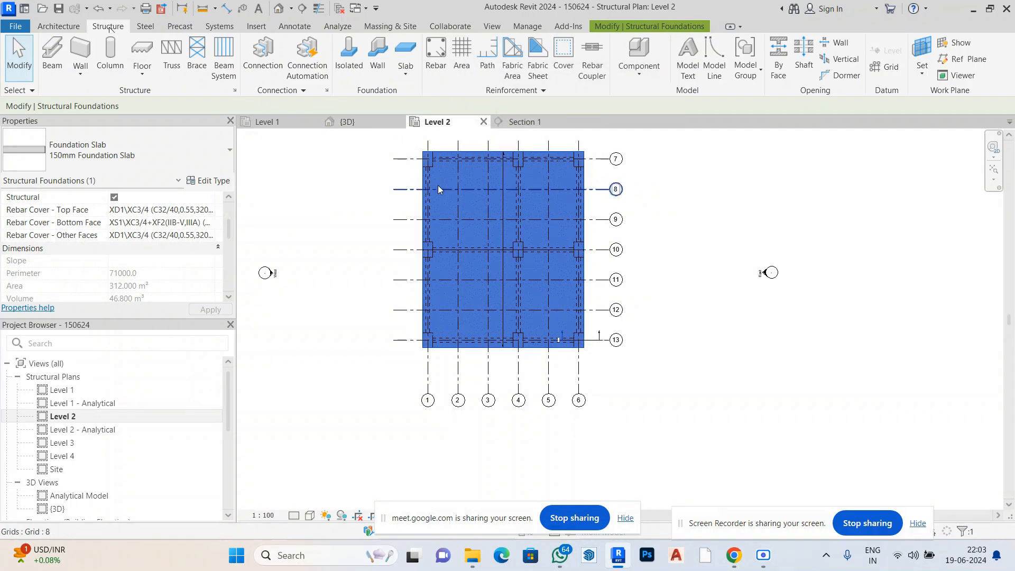
click(457, 57)
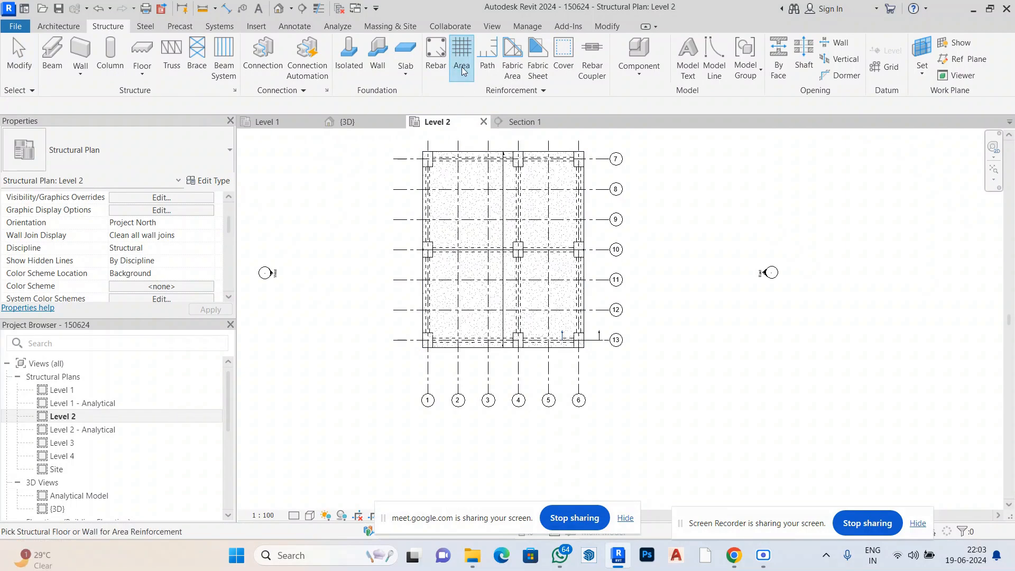
click(424, 153)
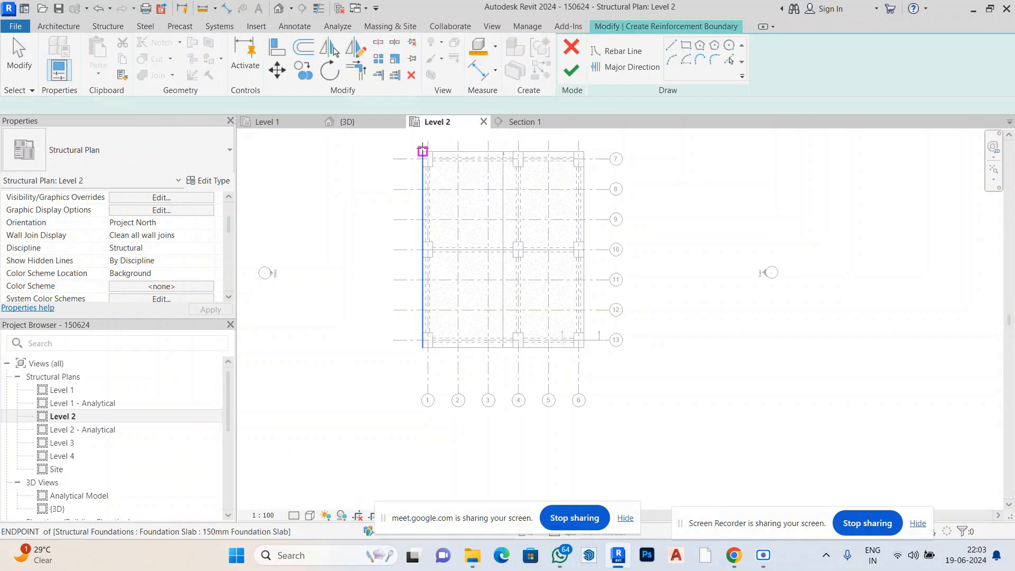
click(685, 44)
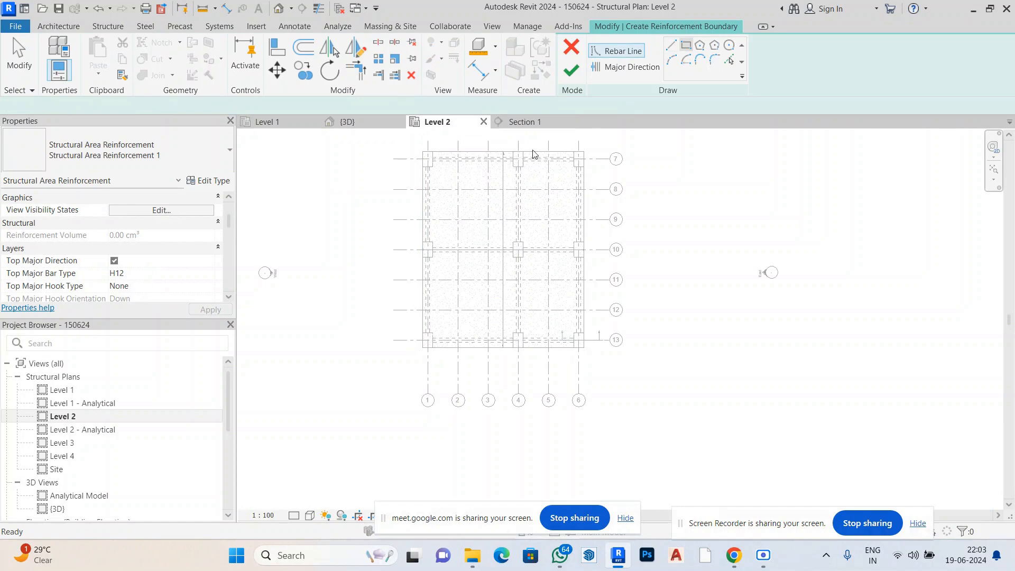
click(424, 153)
click(583, 347)
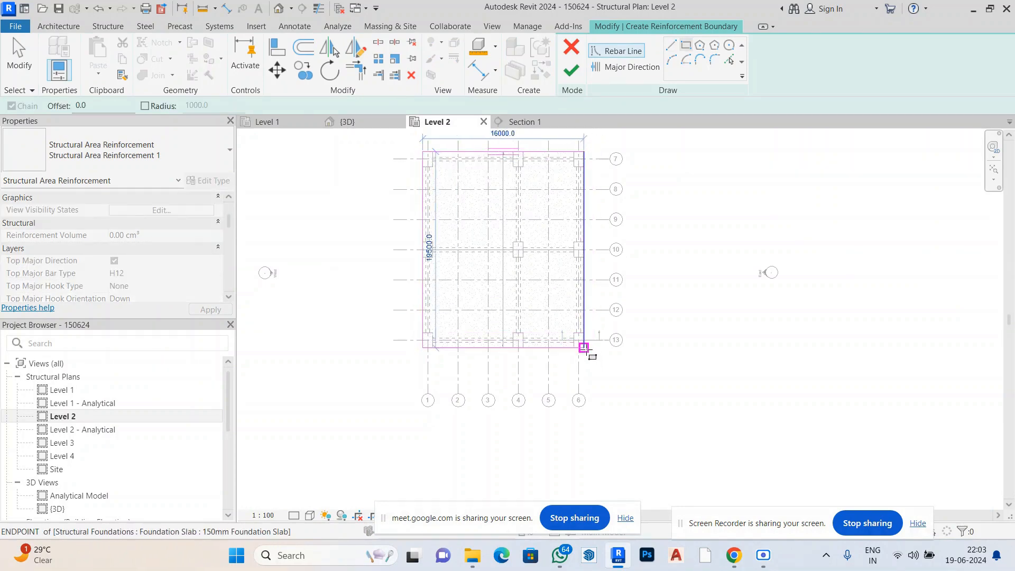
Set the area reinforcement's major direction to the slab edge along grid 6 and finish the reinforcement.
click(625, 66)
click(585, 220)
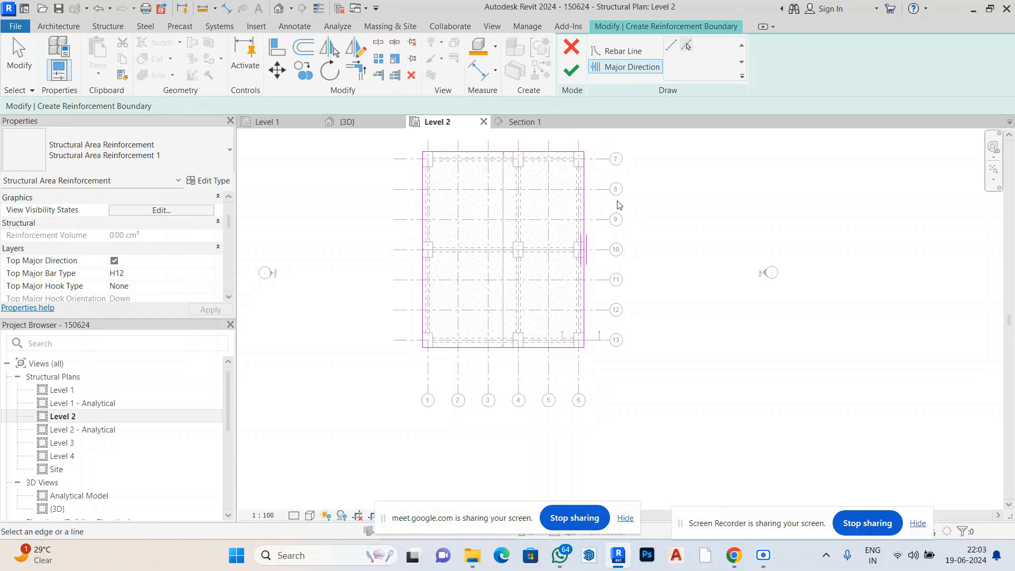
click(579, 75)
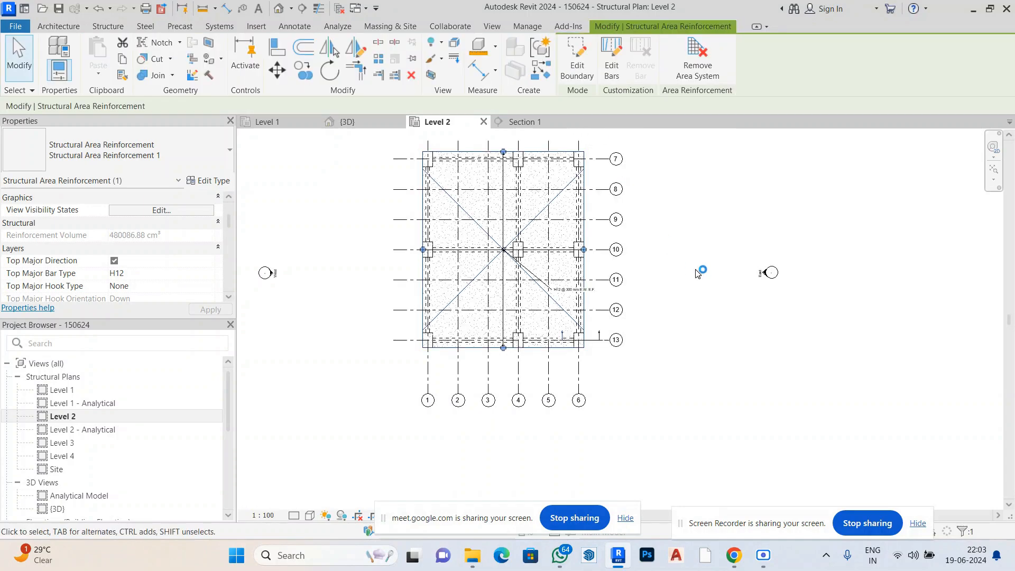
scroll(608, 296, up, 3)
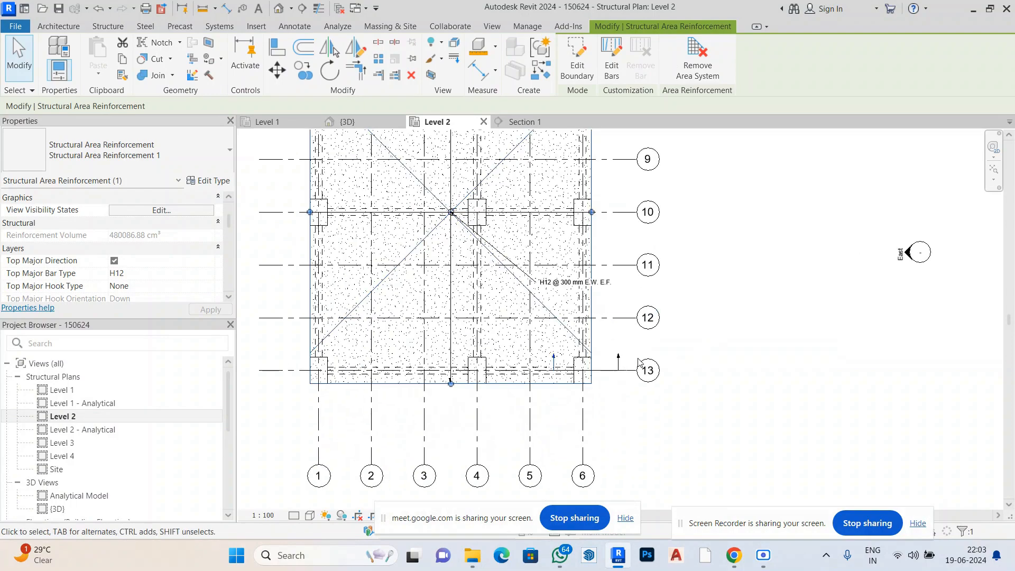
Show the Level 2 slab's selected H12 bar set unobscured in the {3D} view and the South, North and West elevations.
scroll(548, 330, up, 1)
click(548, 329)
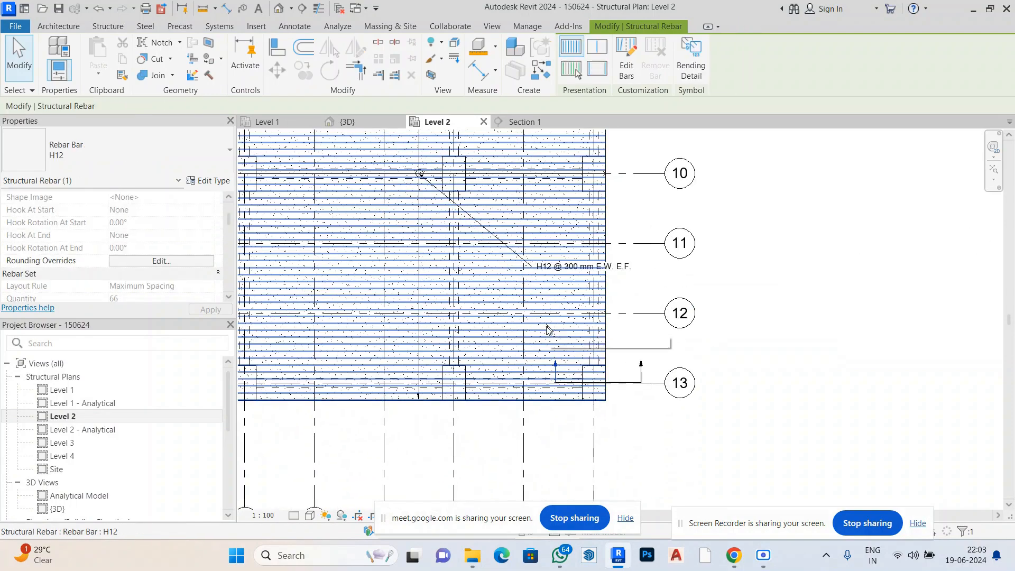
scroll(88, 259, up, 3)
scroll(147, 271, down, 4)
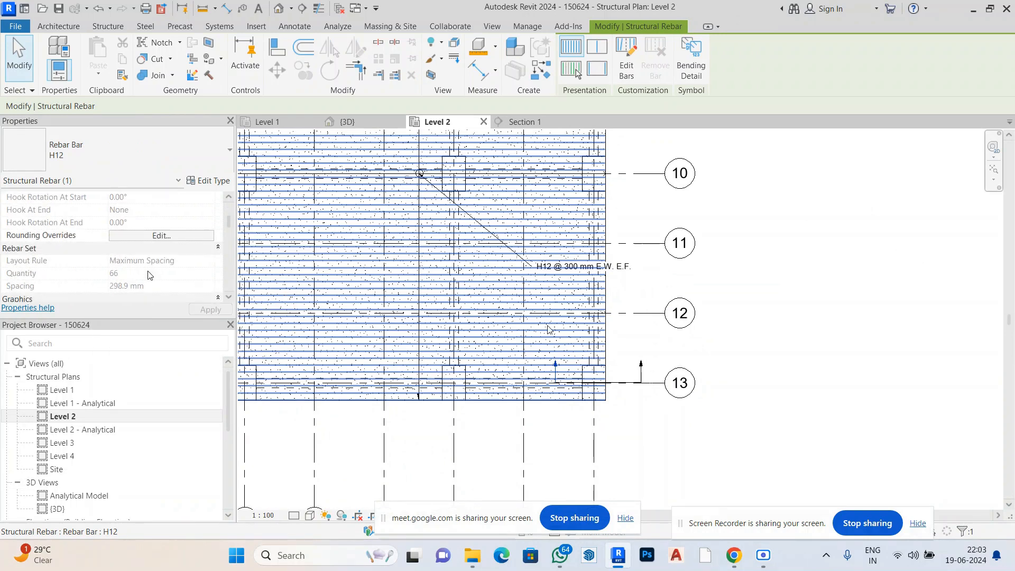
scroll(143, 276, down, 3)
scroll(135, 279, up, 2)
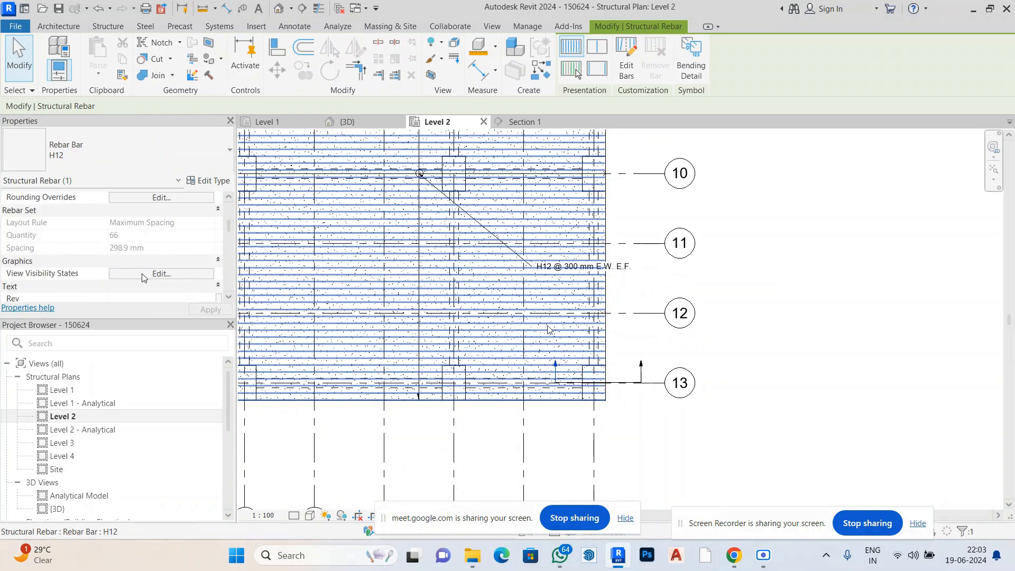
click(142, 274)
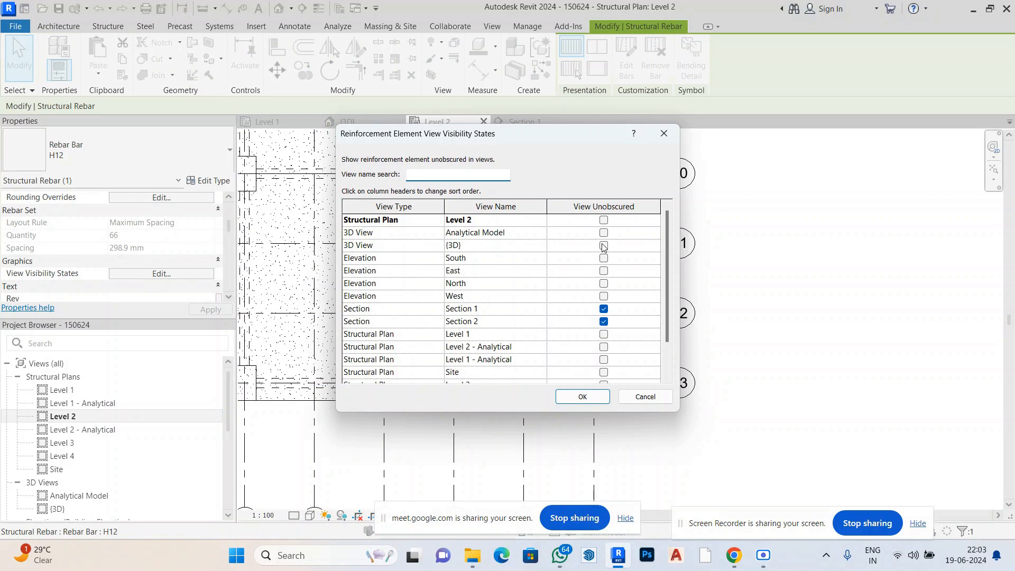
click(603, 245)
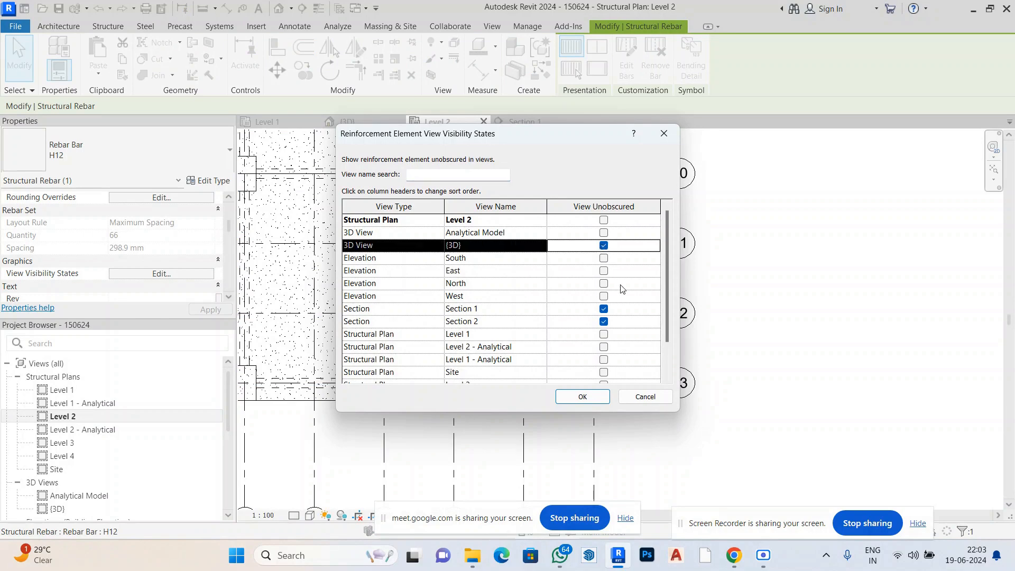
click(604, 259)
click(605, 273)
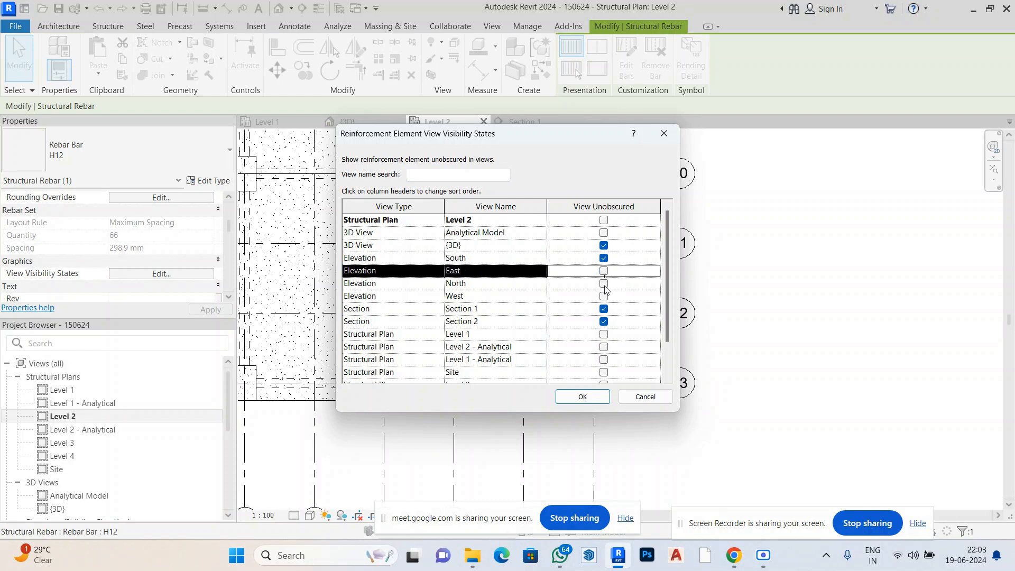
click(604, 284)
click(604, 296)
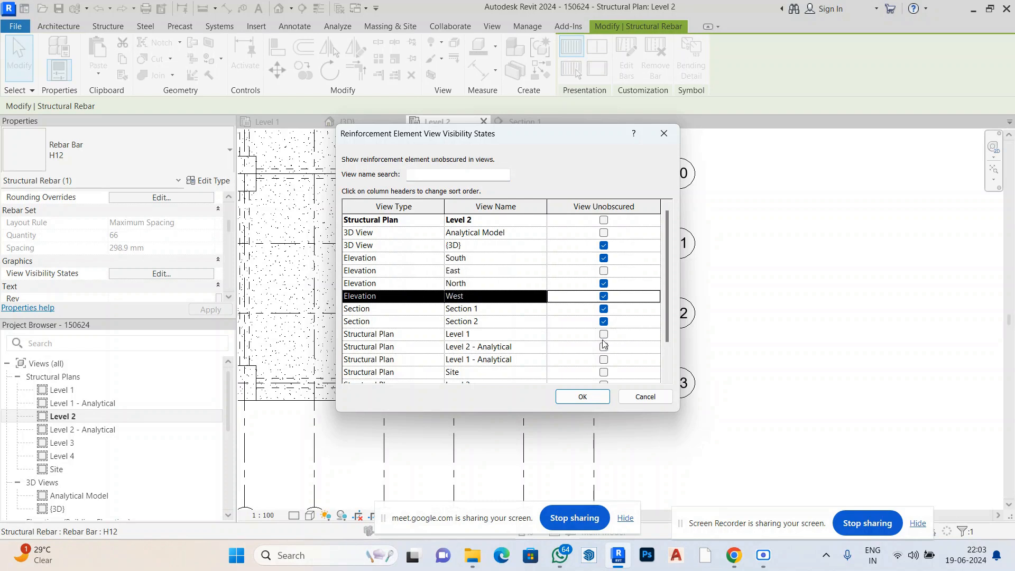
Show the same bar set unobscured in the Level 1, Level 3 and Level 4 structural plans and apply the visibility states.
click(603, 334)
scroll(604, 340, down, 1)
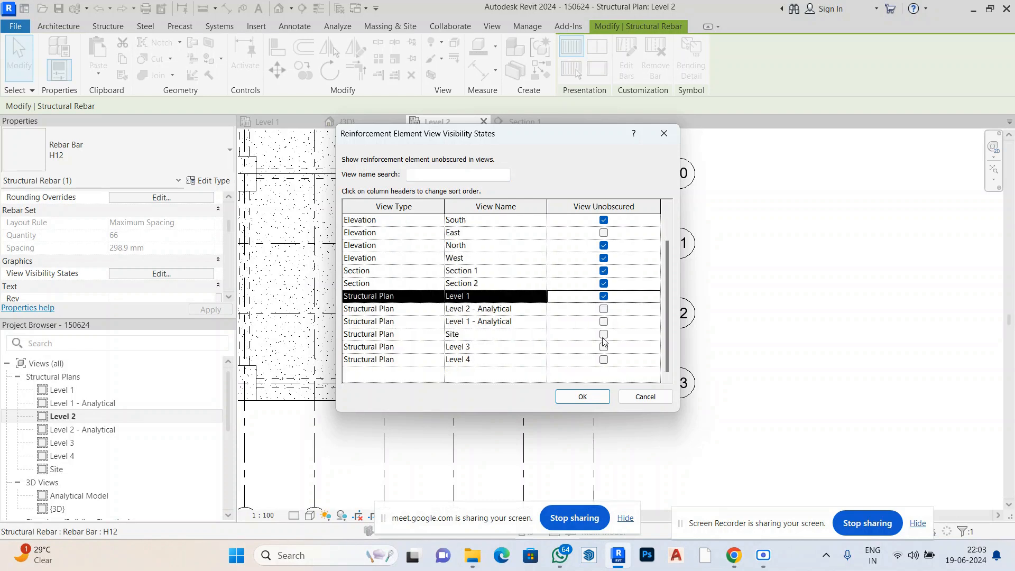
click(604, 347)
click(603, 360)
click(582, 396)
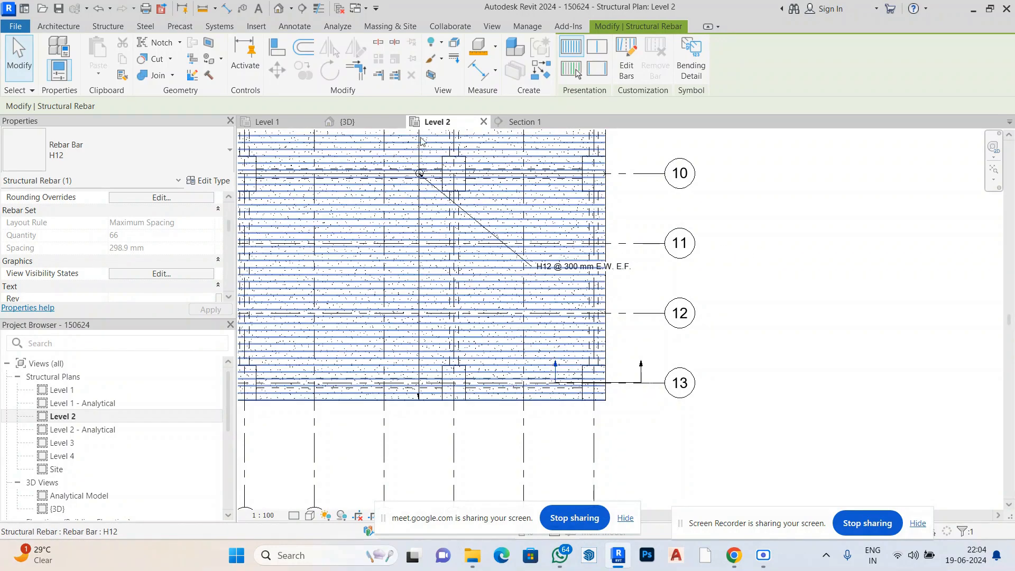
Set the Level 2 area reinforcement's top major spacing to 800 mm and check its tag in plan.
click(583, 267)
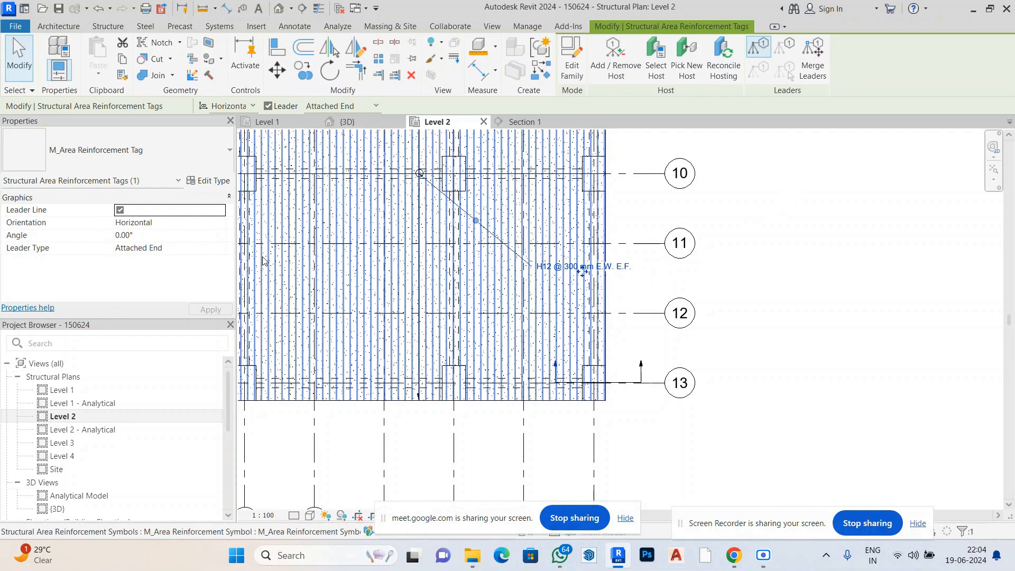
click(640, 280)
scroll(621, 287, down, 2)
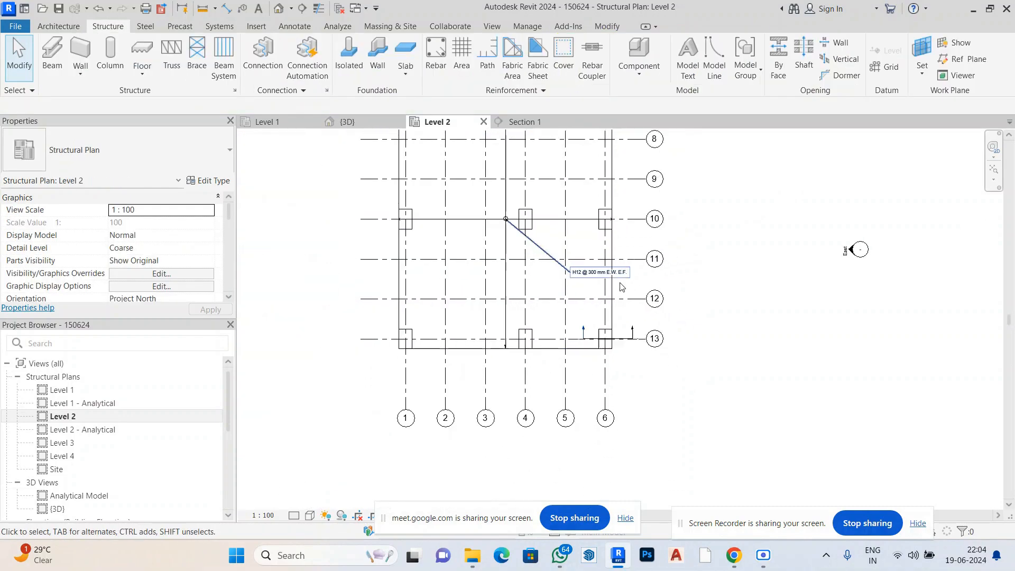
click(491, 203)
scroll(145, 231, down, 3)
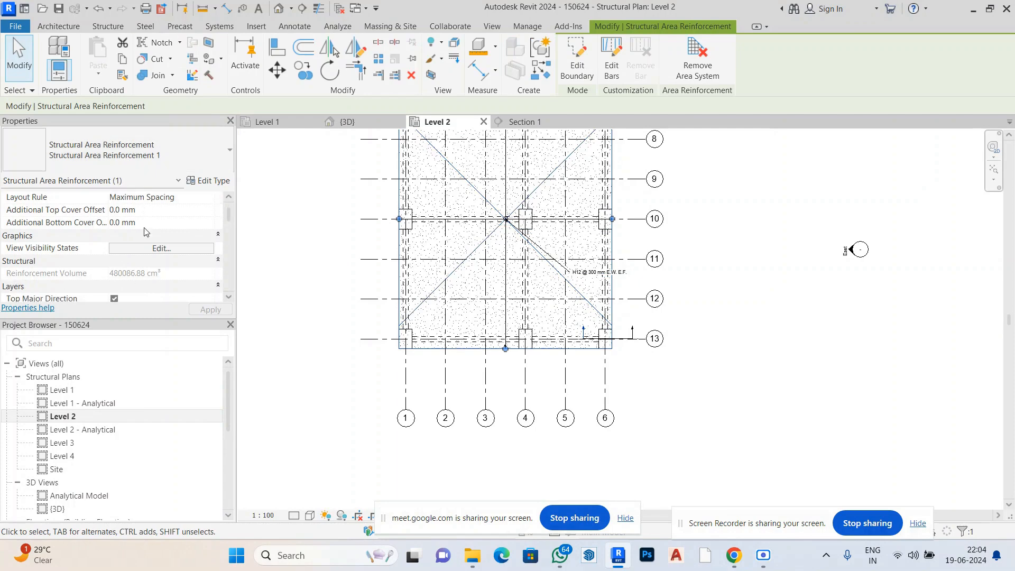
scroll(145, 231, down, 3)
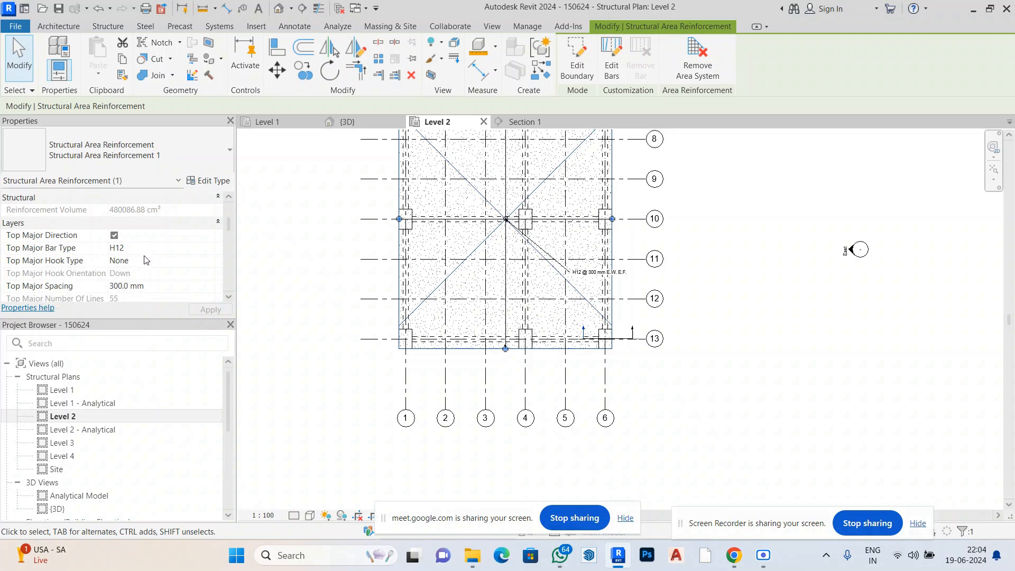
click(124, 287)
key(BackSpace)
text(8)
click(207, 309)
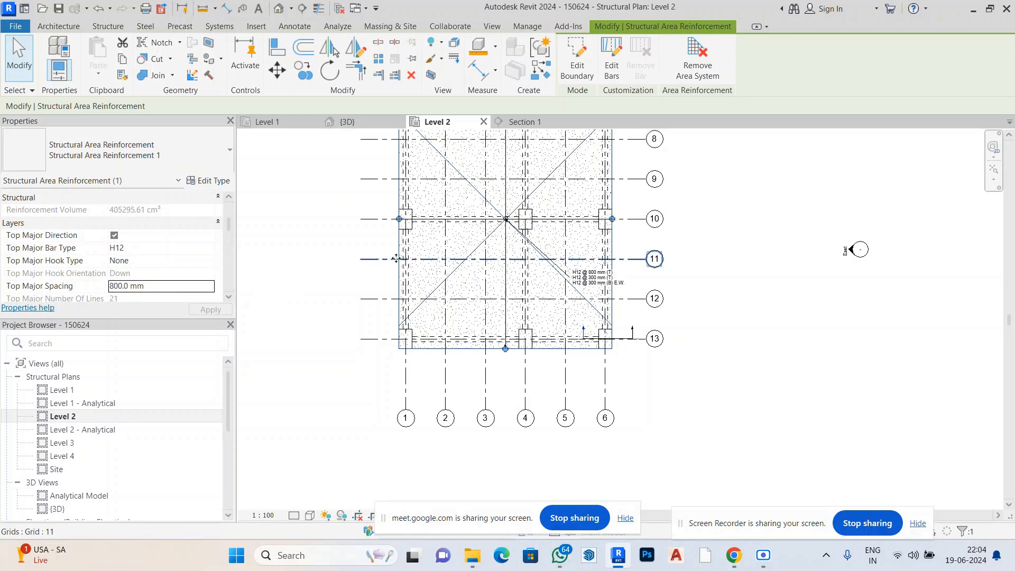
scroll(628, 290, up, 2)
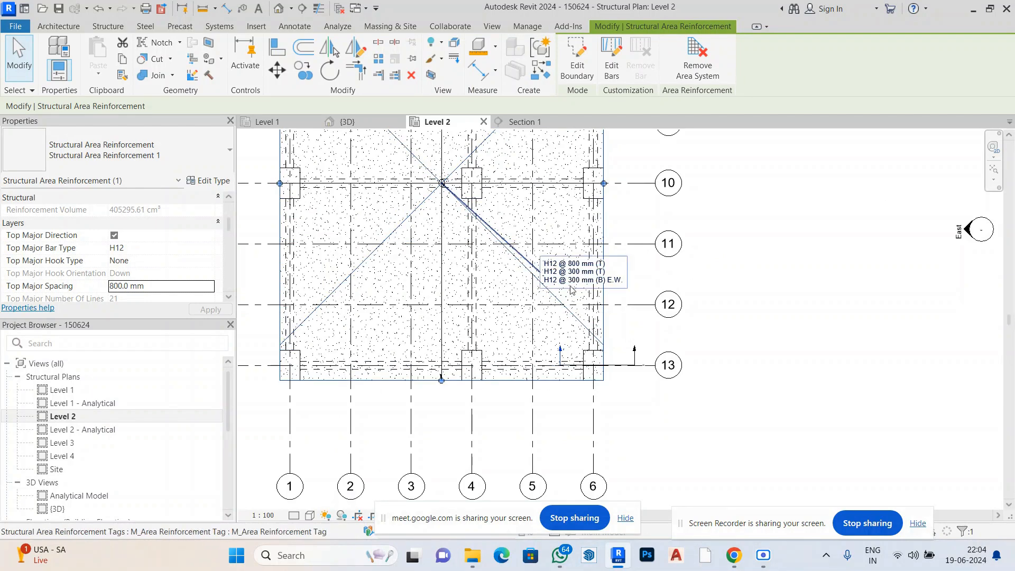
click(732, 257)
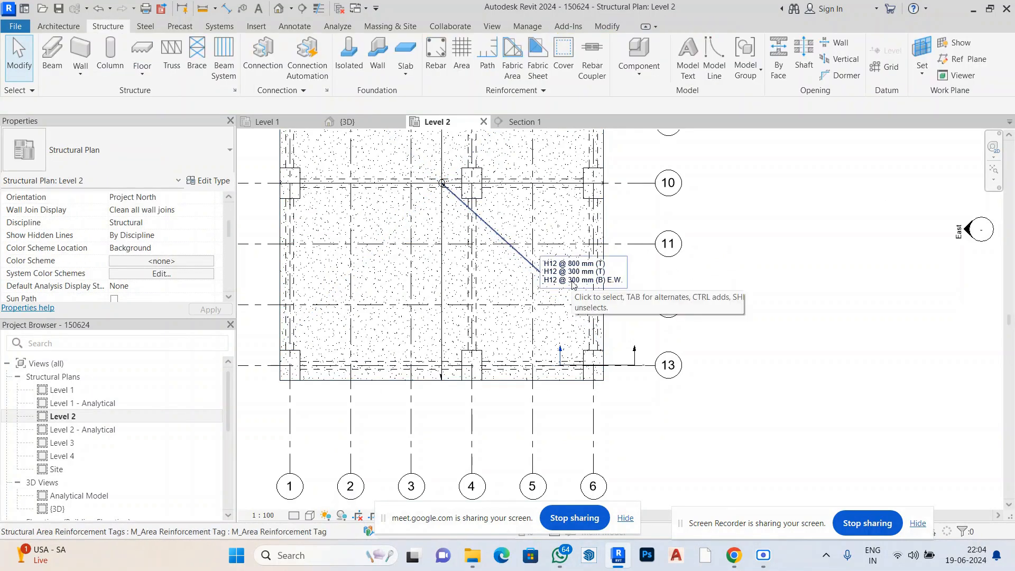
scroll(572, 285, down, 2)
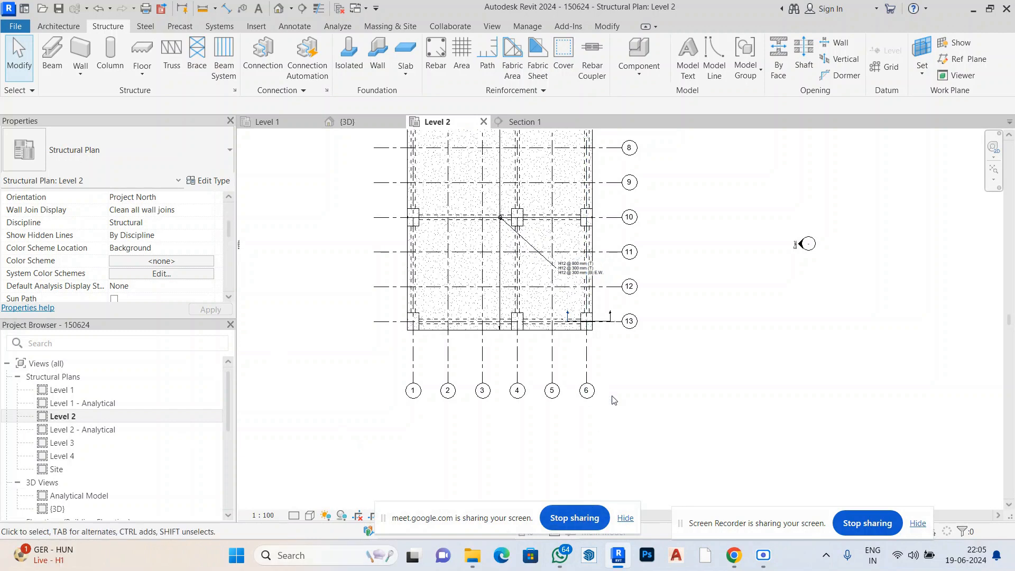
Switch to Google Meet, stop the current screen presentation and present the entire screen again.
mouse_move(736, 560)
click(652, 477)
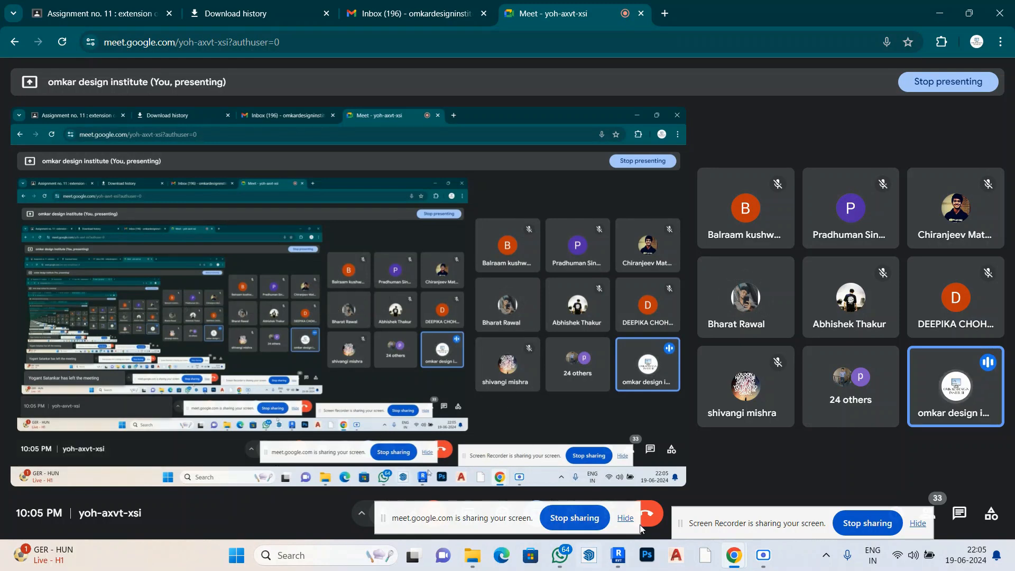
click(572, 521)
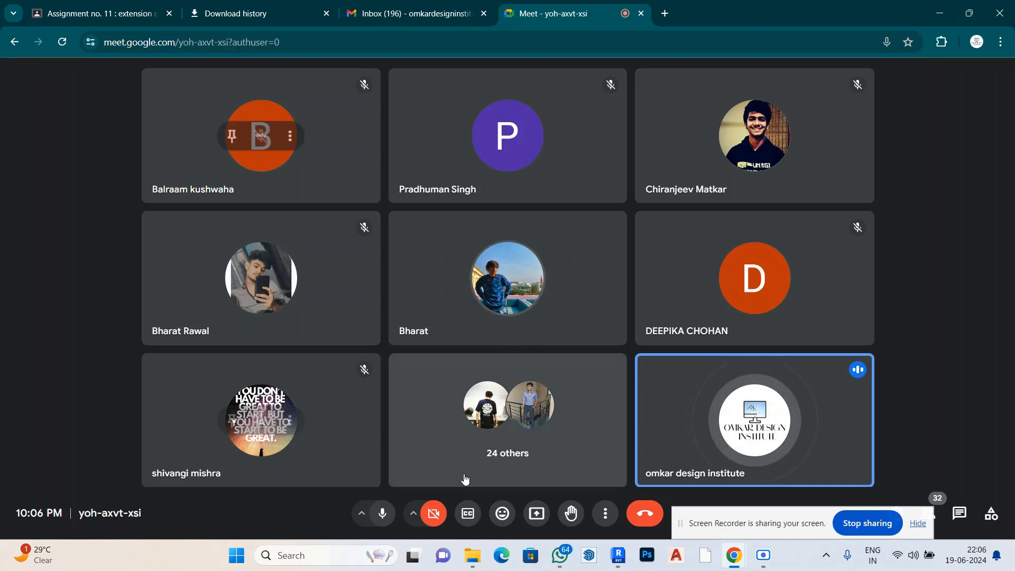
click(536, 513)
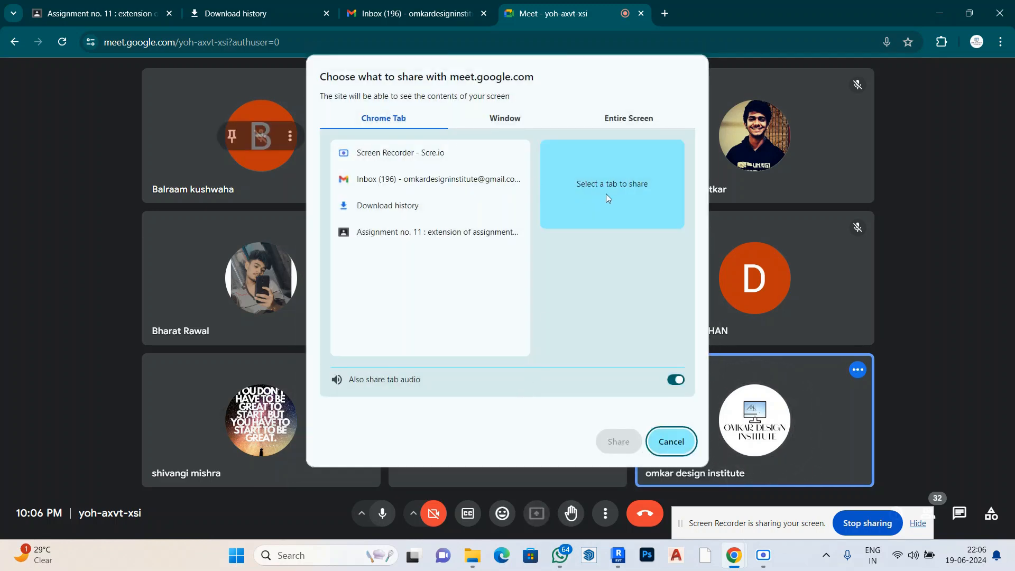
click(611, 115)
click(445, 198)
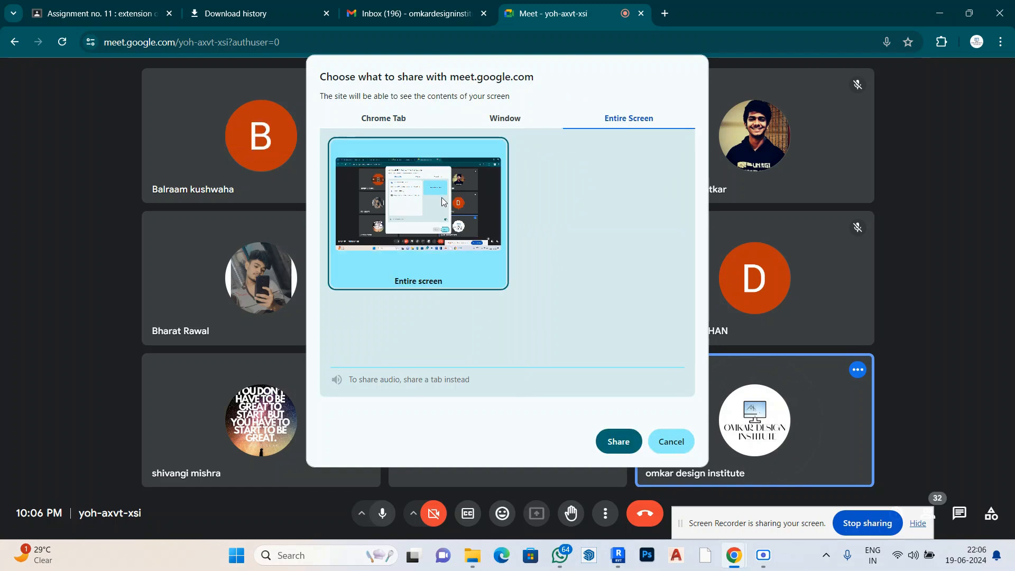
click(618, 441)
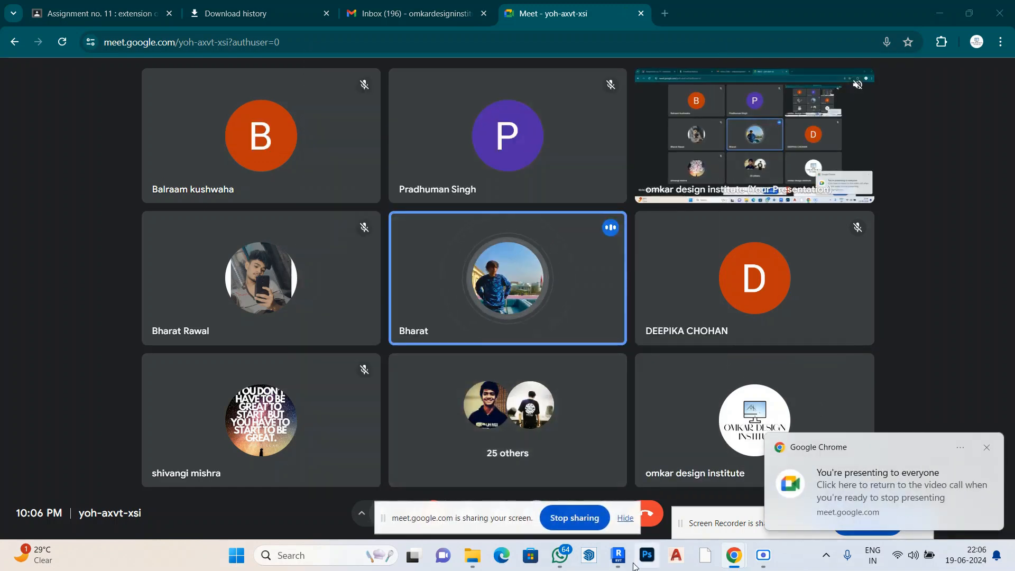
Switch back to Revit, open the Level 1 structural plan and examine the bars in the grid 13 footings at grids 6 and 4.
click(615, 555)
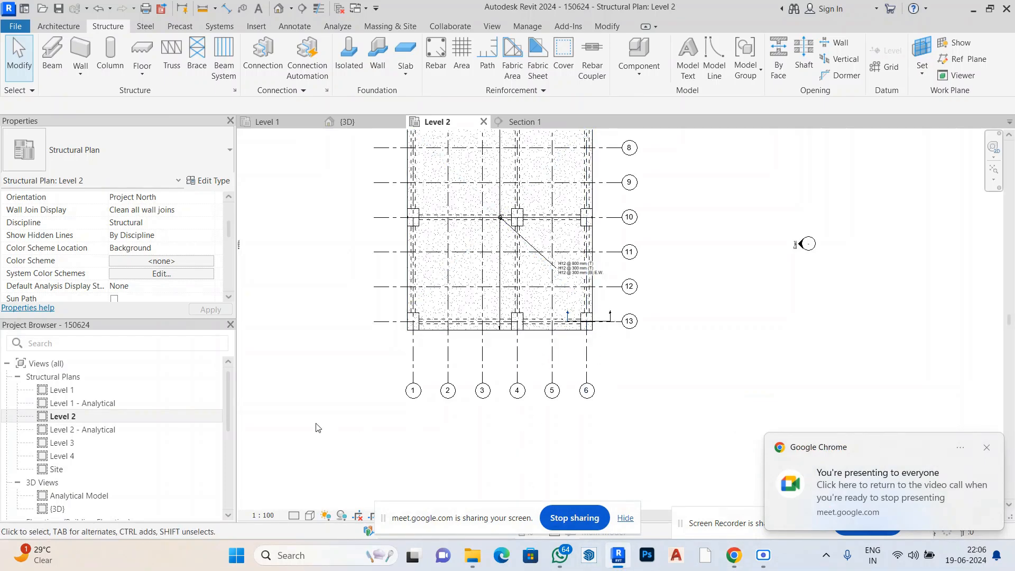
double_click(63, 390)
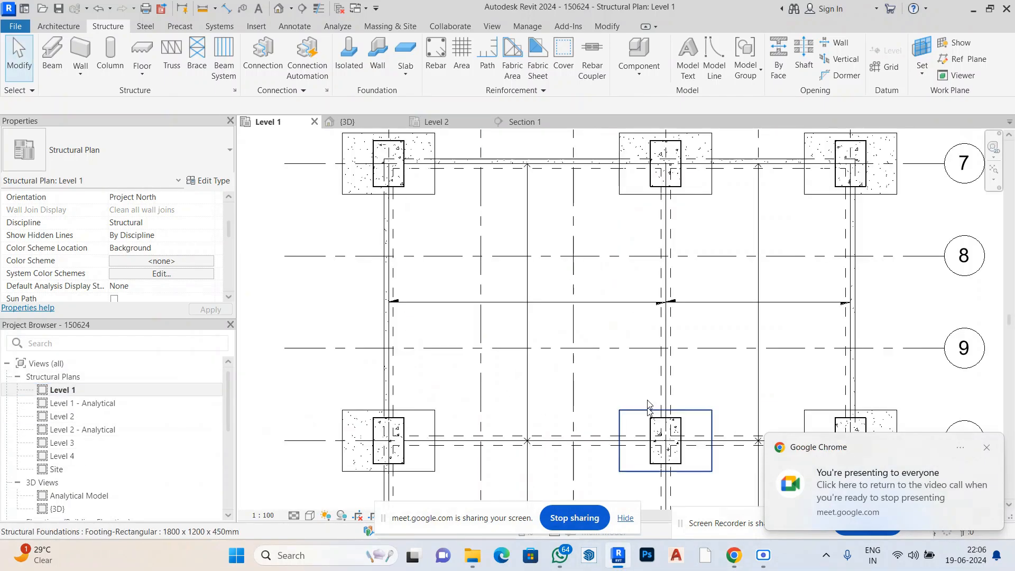
scroll(453, 358, down, 1)
scroll(510, 347, down, 5)
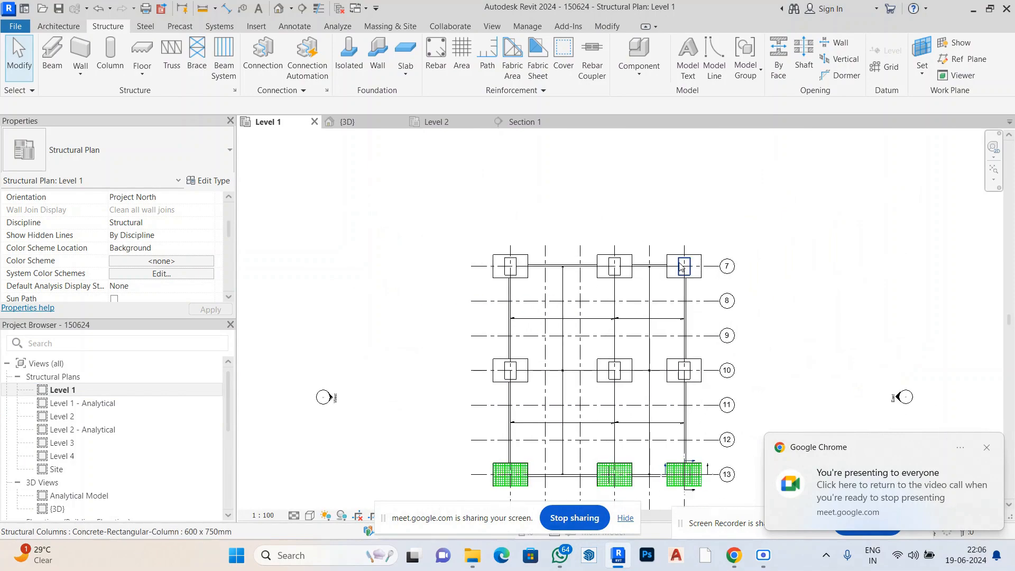
scroll(694, 420, up, 7)
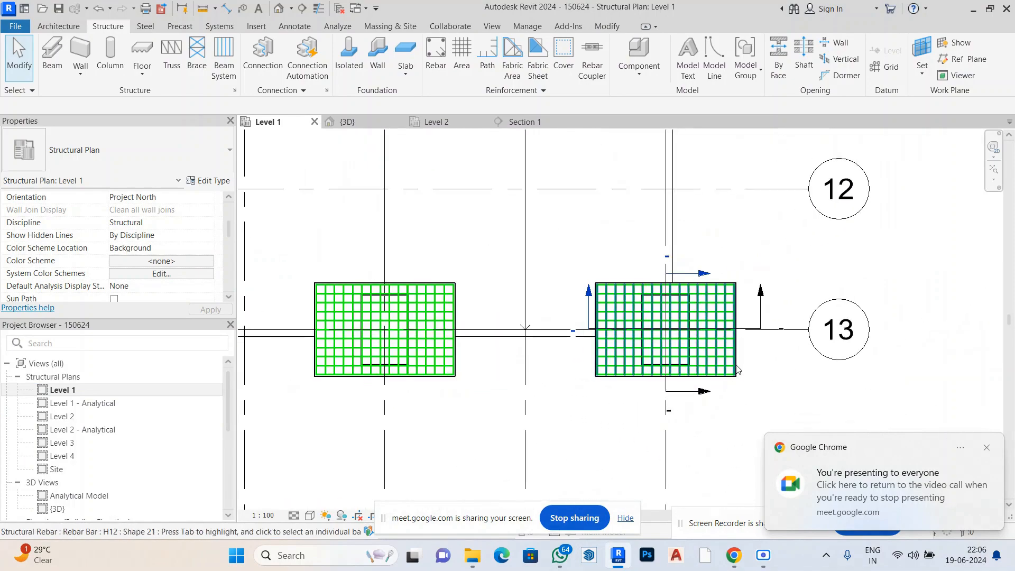
click(711, 387)
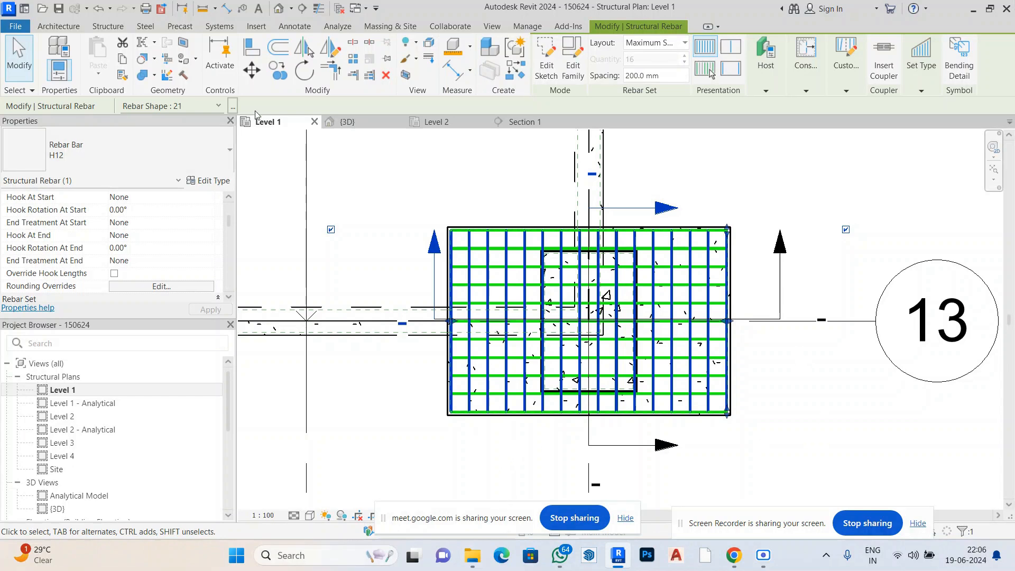
scroll(465, 190, down, 5)
click(684, 339)
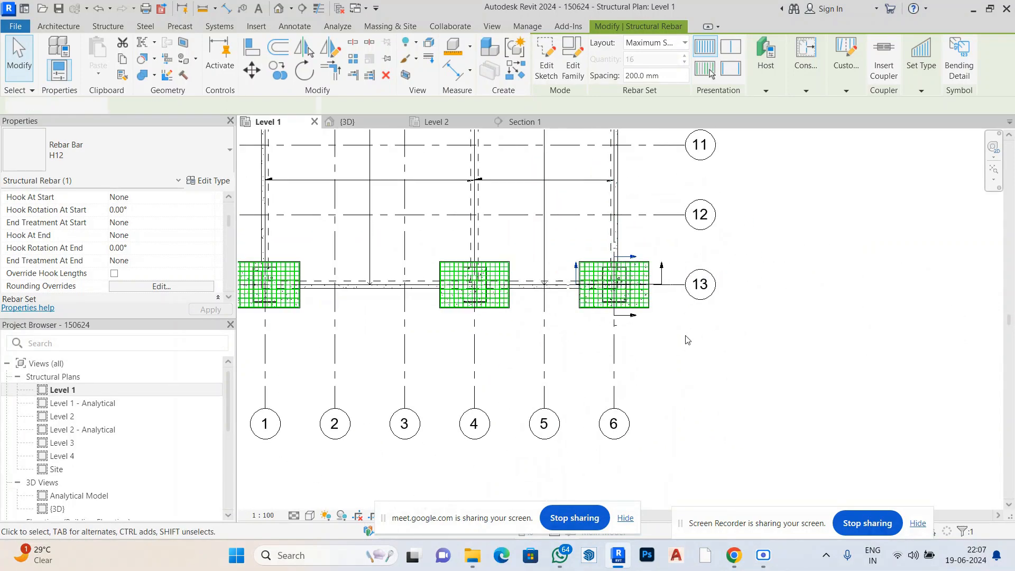
scroll(637, 294, up, 2)
click(638, 292)
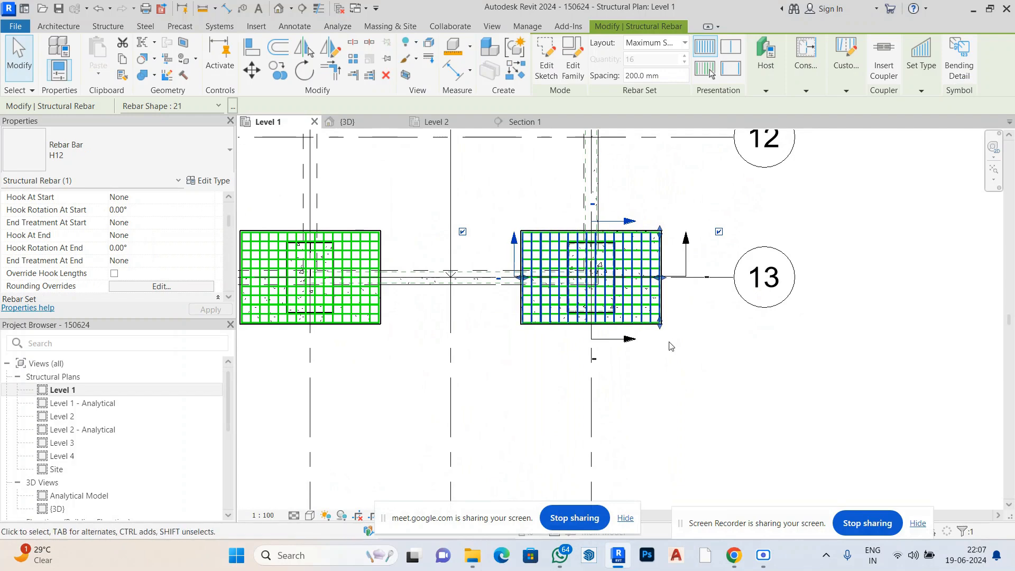
scroll(670, 346, down, 4)
scroll(415, 290, up, 5)
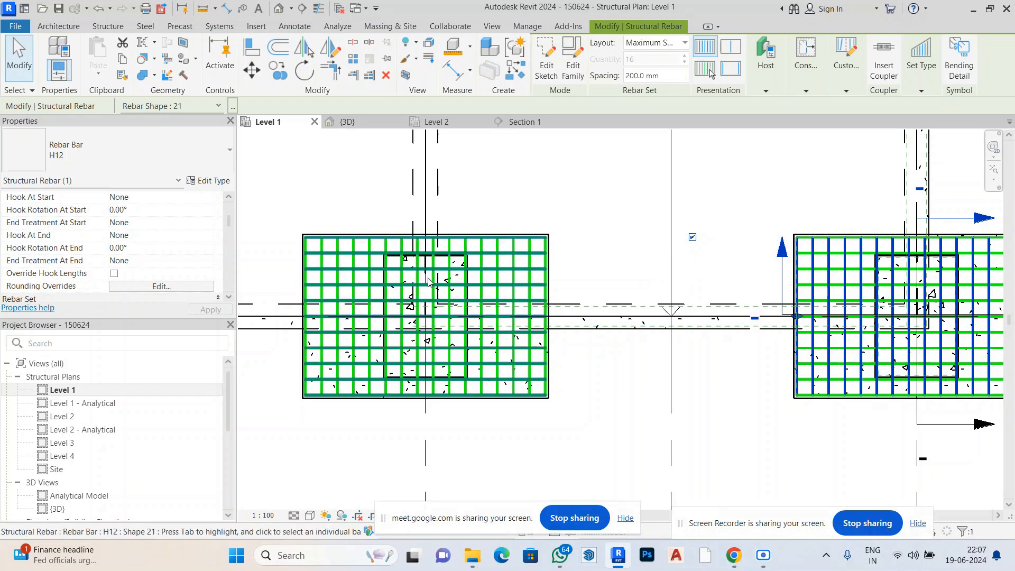
Temporarily hide both H12 bar sets in the footing at grids 4 and 13 on Level 1.
click(517, 272)
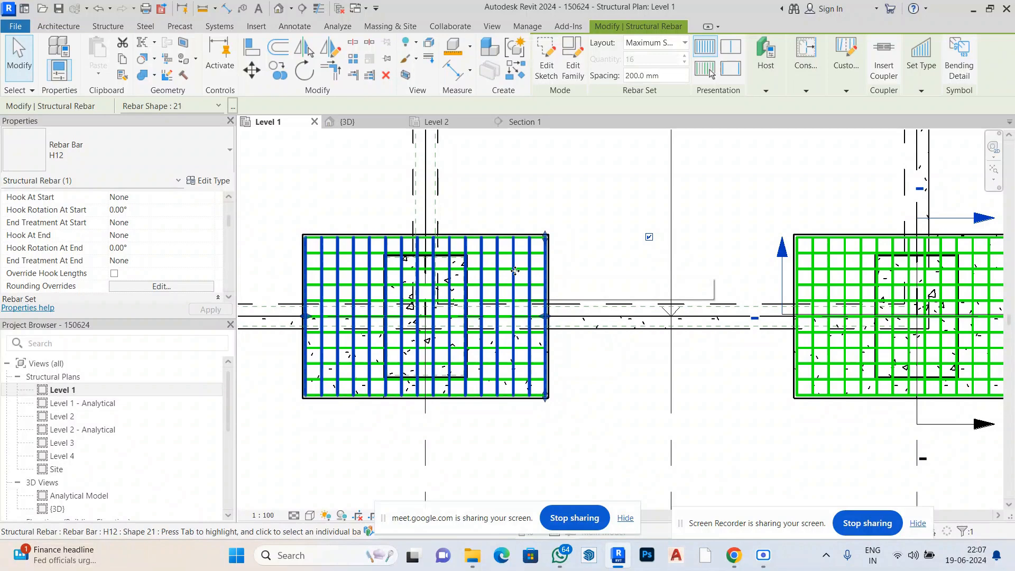
key(h)
key(h)
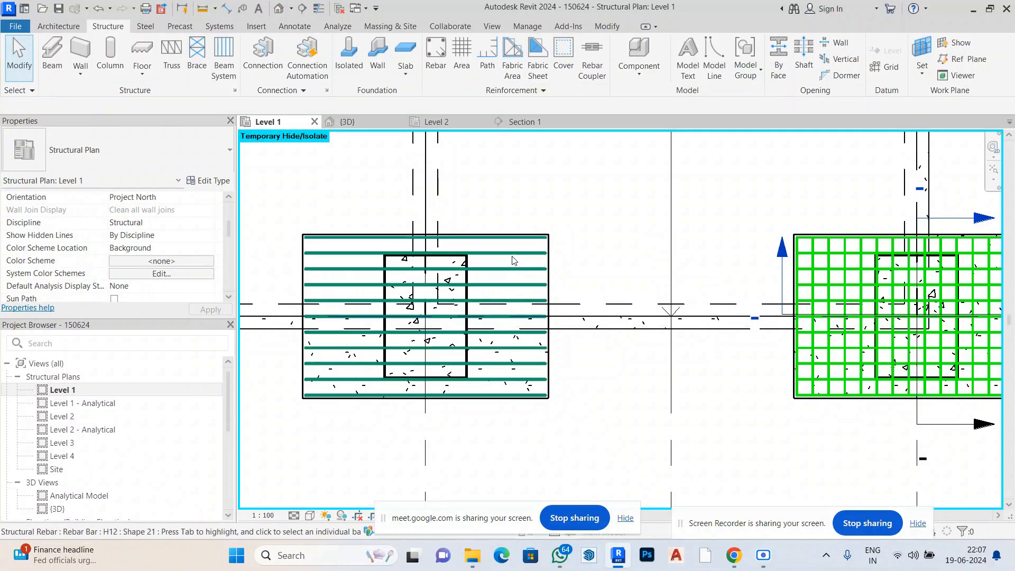
click(512, 260)
key(h)
key(h)
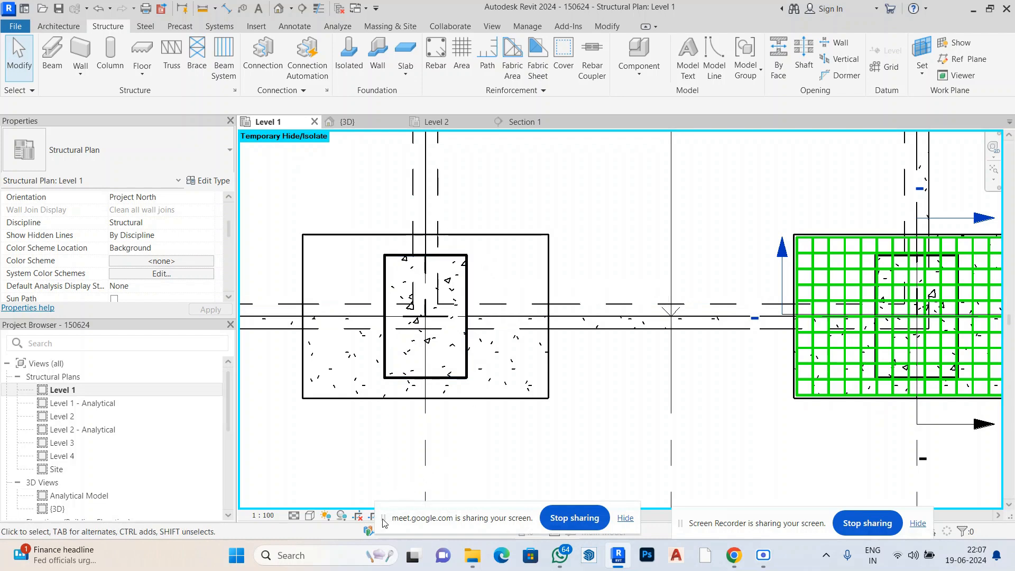
View the temporary hide/isolate options for the Level 1 plan and close them without choosing any.
drag(384, 518, 539, 526)
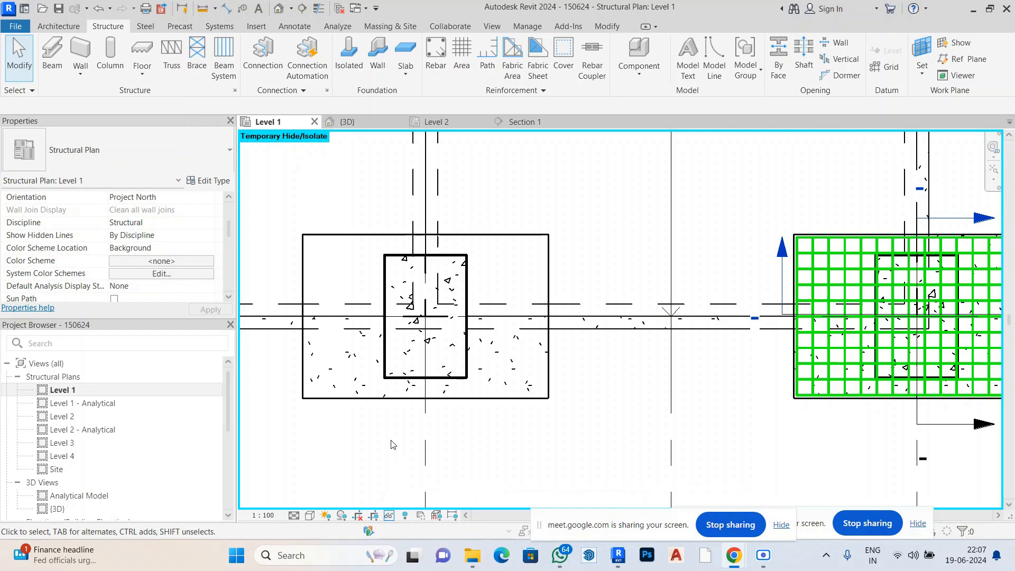
click(390, 516)
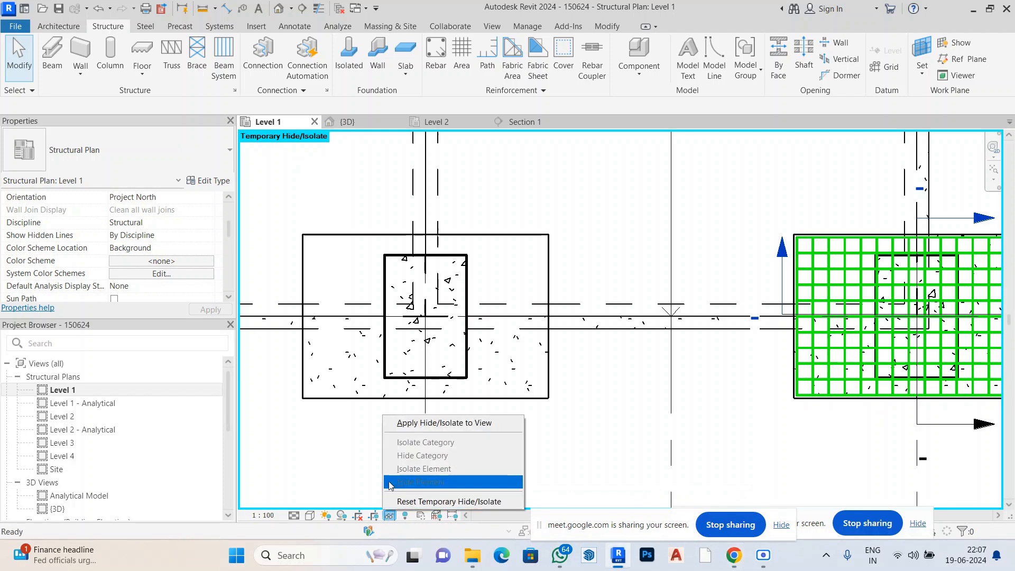
click(333, 461)
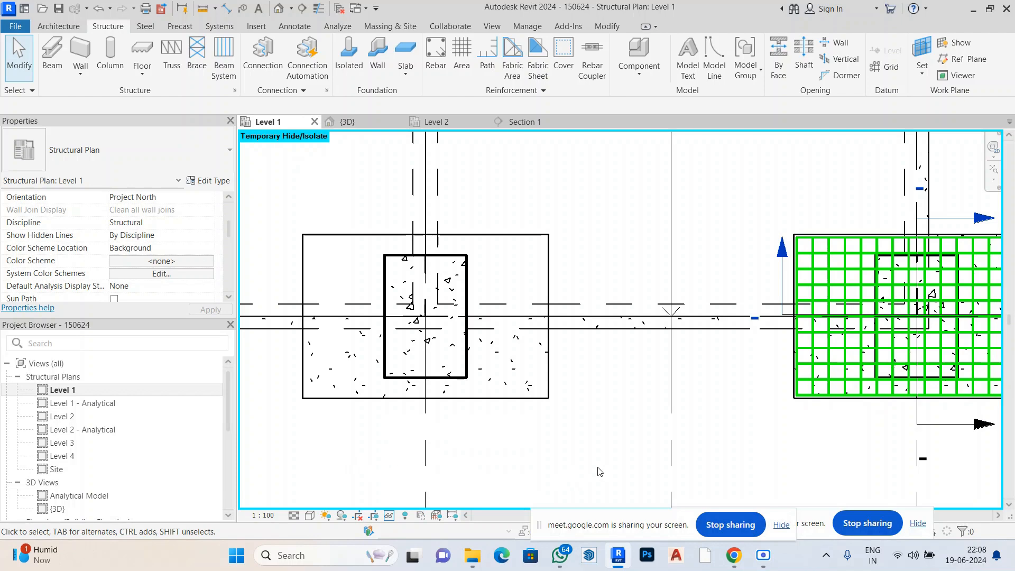
Stop presenting the screen and dismiss the browser notification in the Google Meet window.
click(719, 522)
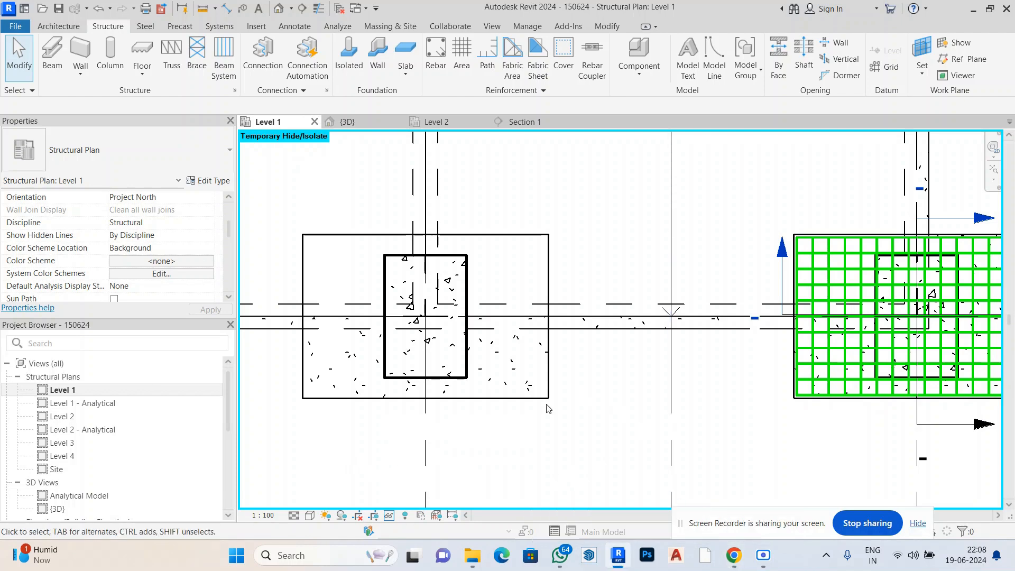
click(620, 556)
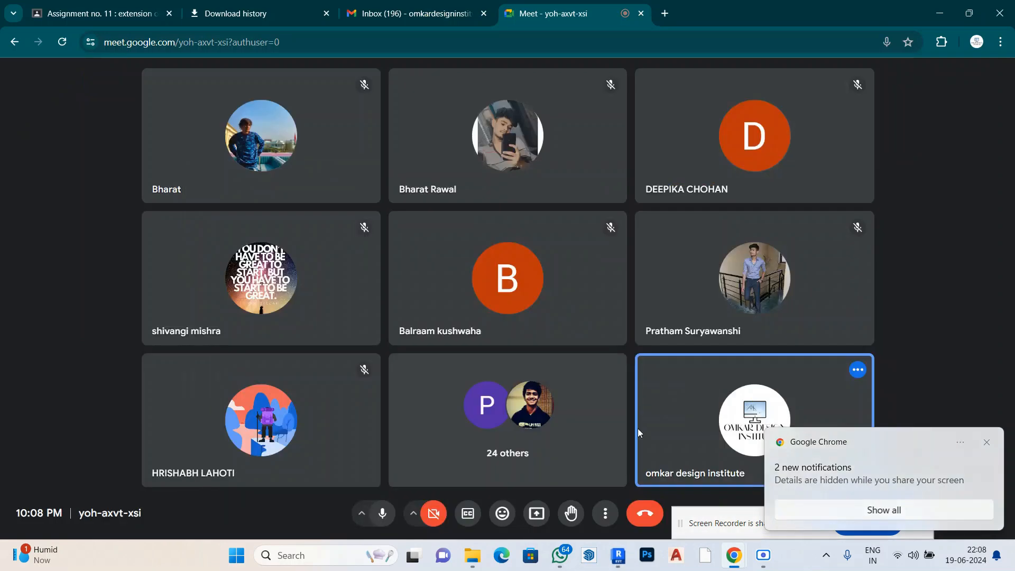
click(986, 442)
click(992, 285)
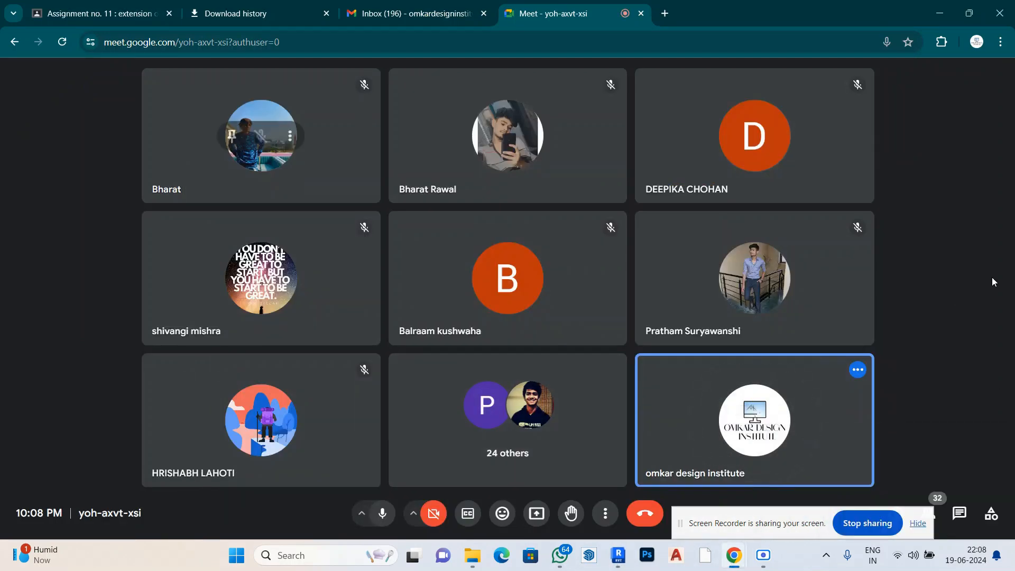